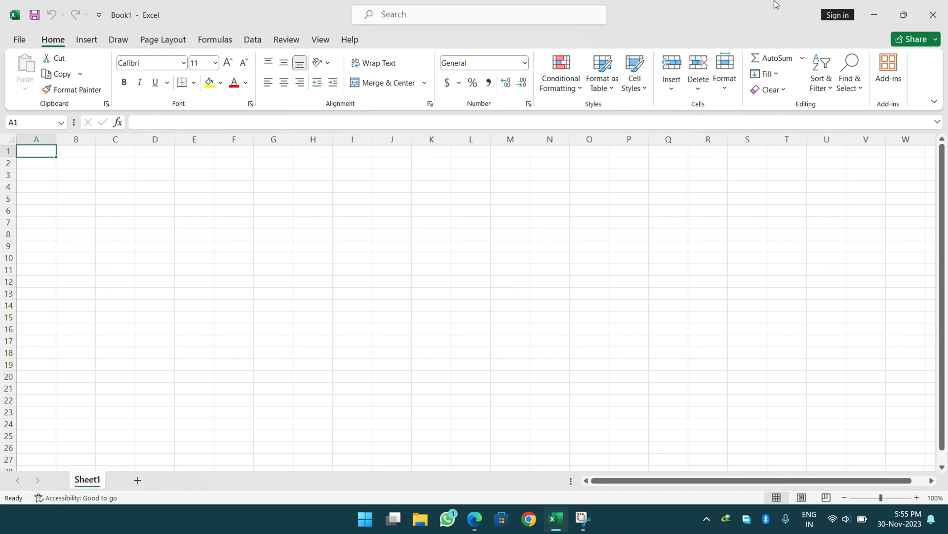
# Close the blank Book1 workbook and exit Excel.
pyautogui.click(929, 14)
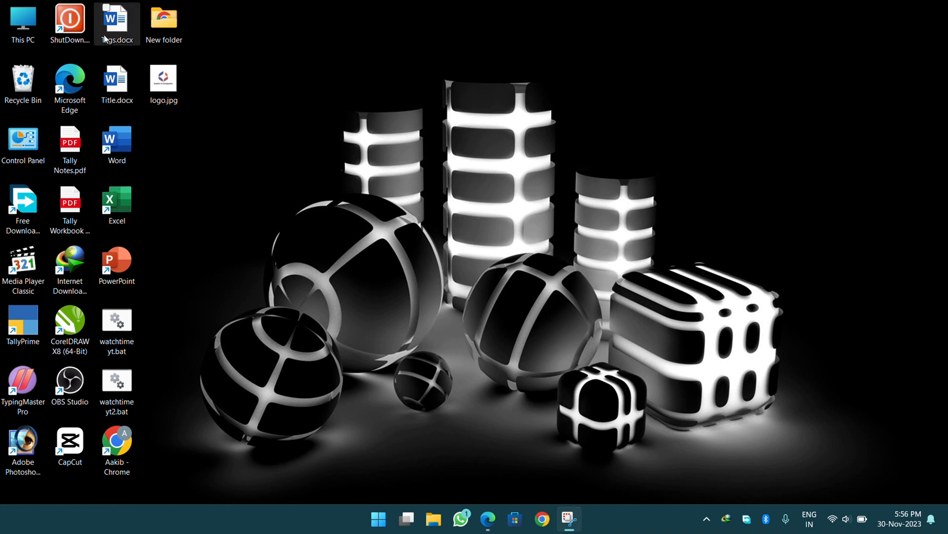
# Launch Excel from its desktop shortcut, then close the start screen again.
pyautogui.click(127, 198)
pyautogui.doubleClick(127, 200)
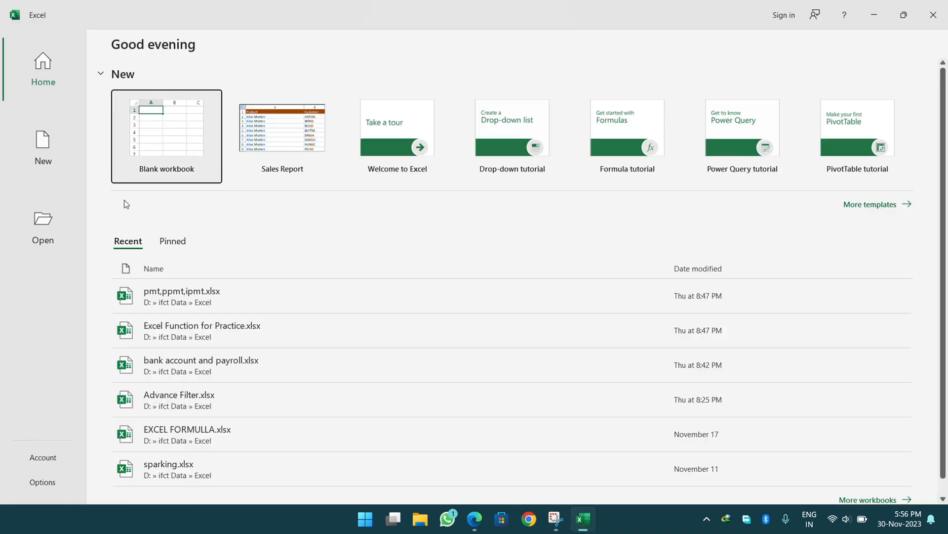
pyautogui.click(933, 14)
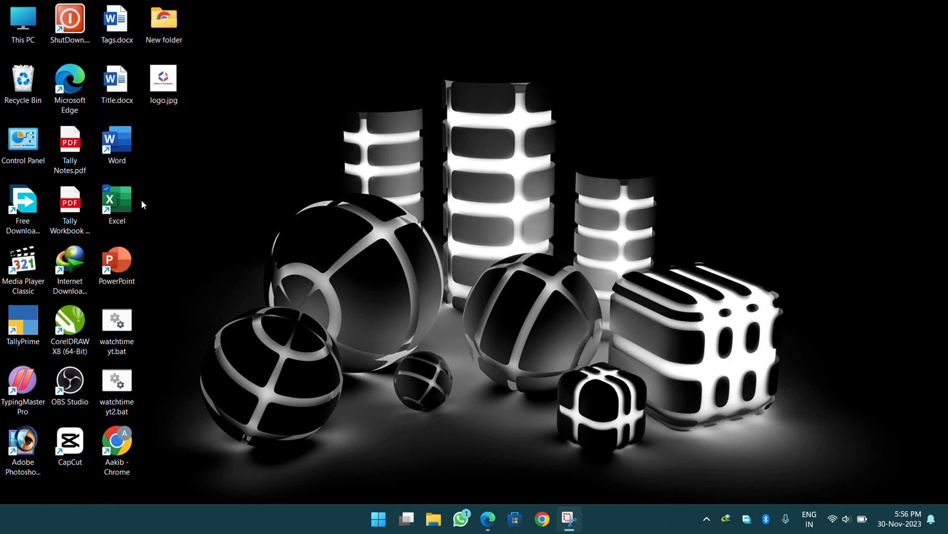
# Relaunch Excel by searching 'excel' from the Start menu.
pyautogui.click(378, 515)
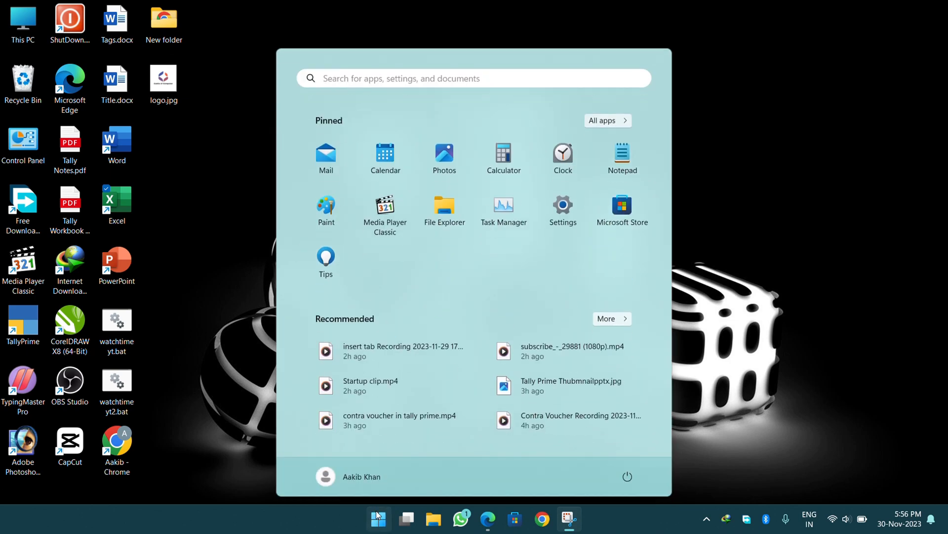
pyautogui.click(358, 73)
pyautogui.write('ex')
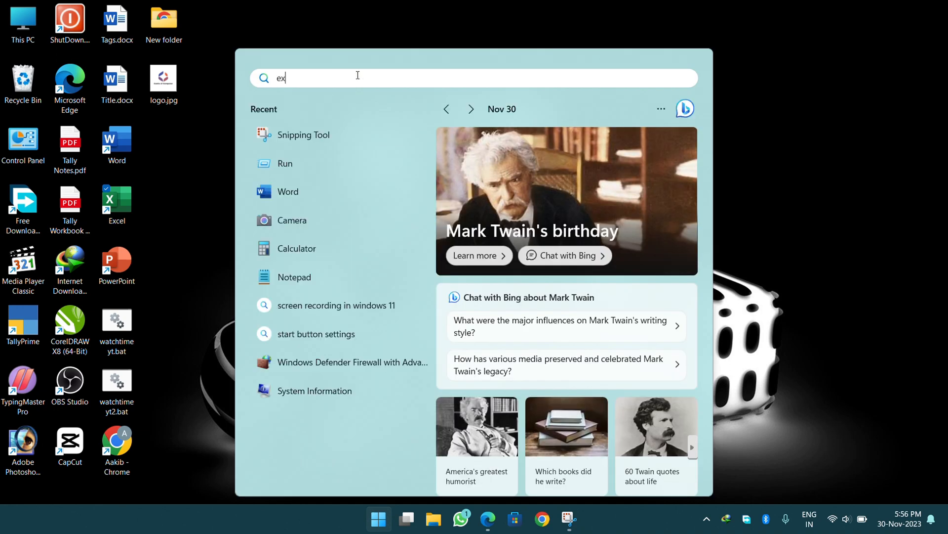
pyautogui.write('v')
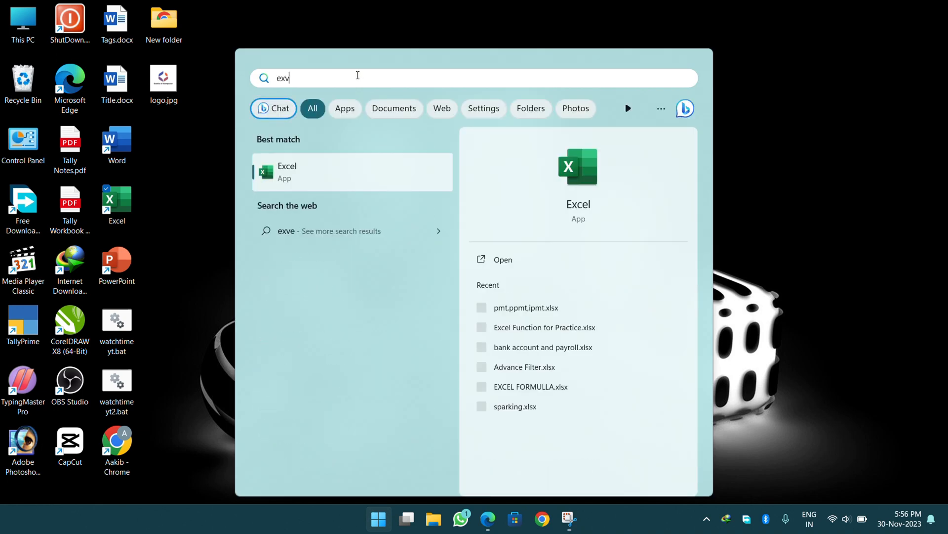
pyautogui.press('BackSpace')
pyautogui.write('cel')
pyautogui.press('Return')
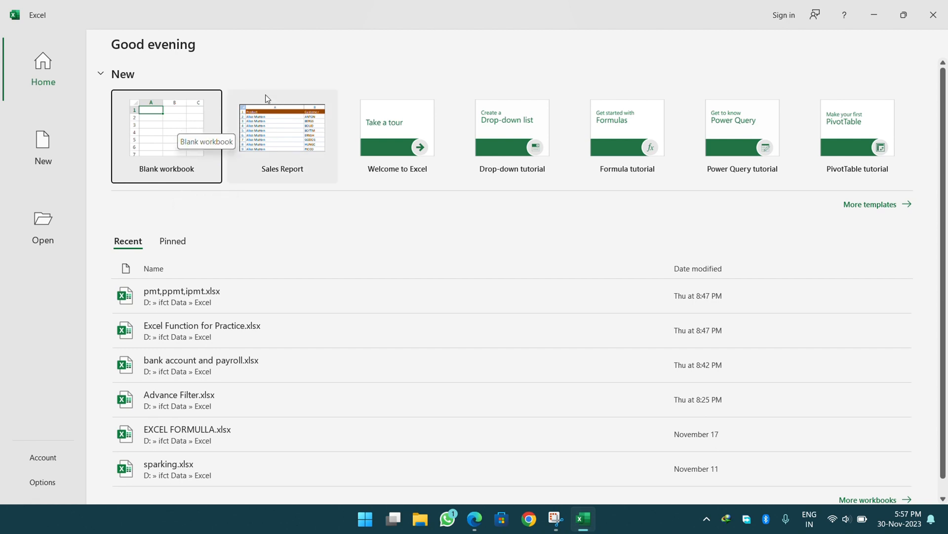
# Create a blank workbook, dismissing the Genuine Office banner and Windows Security notification.
pyautogui.click(286, 52)
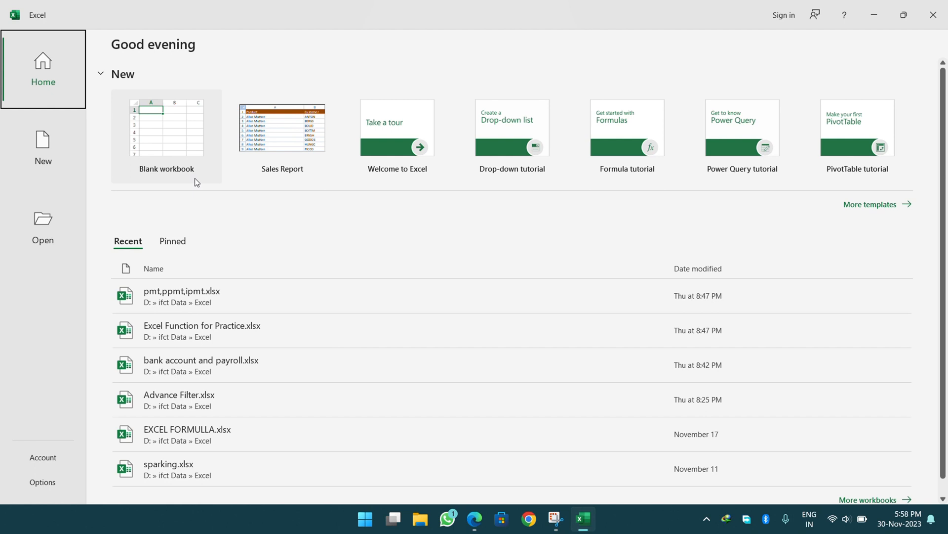
pyautogui.click(150, 150)
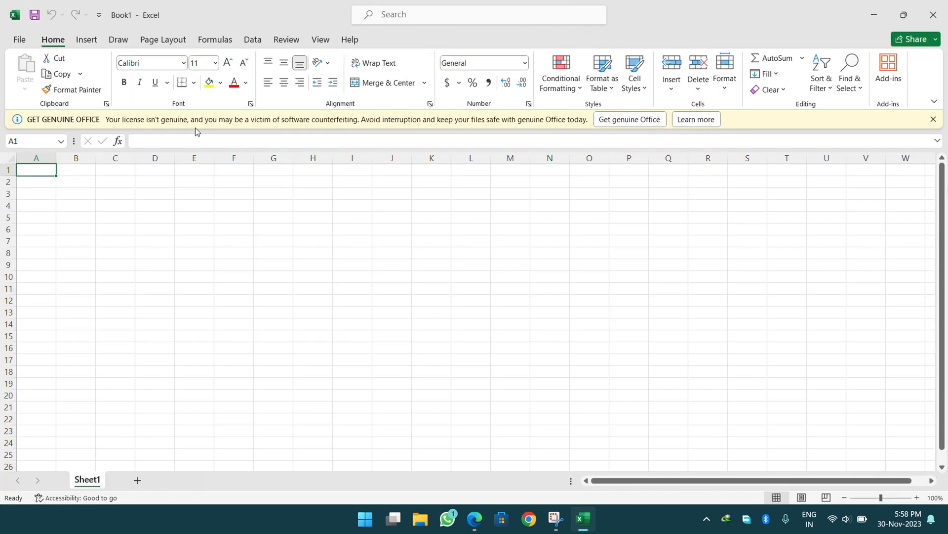
pyautogui.click(933, 119)
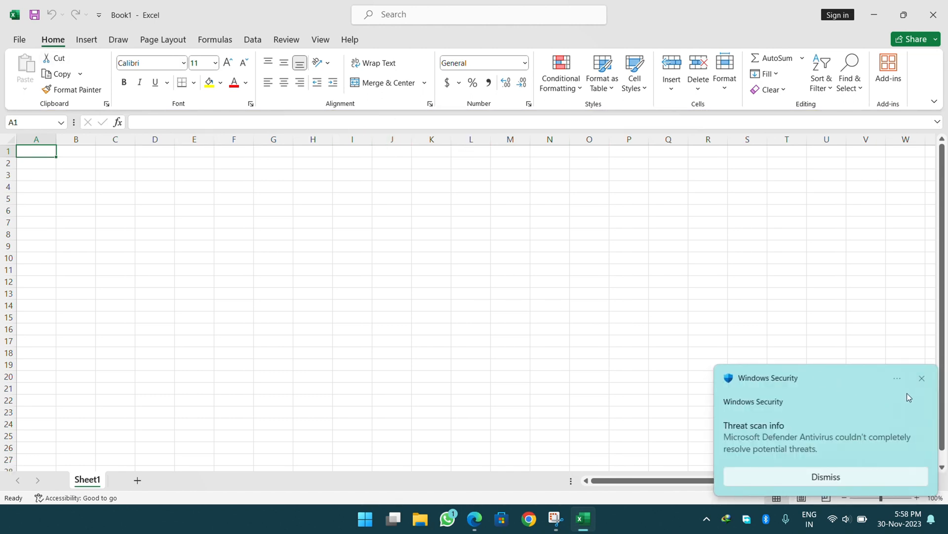
pyautogui.click(922, 380)
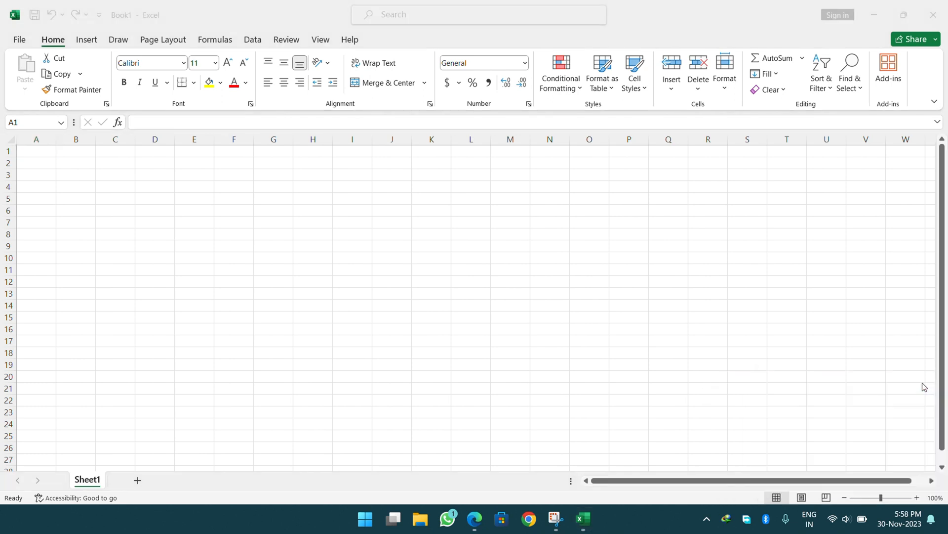
pyautogui.click(685, 303)
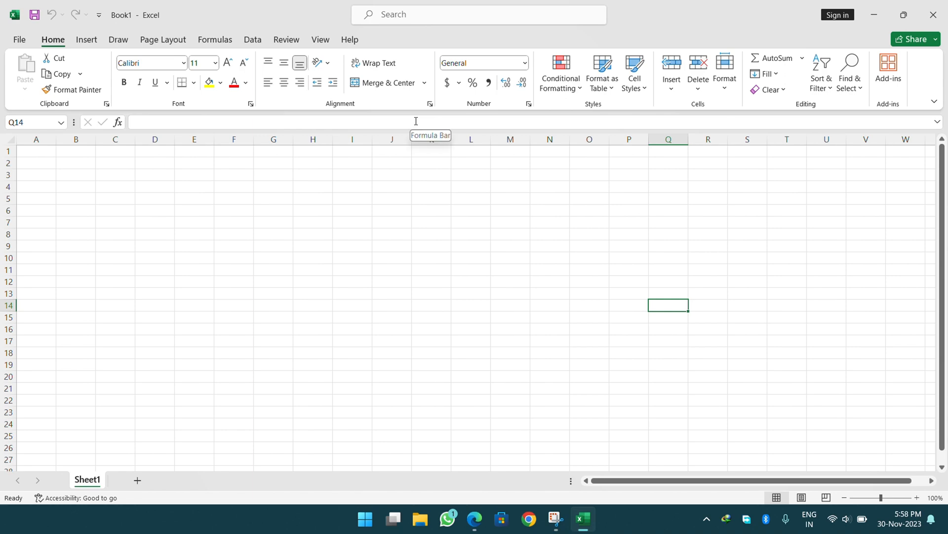
# Go through File's New templates to the Open page of recent workbooks.
pyautogui.click(20, 39)
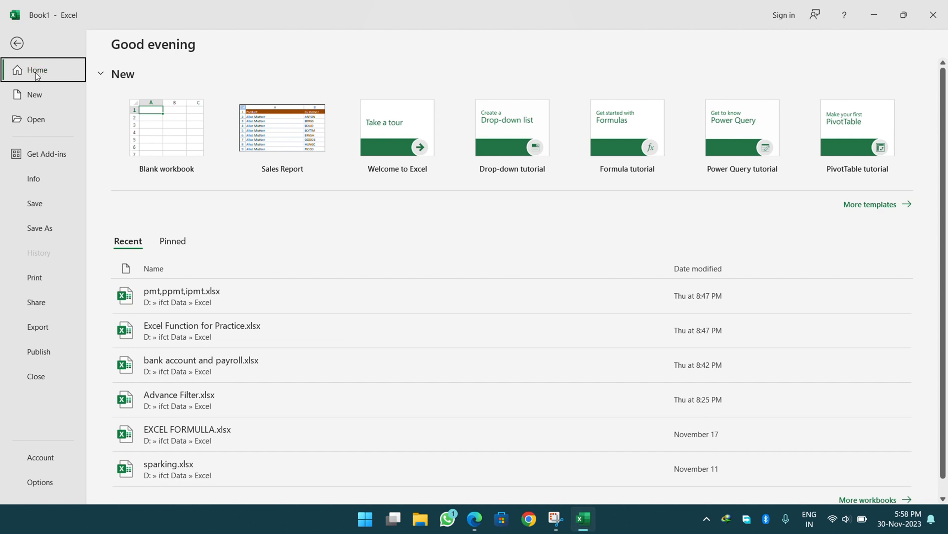
pyautogui.click(34, 94)
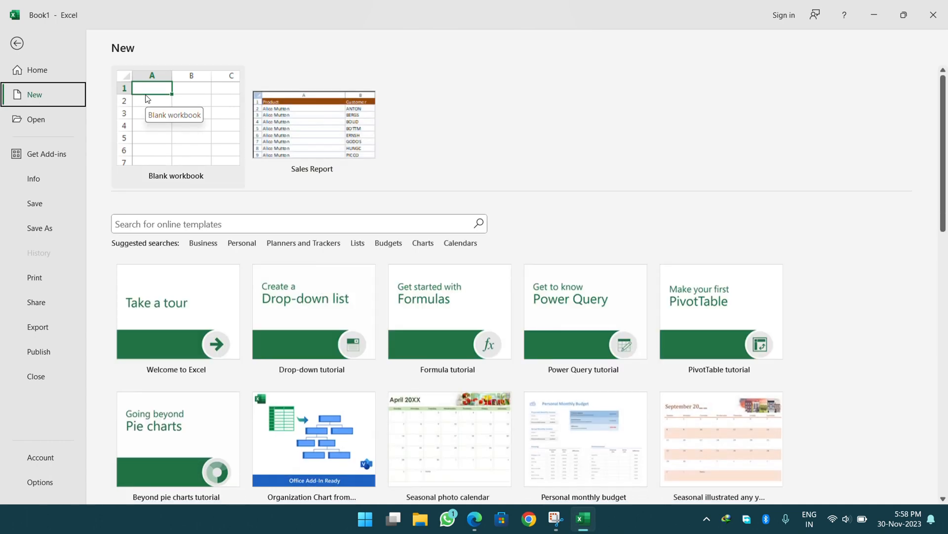
pyautogui.click(40, 126)
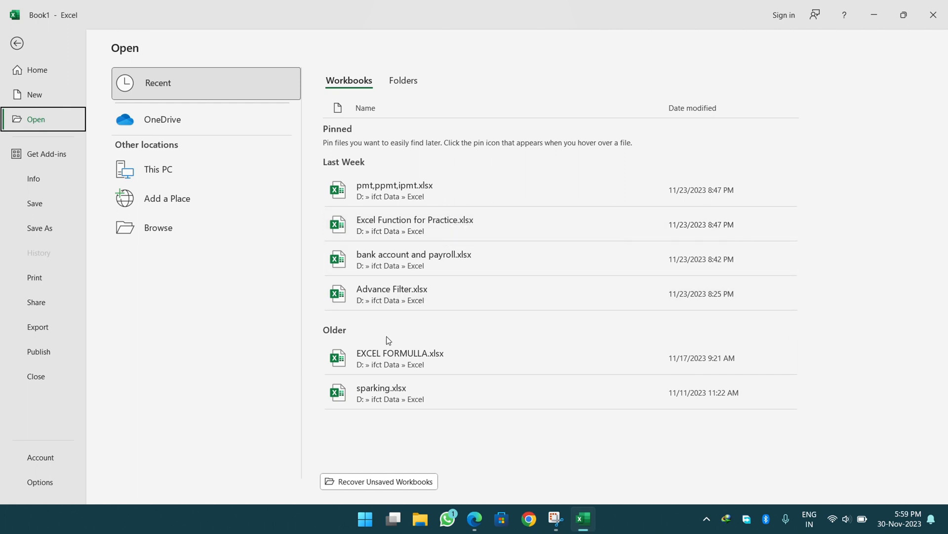
# Open EXCEL FORMULLA.xlsx from the Recent list, then return to File > Open.
pyautogui.click(408, 353)
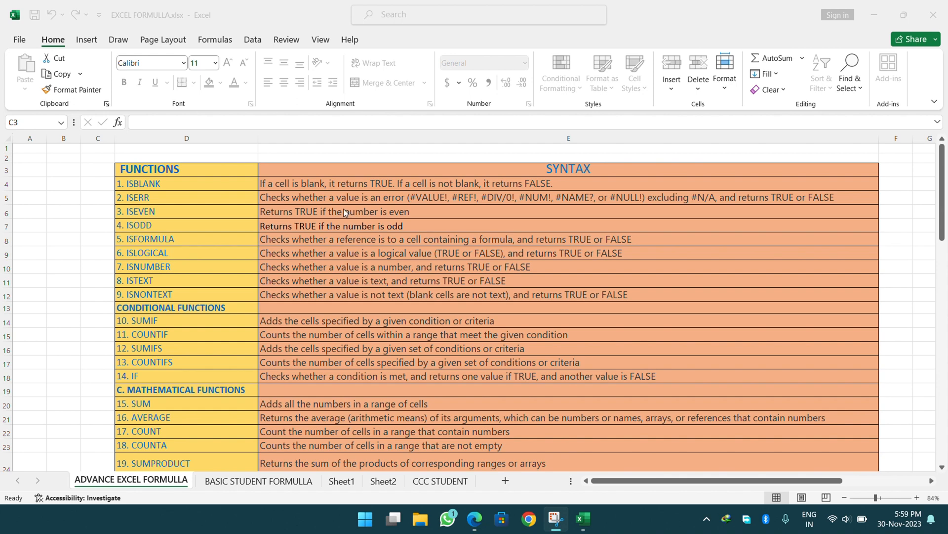
pyautogui.click(22, 39)
pyautogui.click(34, 119)
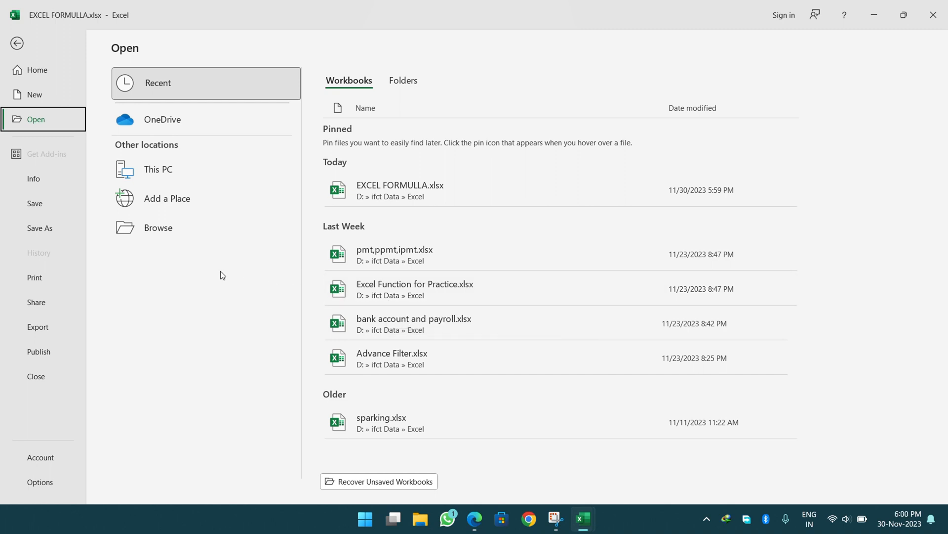
# Browse to the Excel folder inside ifct Data on New Volume (D:).
pyautogui.click(161, 237)
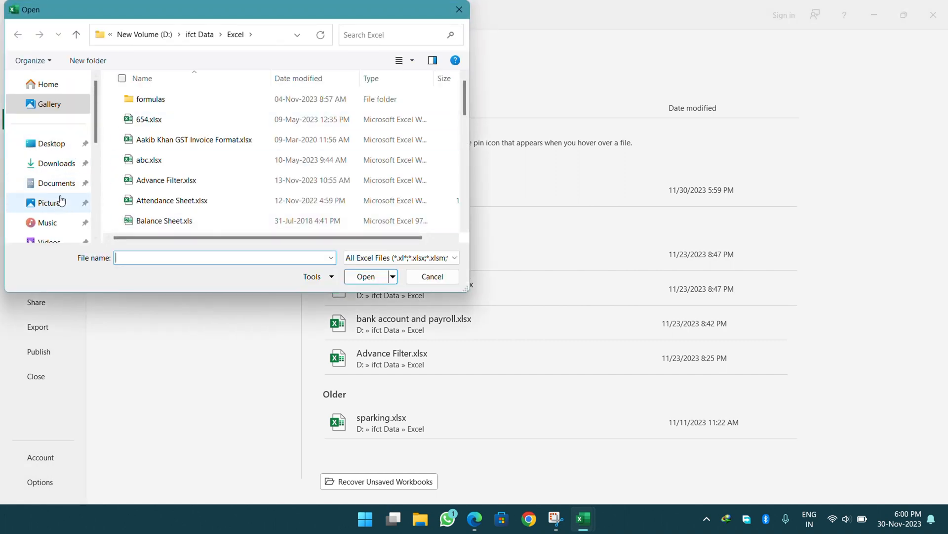
pyautogui.scroll(-5, 67, 223)
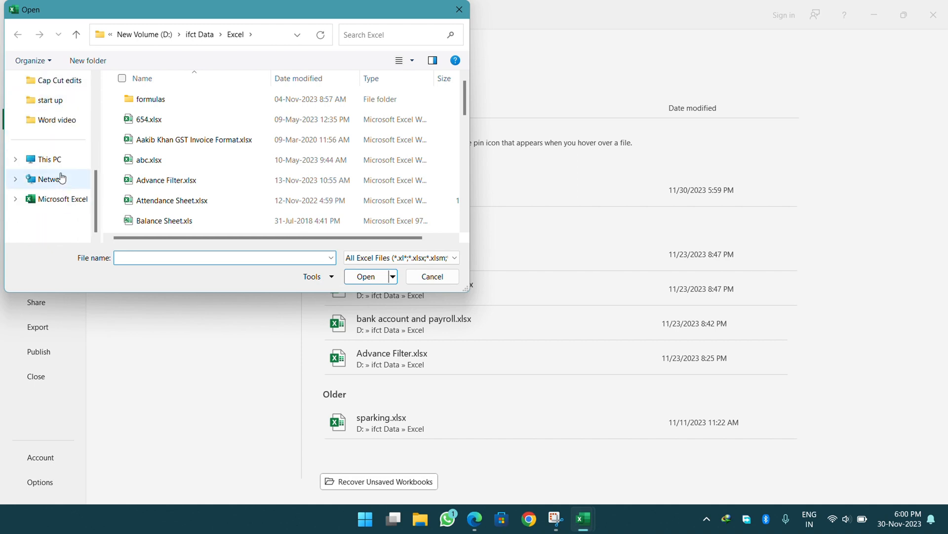
pyautogui.click(60, 163)
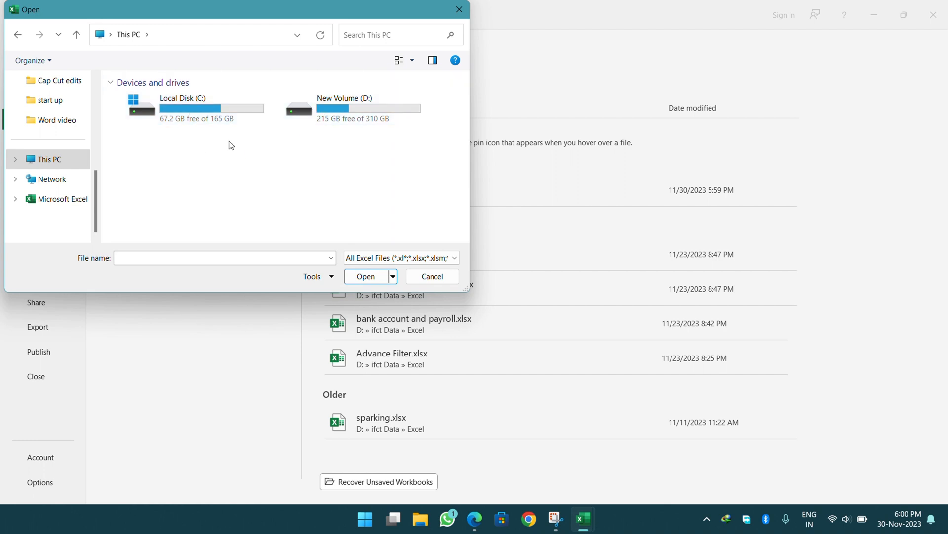
pyautogui.click(218, 122)
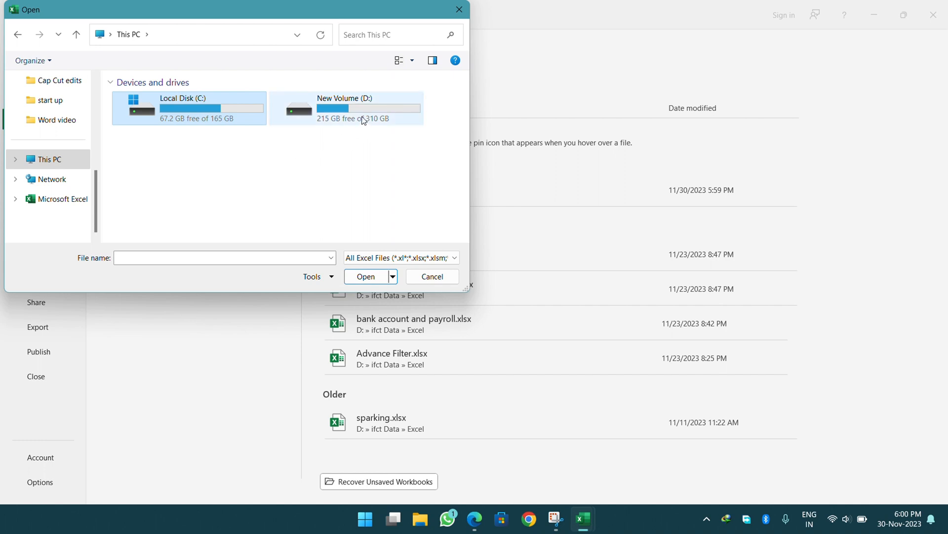
pyautogui.click(383, 118)
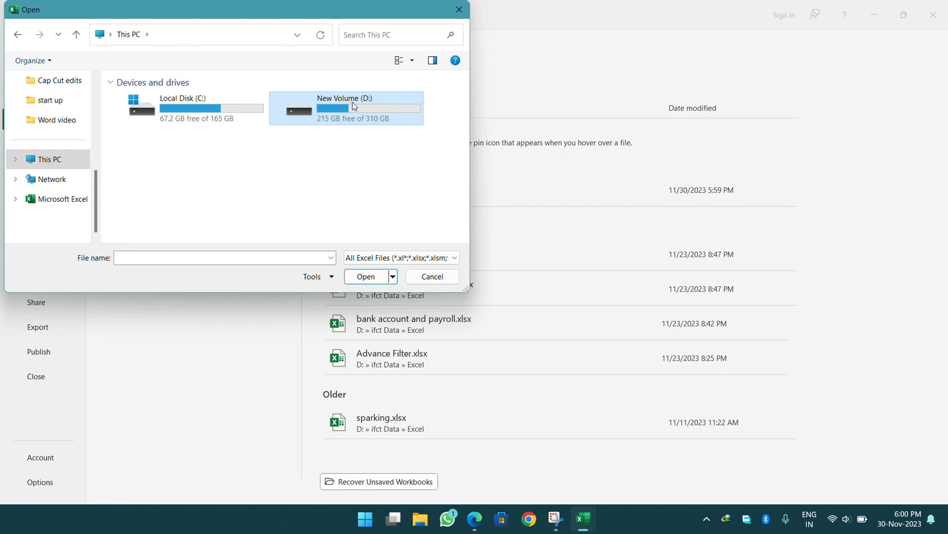
pyautogui.click(347, 277)
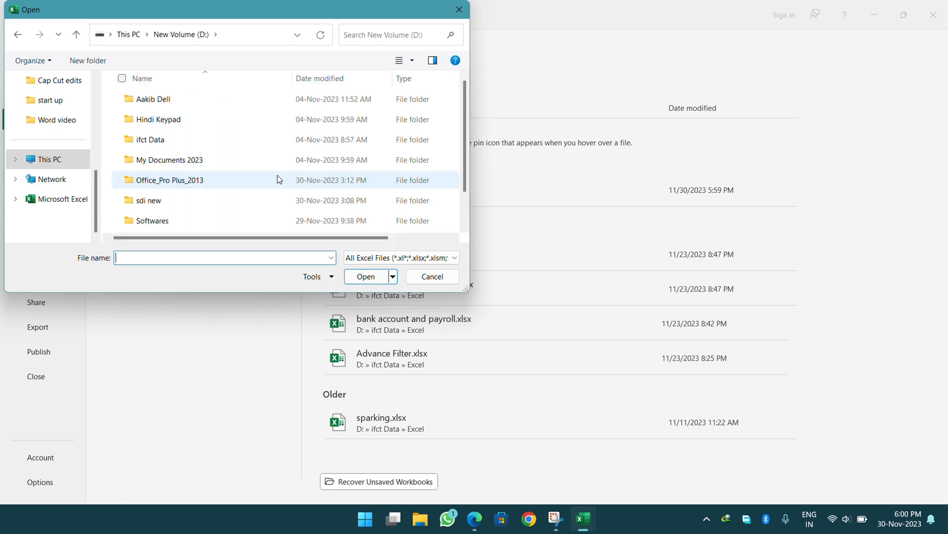
pyautogui.click(168, 142)
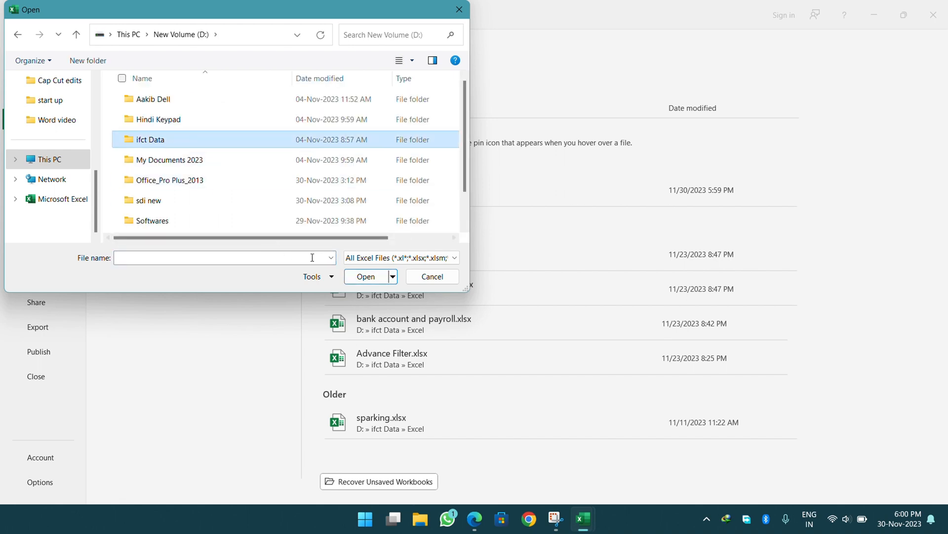
pyautogui.click(365, 276)
pyautogui.scroll(-2, 246, 215)
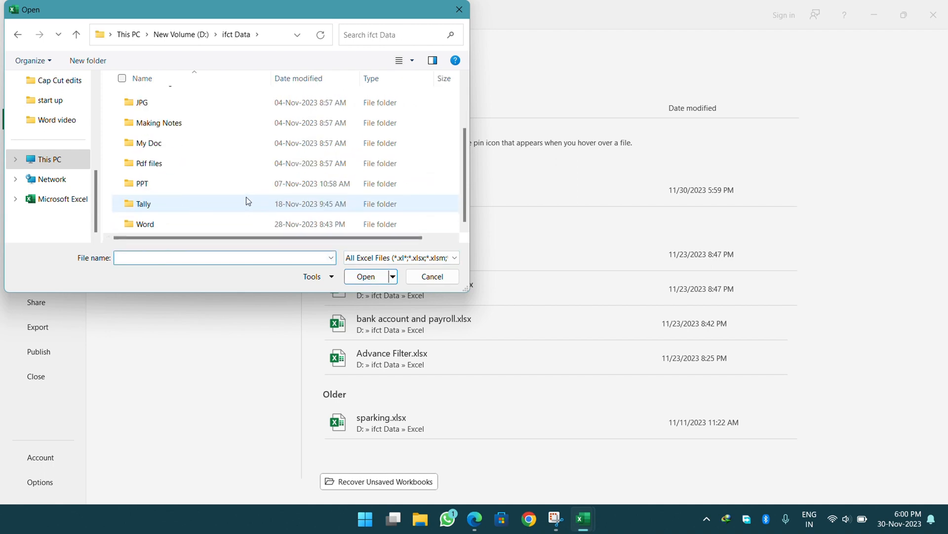
pyautogui.scroll(3, 205, 163)
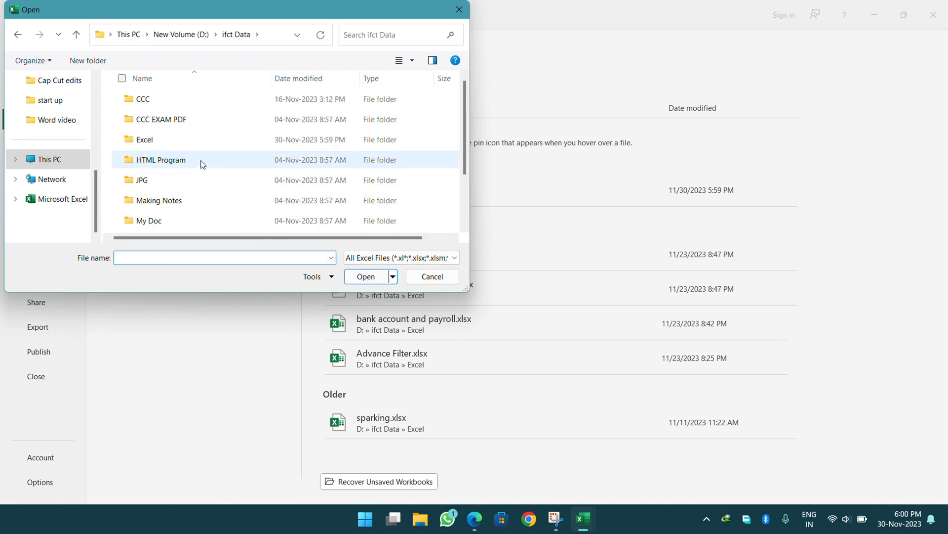
pyautogui.click(168, 142)
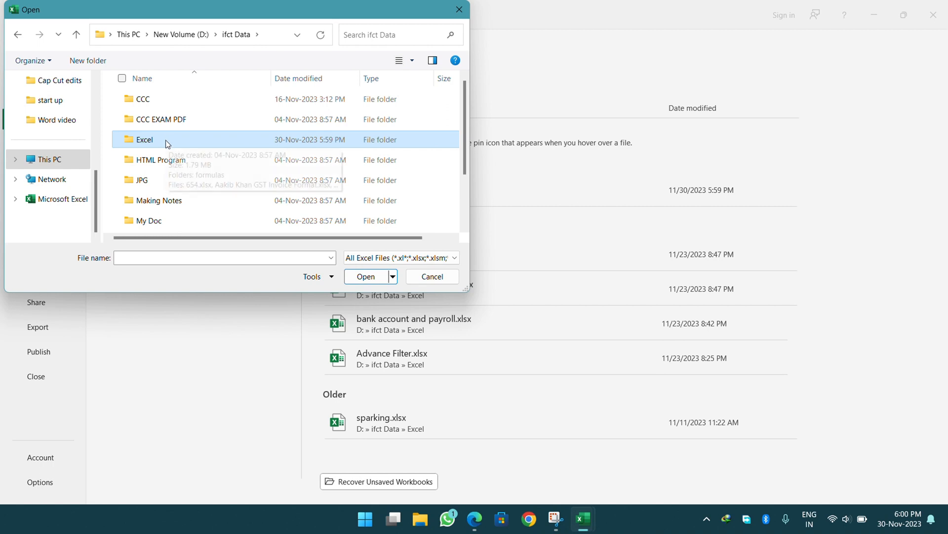
pyautogui.click(363, 279)
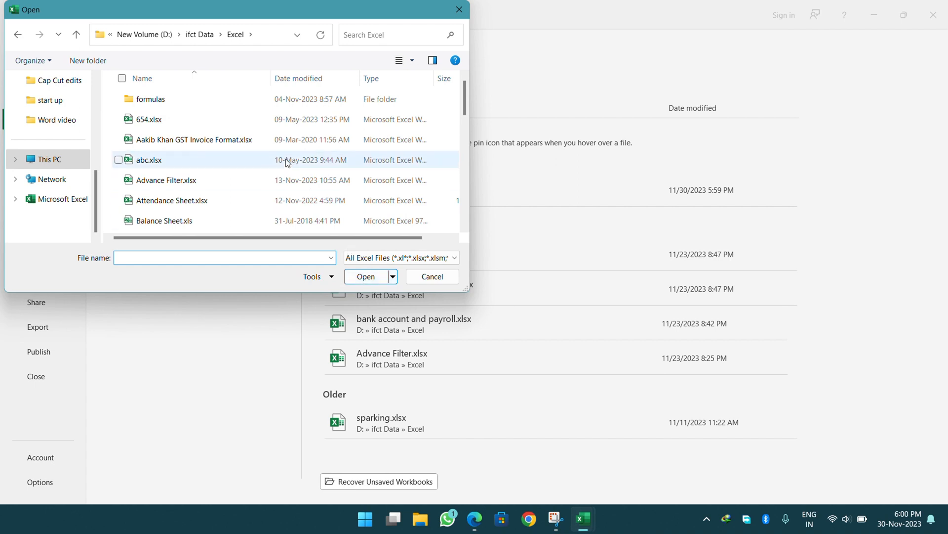
# Select sparking.xlsx in the folder and open it.
pyautogui.scroll(-2, 204, 158)
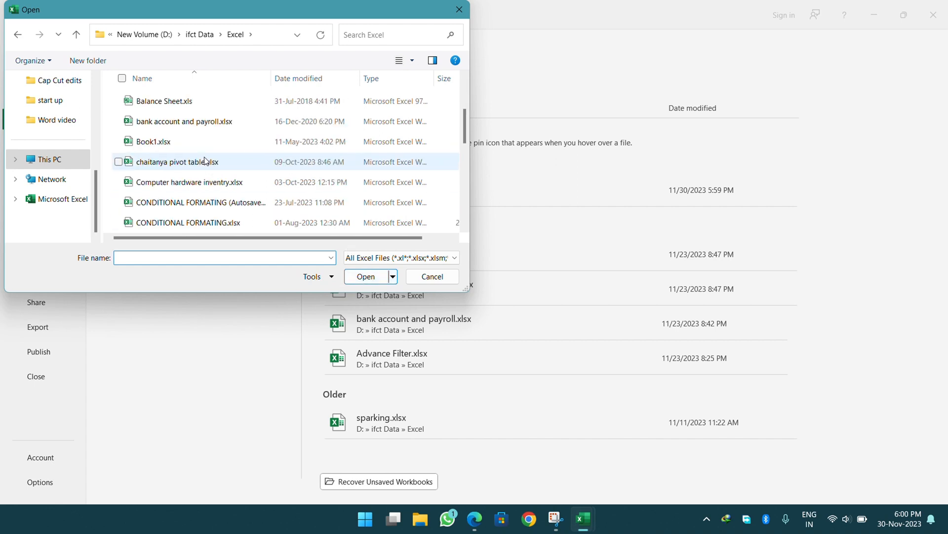
pyautogui.scroll(-7, 205, 160)
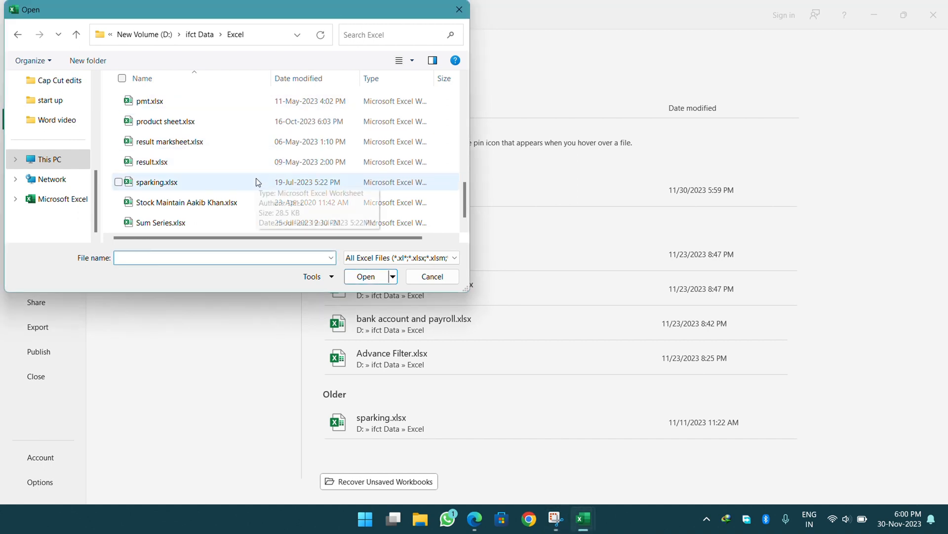
pyautogui.click(178, 184)
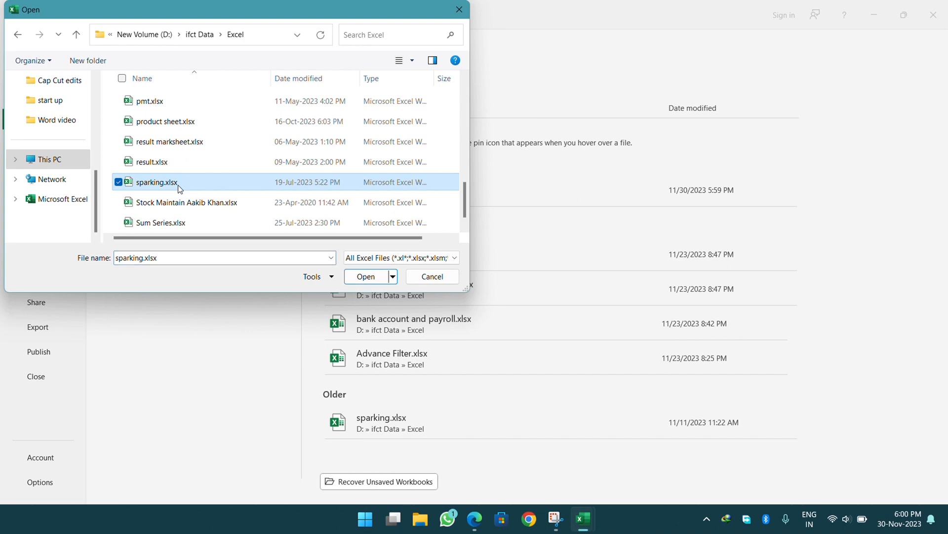
pyautogui.click(370, 282)
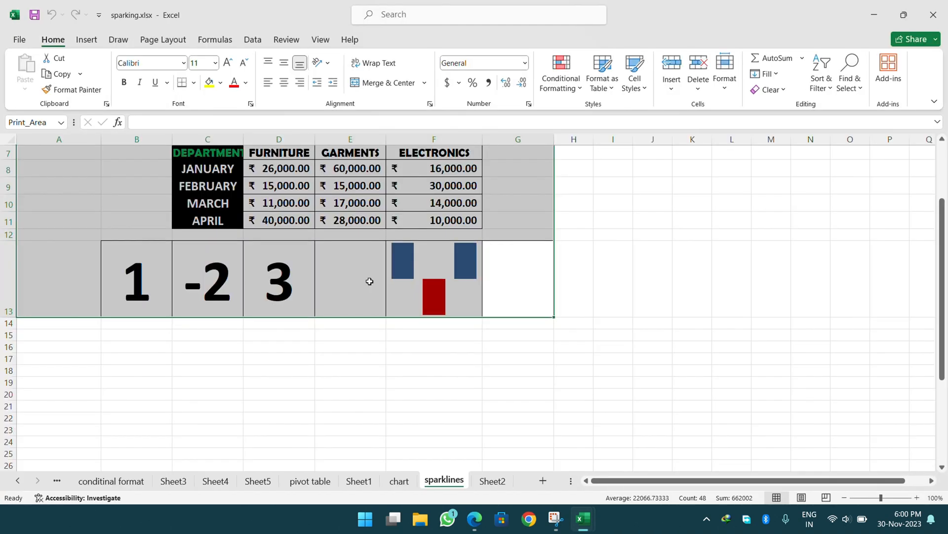
# View each sparking.xlsx sheet from sparklines back to DATA ONE, then close the workbook.
pyautogui.click(372, 246)
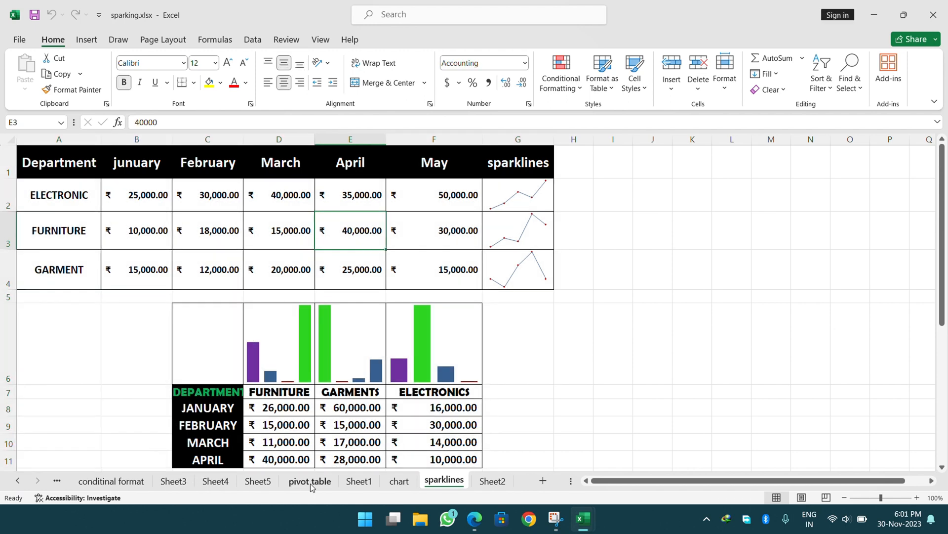
pyautogui.click(387, 484)
pyautogui.click(364, 484)
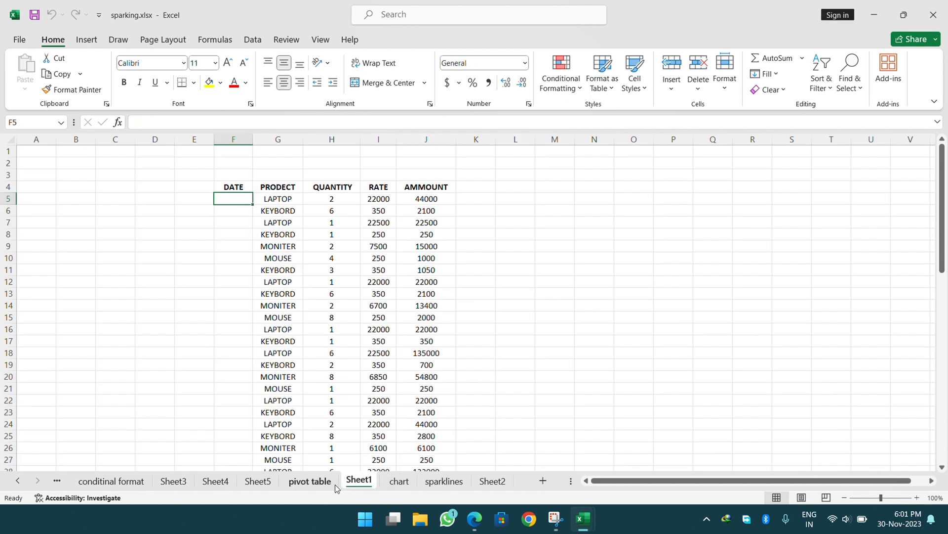
pyautogui.click(319, 488)
pyautogui.click(259, 487)
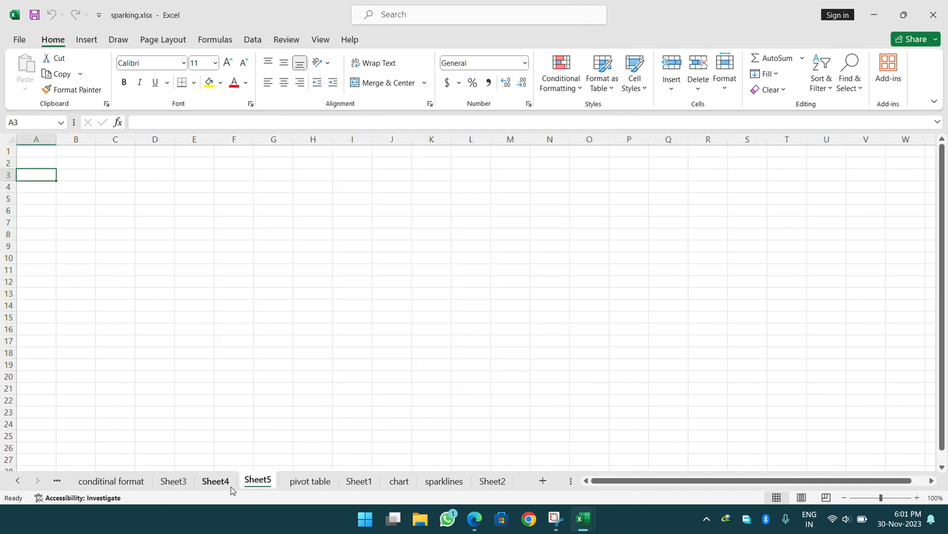
pyautogui.click(224, 486)
pyautogui.click(181, 485)
pyautogui.click(116, 484)
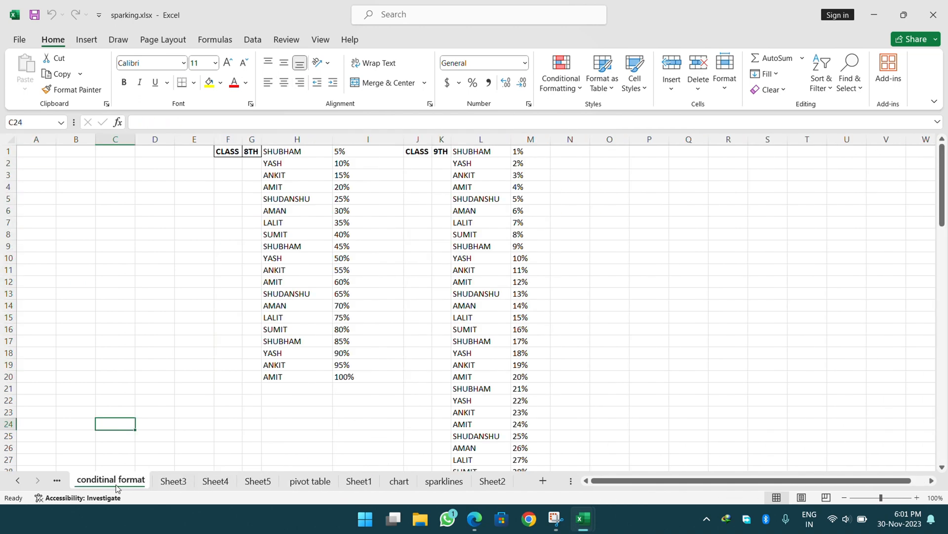
pyautogui.click(57, 481)
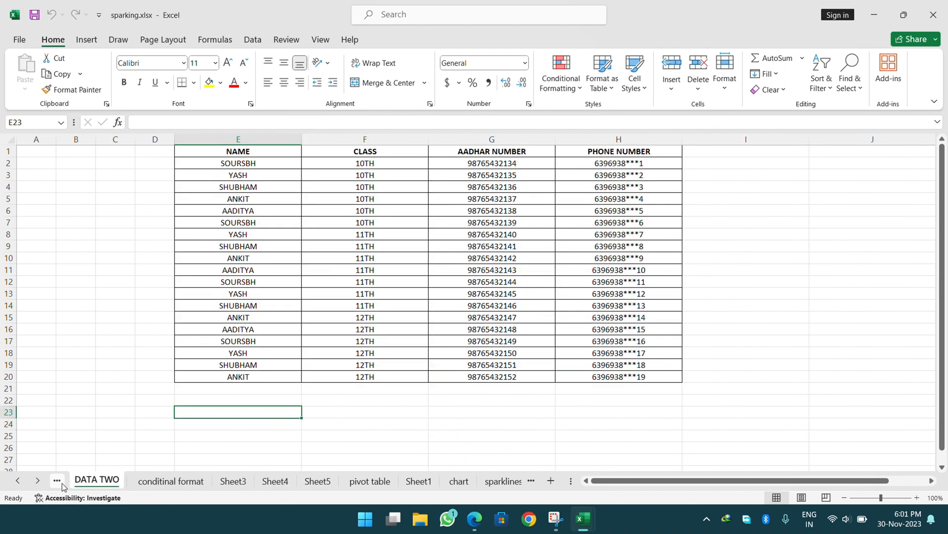
pyautogui.click(61, 482)
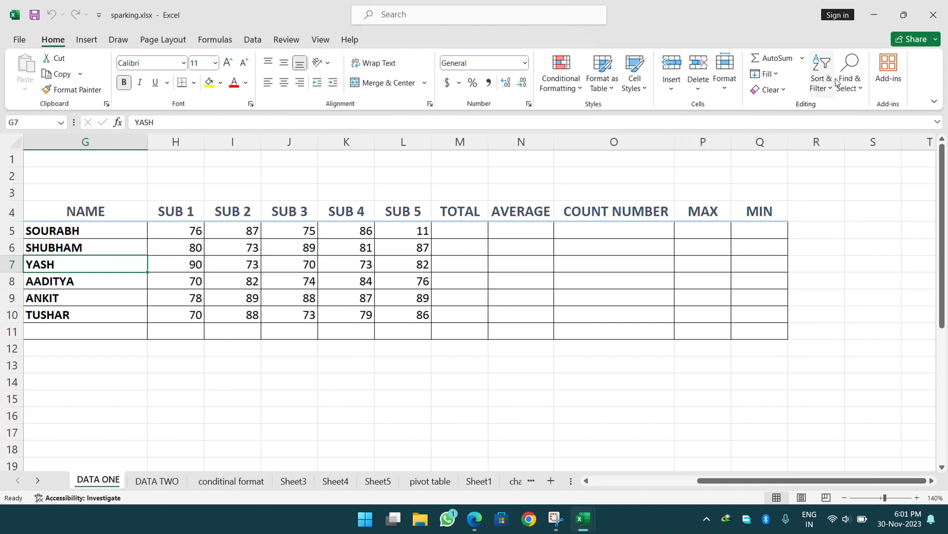
pyautogui.click(933, 14)
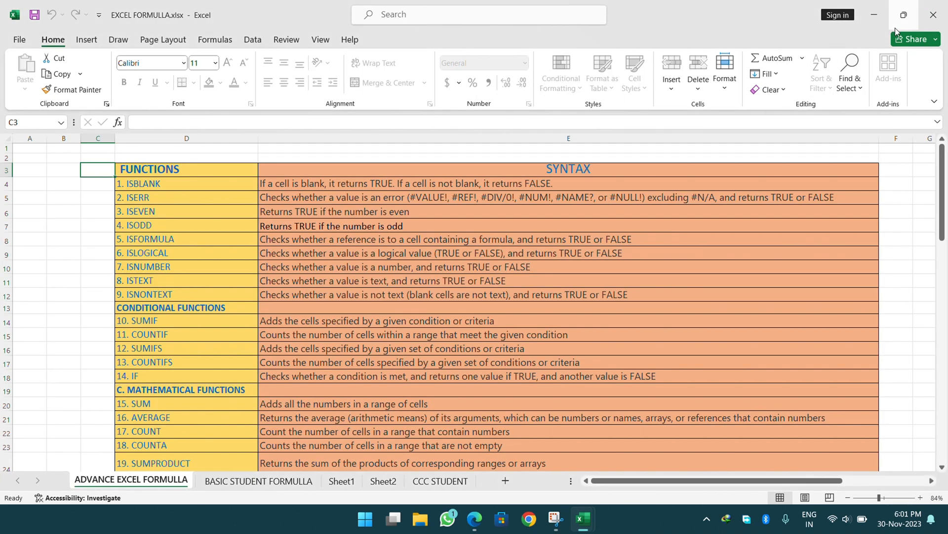
# Close EXCEL FORMULLA.xlsx without saving, then close the empty Book1.
pyautogui.click(934, 14)
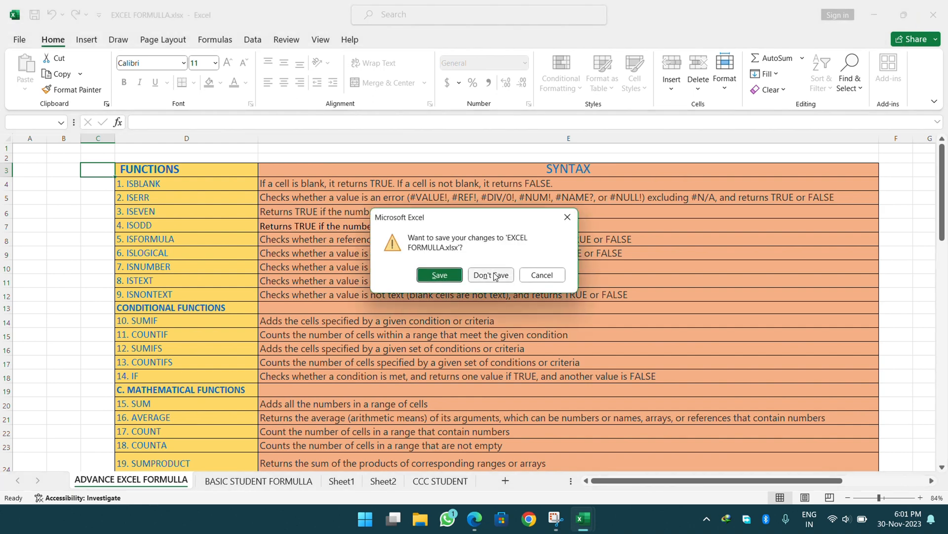
pyautogui.click(494, 276)
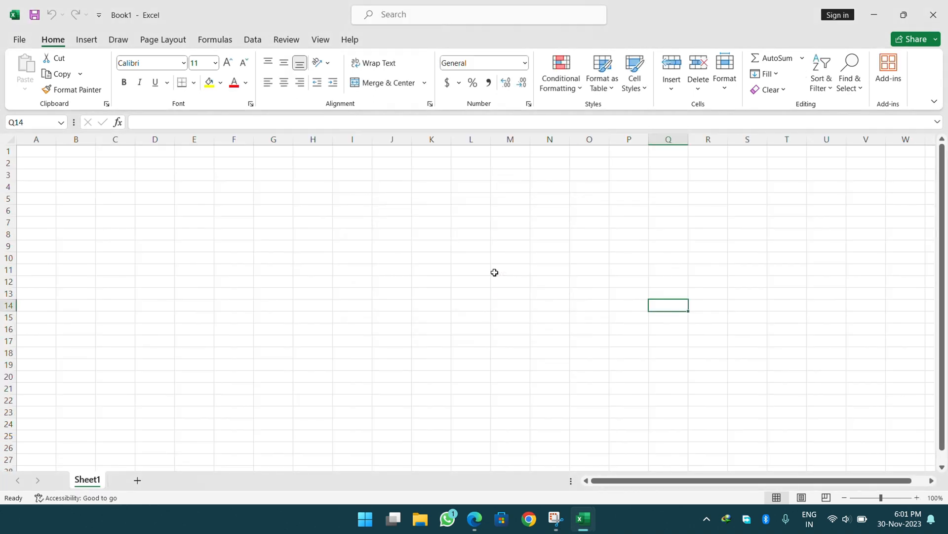
pyautogui.click(933, 14)
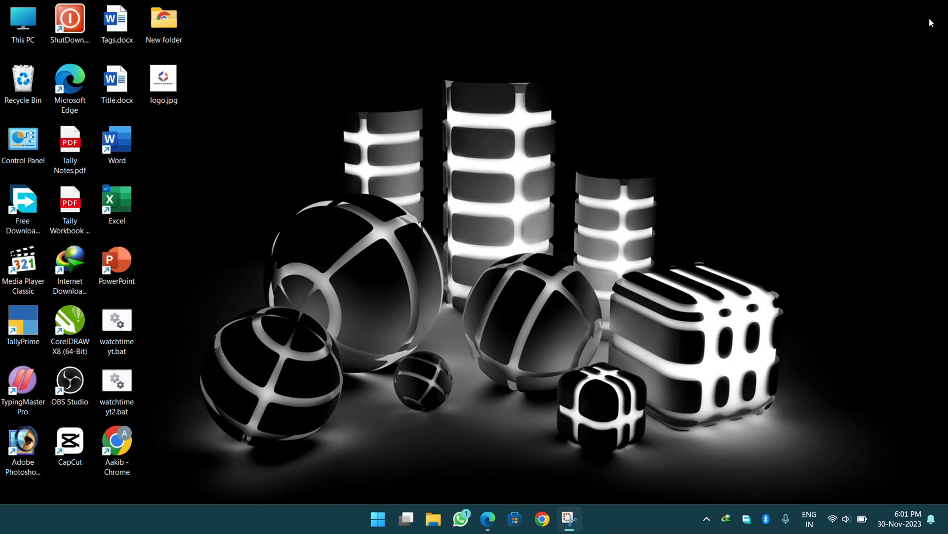
# Relaunch Excel from the desktop into a blank workbook and dismiss the licence banner.
pyautogui.click(127, 212)
pyautogui.doubleClick(128, 208)
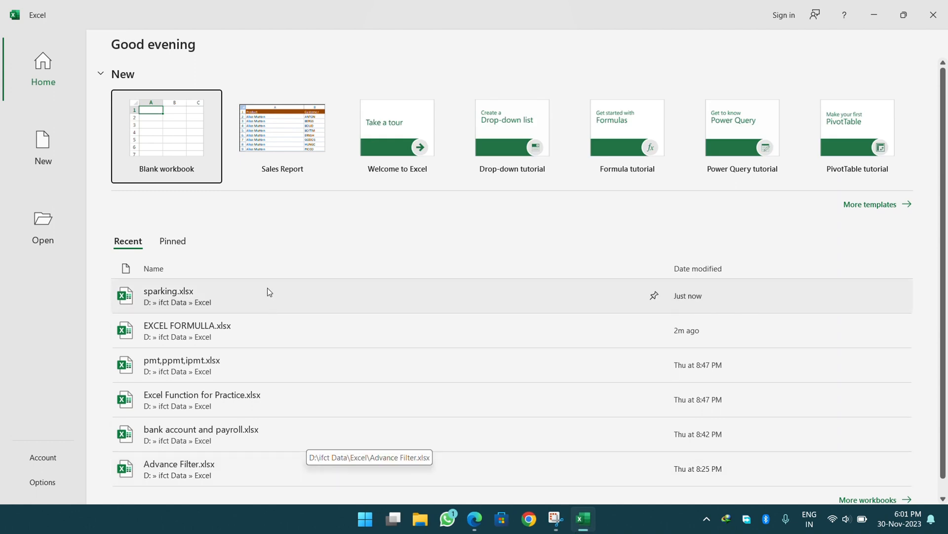
pyautogui.click(175, 120)
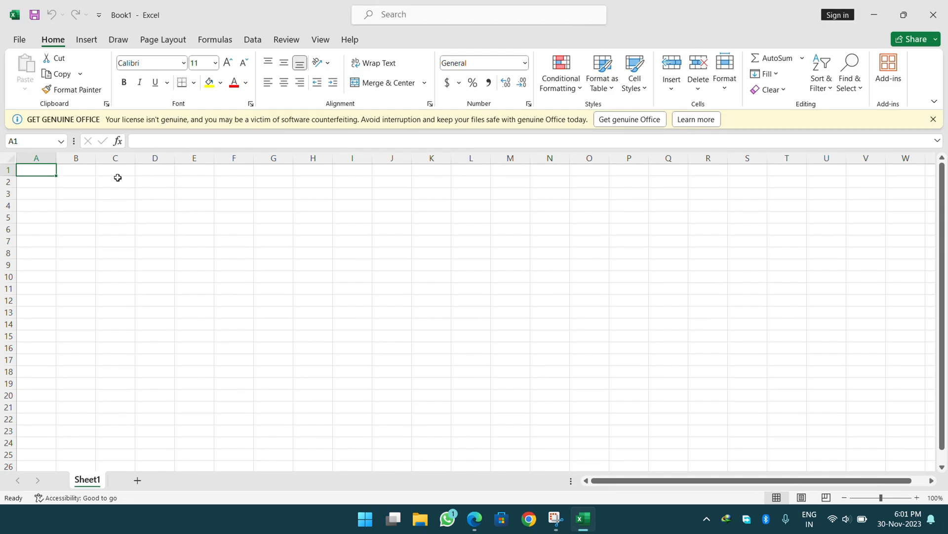
pyautogui.click(933, 120)
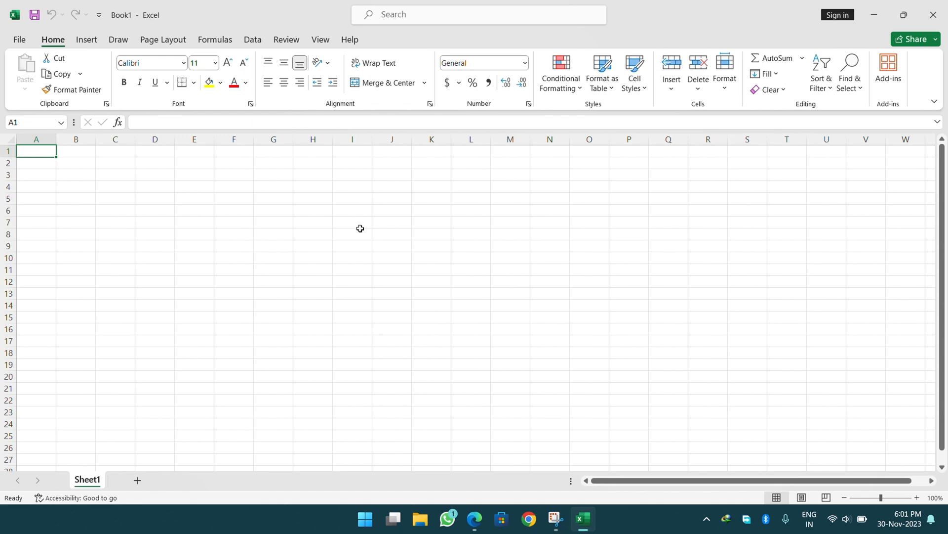
pyautogui.keyDown('ctrl'); pyautogui.scroll(2, 363, 228); pyautogui.keyUp('ctrl')
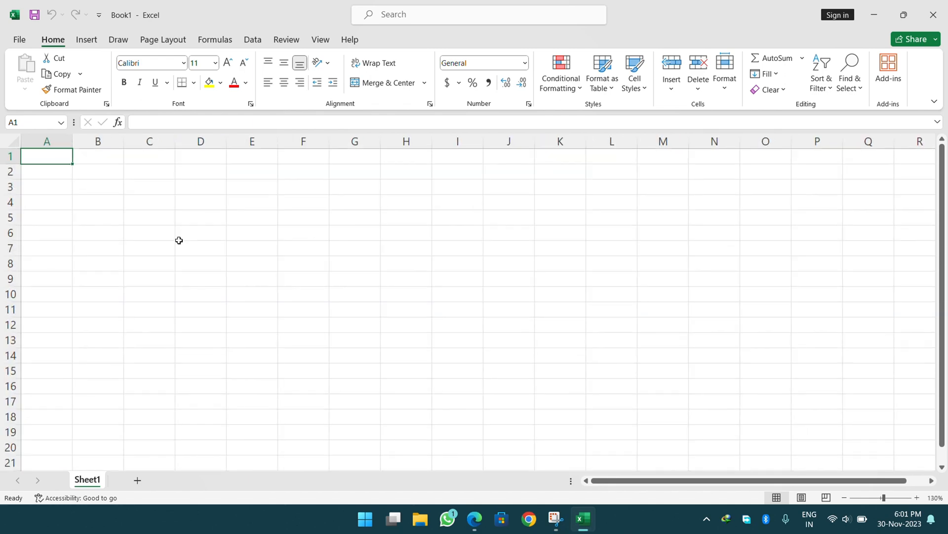
pyautogui.keyDown('ctrl'); pyautogui.scroll(4, 178, 241); pyautogui.keyUp('ctrl')
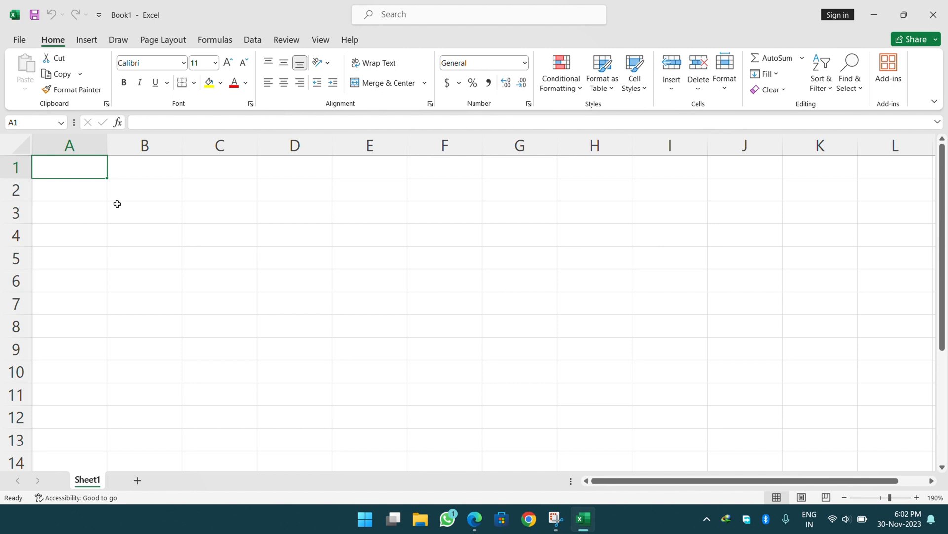
pyautogui.press('Right')
pyautogui.press('Right')
pyautogui.press('Down')
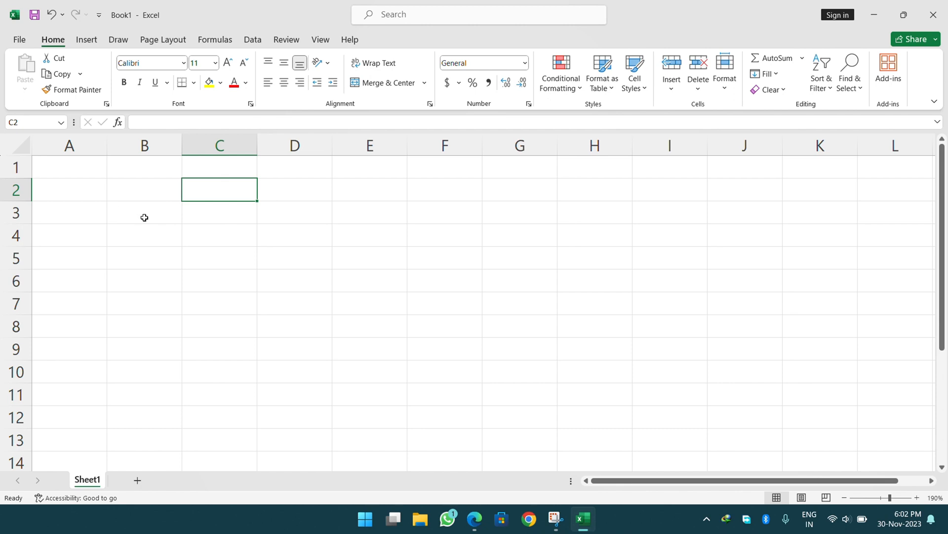
# Enter 150 in cell E3 and reselect E3.
pyautogui.click(361, 213)
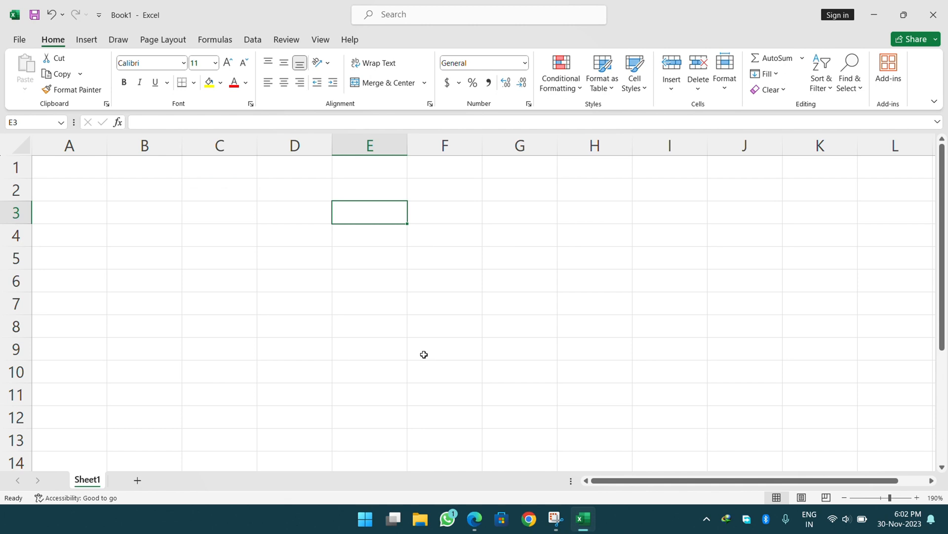
pyautogui.write('150')
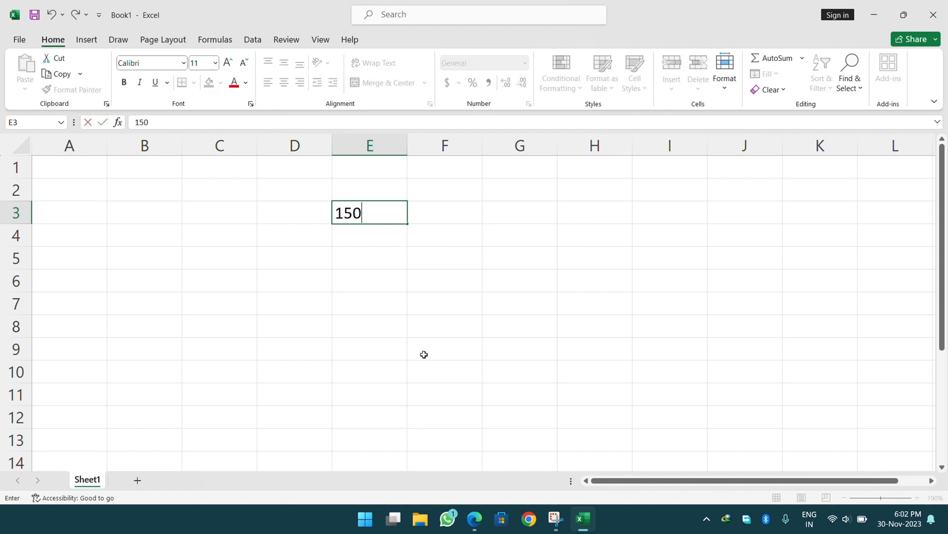
pyautogui.press('Return')
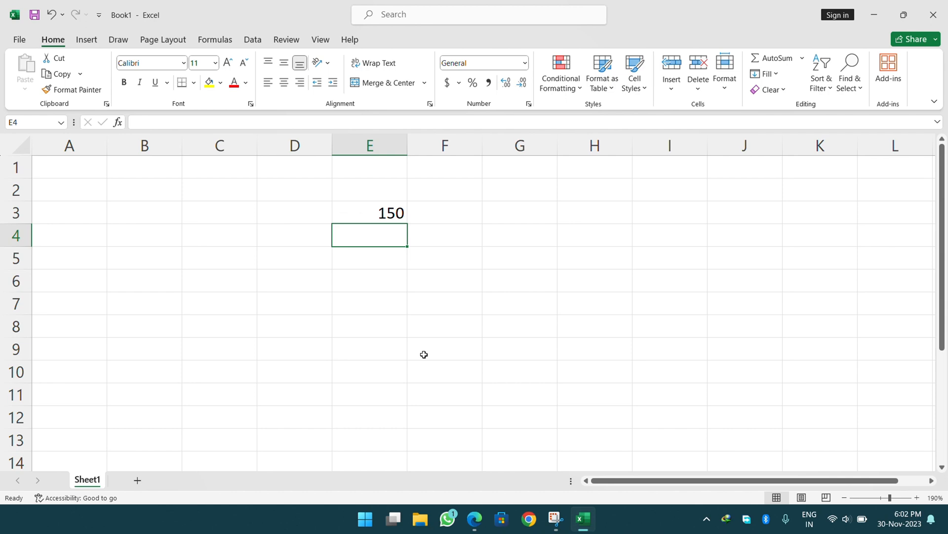
pyautogui.press('Up')
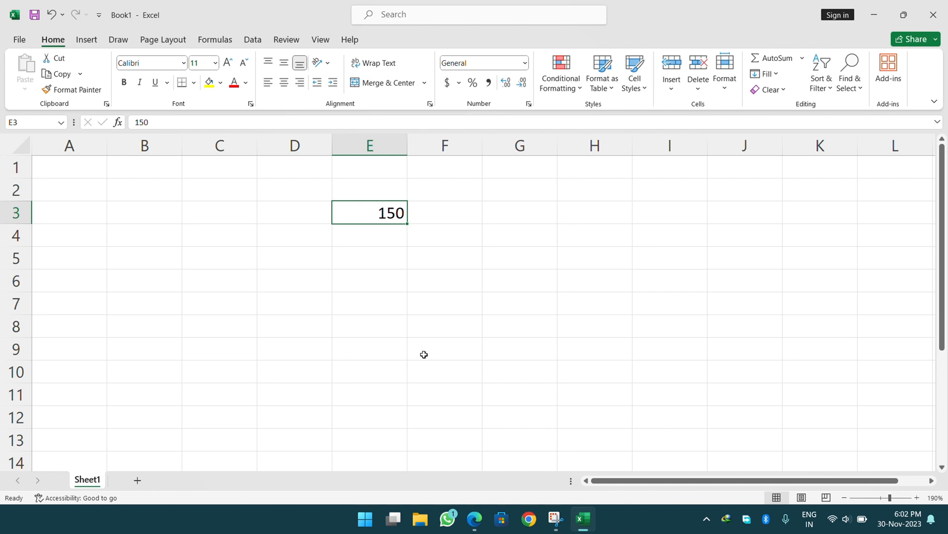
pyautogui.click(416, 19)
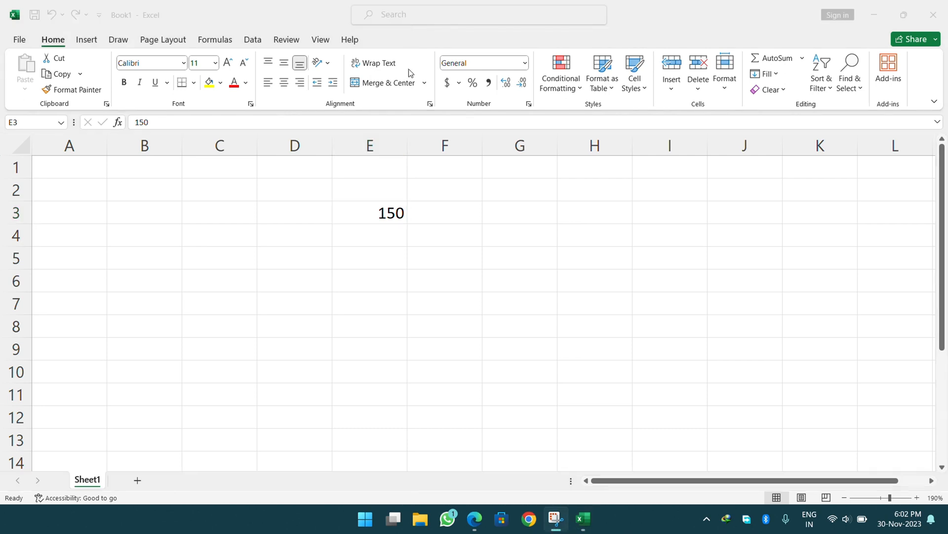
pyautogui.click(395, 200)
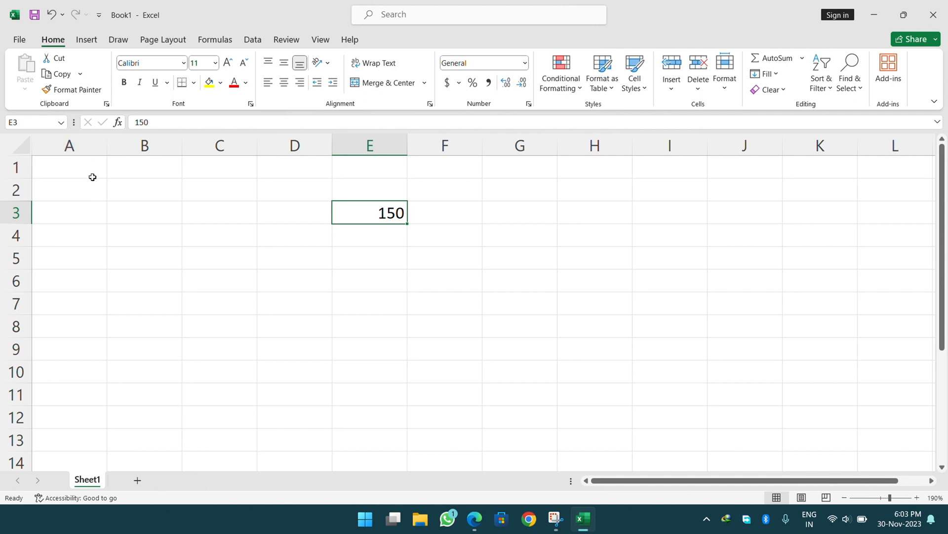
pyautogui.click(99, 145)
pyautogui.scroll(-8, 91, 222)
pyautogui.scroll(-12, 90, 233)
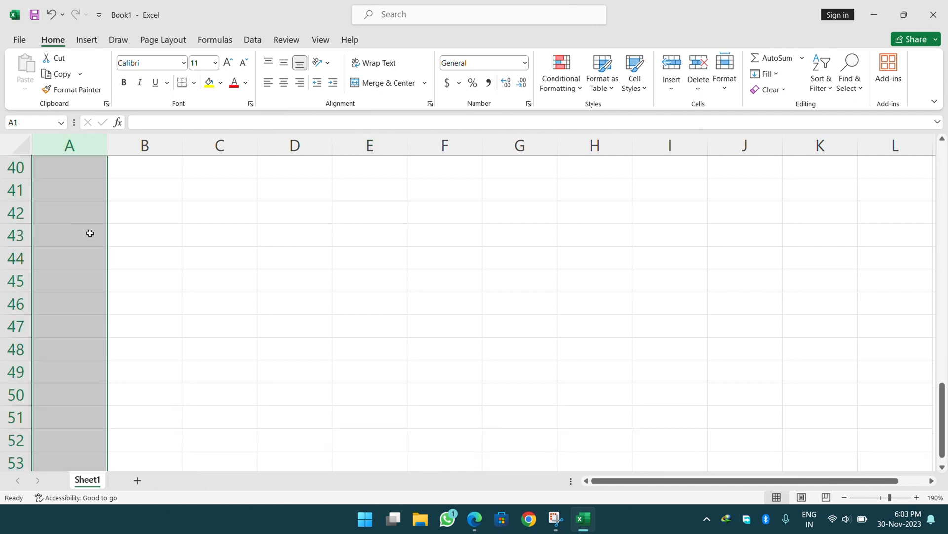
pyautogui.scroll(10, 90, 233)
pyautogui.scroll(10, 90, 233)
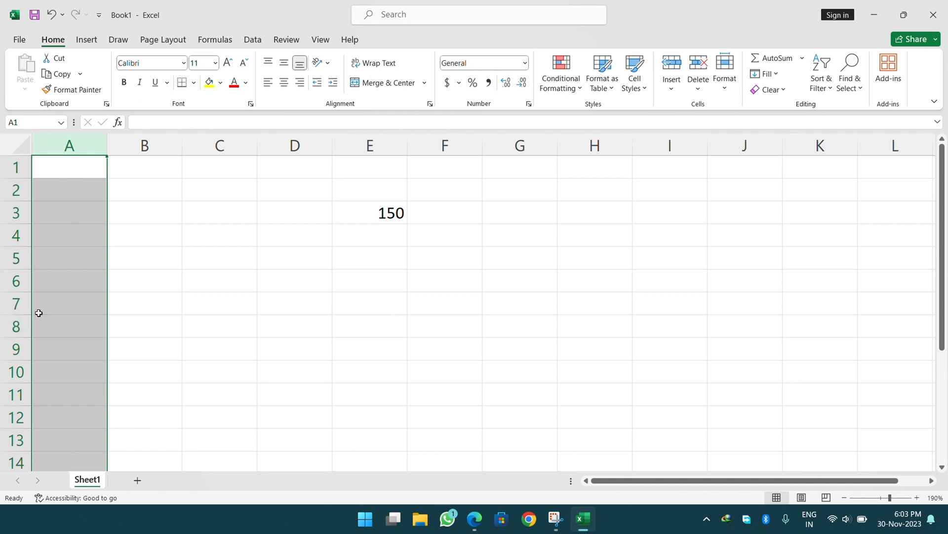
pyautogui.click(370, 142)
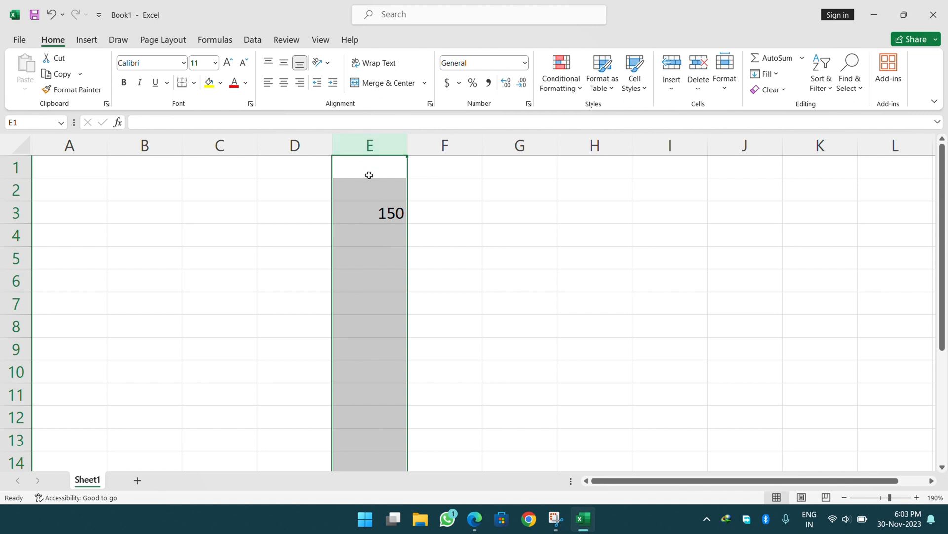
pyautogui.scroll(-6, 367, 225)
pyautogui.scroll(-14, 368, 225)
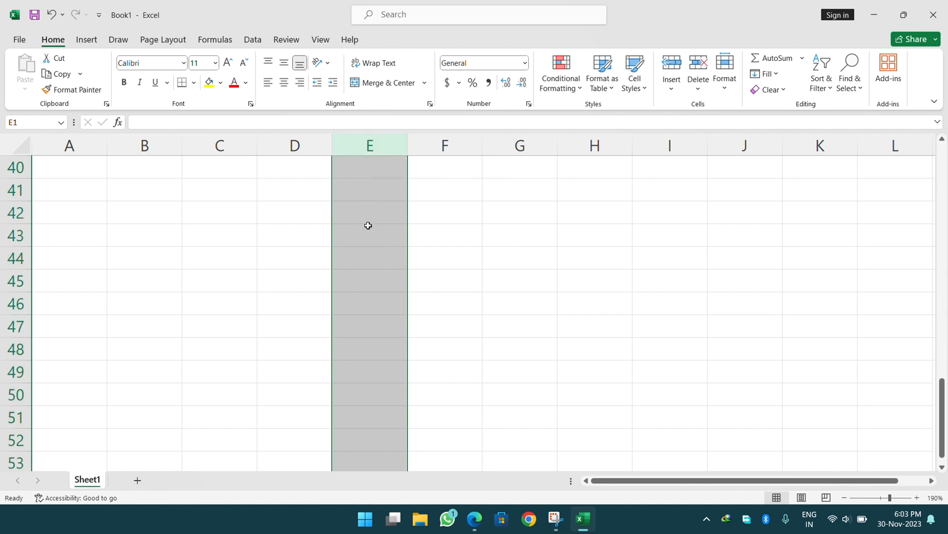
pyautogui.scroll(20, 368, 177)
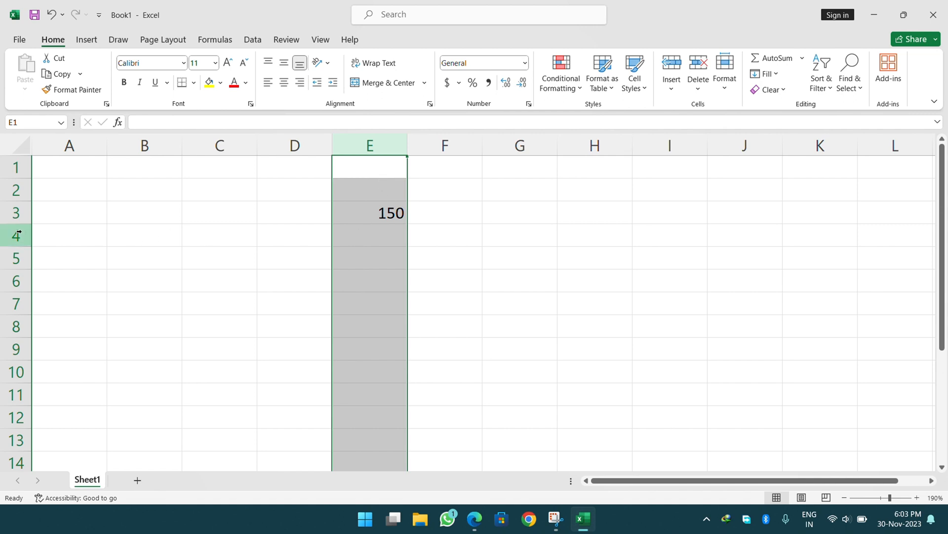
pyautogui.click(371, 212)
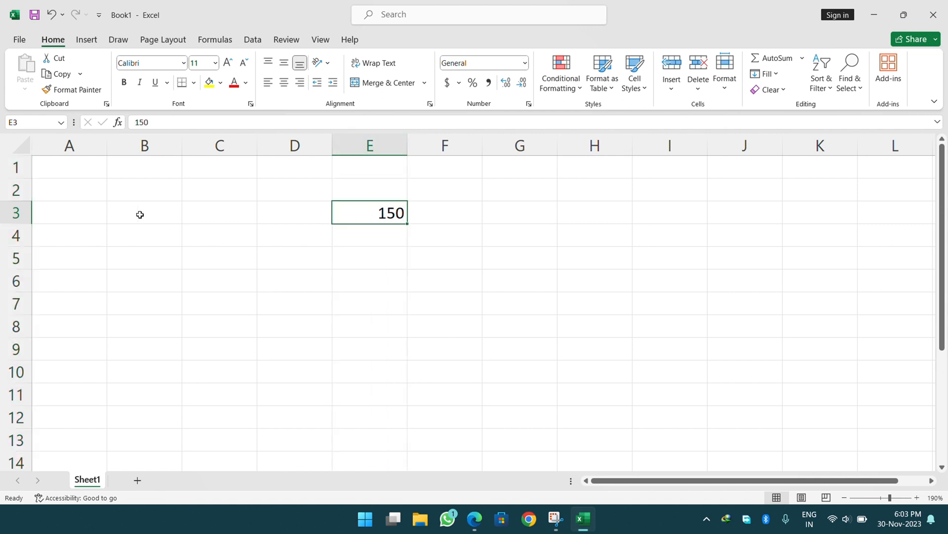
pyautogui.click(25, 213)
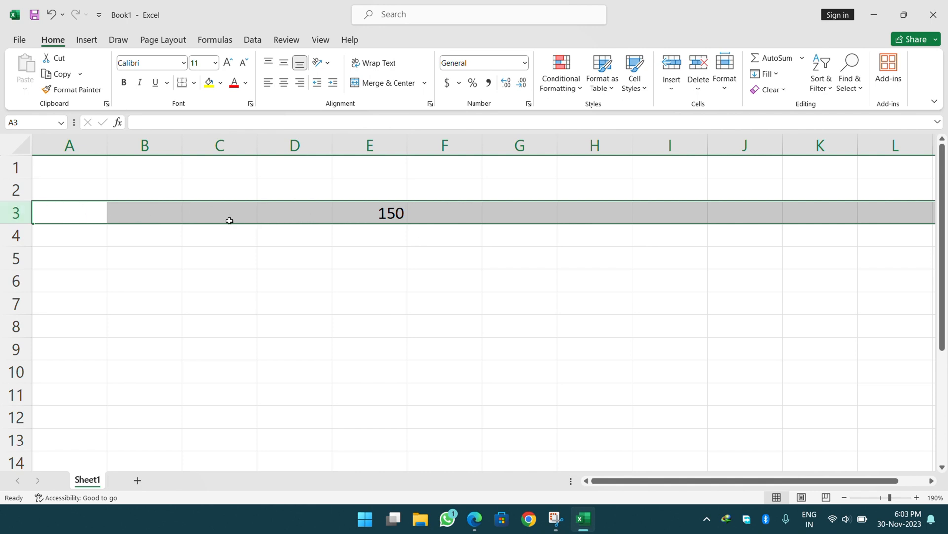
pyautogui.click(378, 216)
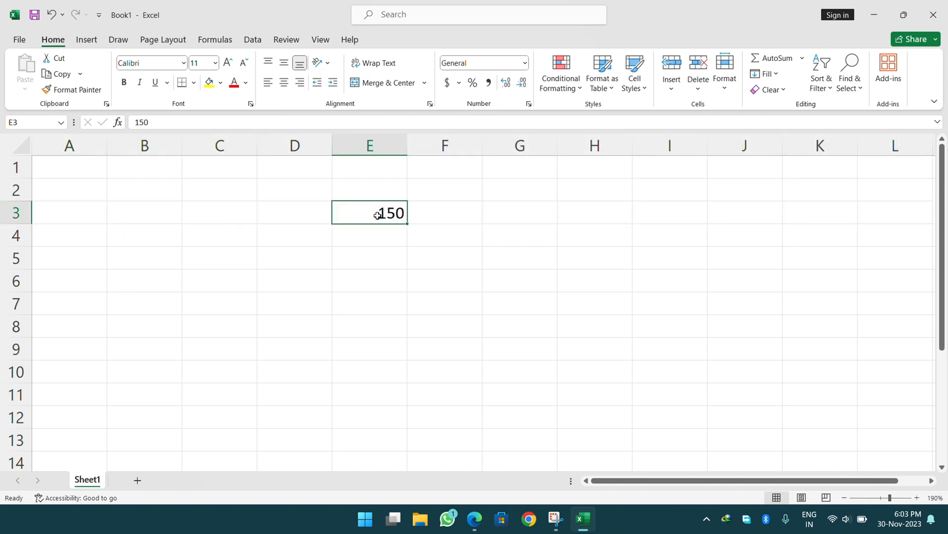
pyautogui.click(395, 139)
pyautogui.click(514, 263)
pyautogui.click(552, 208)
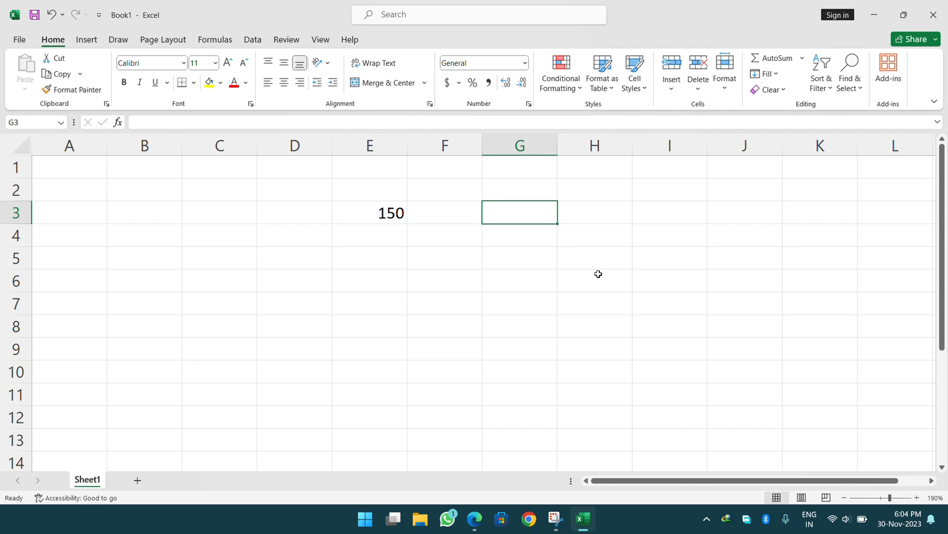
# Type the note 'coloumn + row = cell name' into G3.
pyautogui.write('colou')
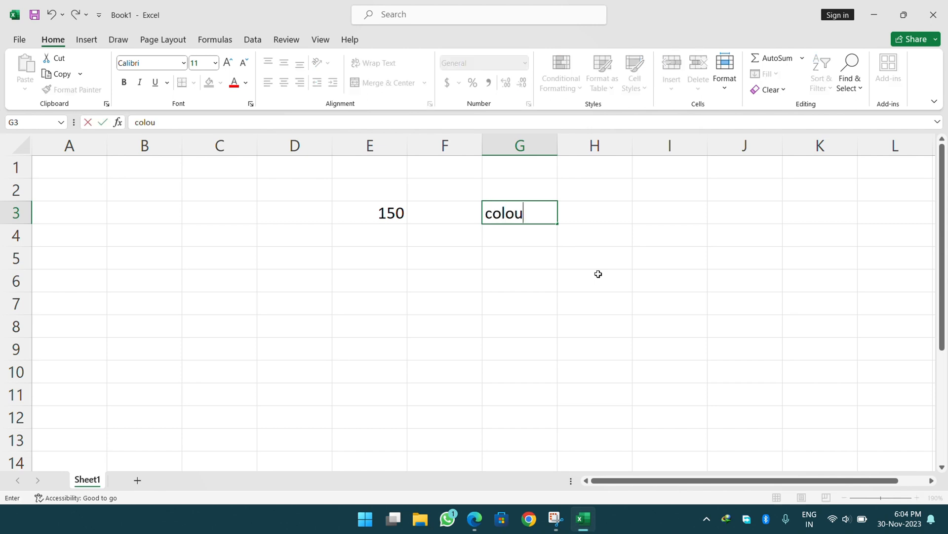
pyautogui.write('mn + row')
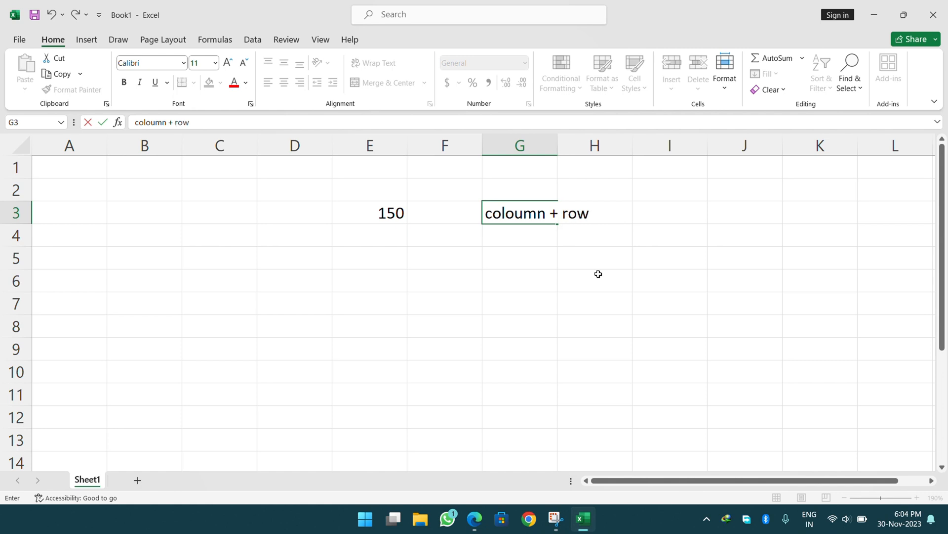
pyautogui.write(' = cell name')
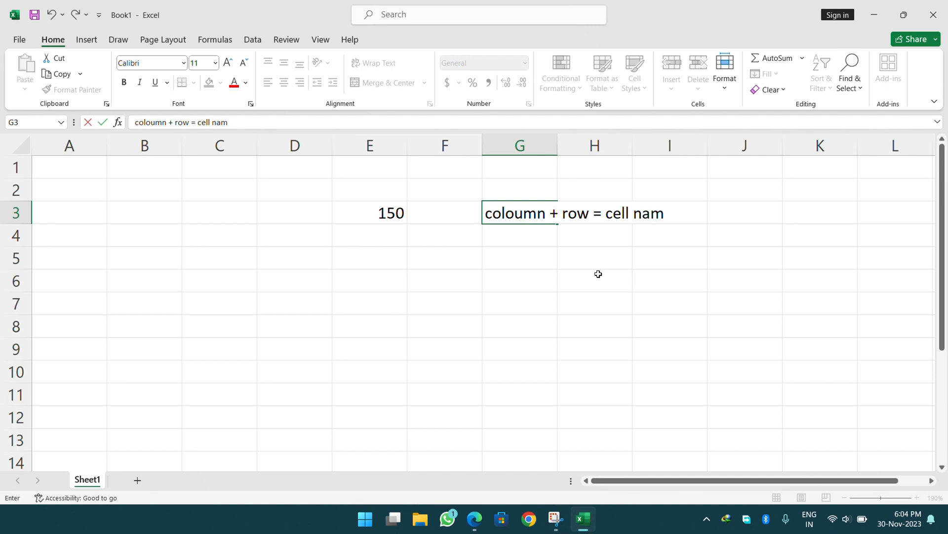
pyautogui.press('Return')
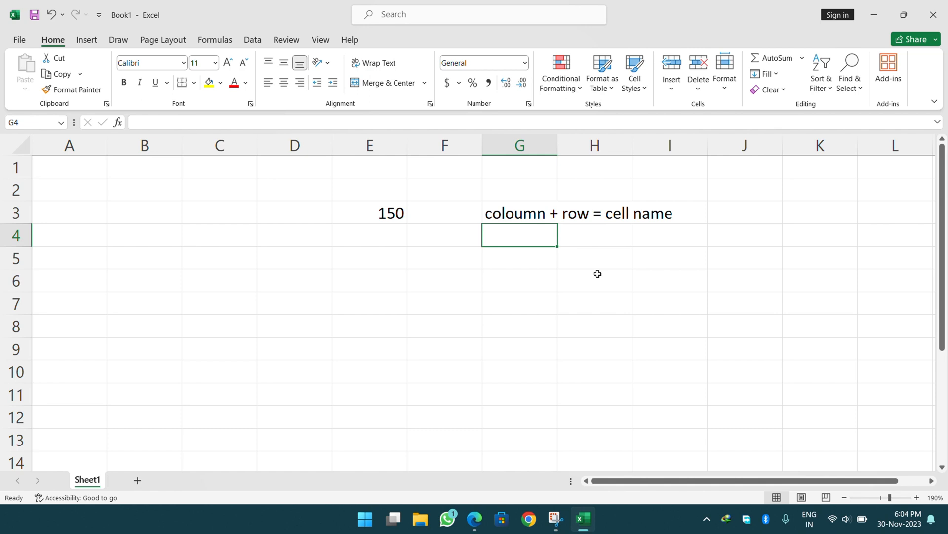
# Enter 20 in C3 and 30 in C4, then begin a SUM formula in C7.
pyautogui.click(213, 221)
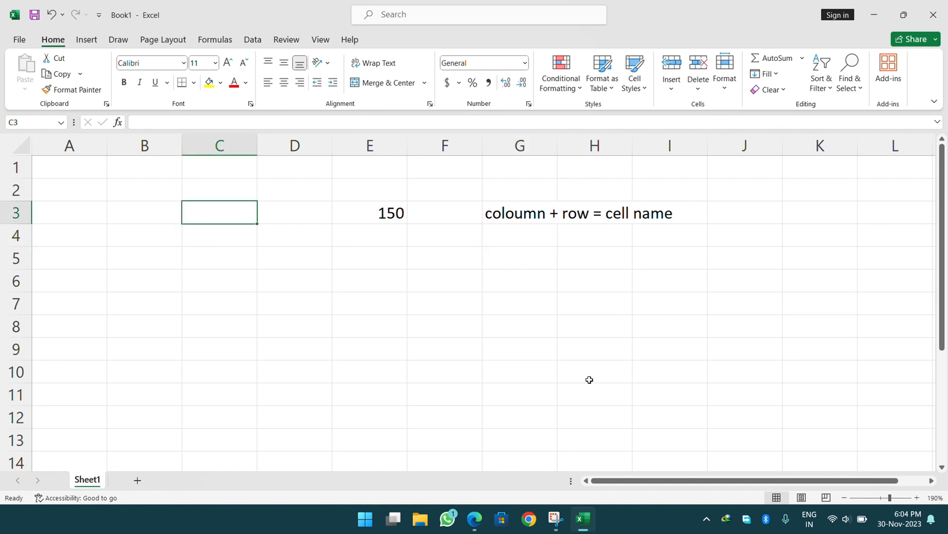
pyautogui.write('20')
pyautogui.press('Return')
pyautogui.write('30')
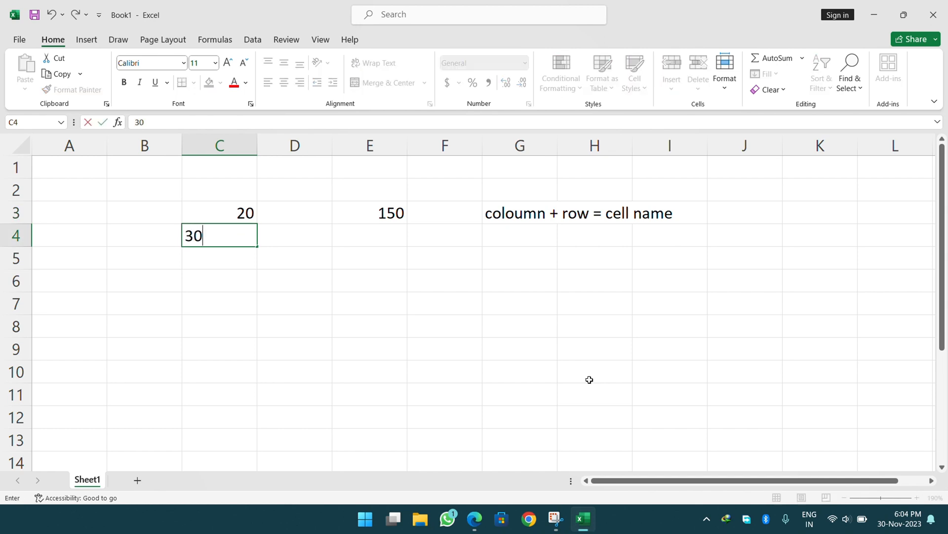
pyautogui.press('Return')
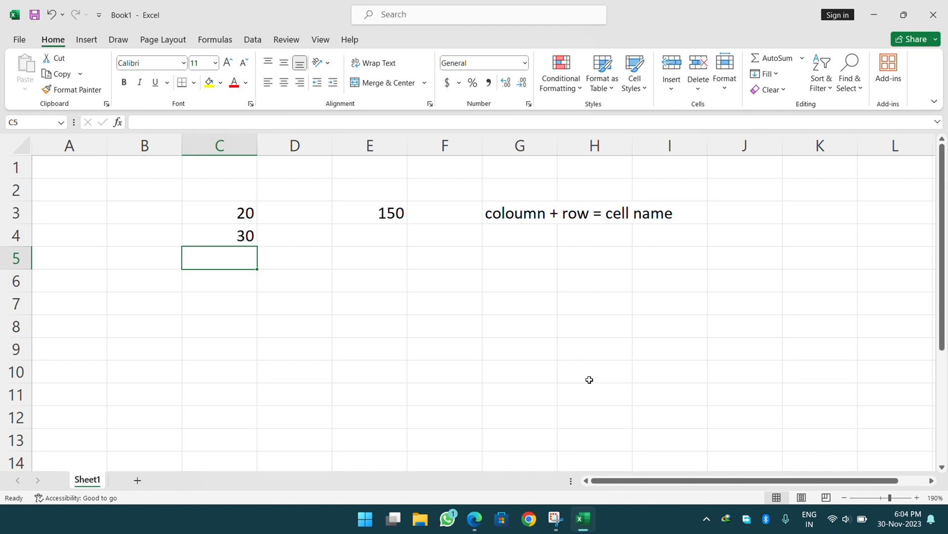
pyautogui.press('Down')
pyautogui.press('Down')
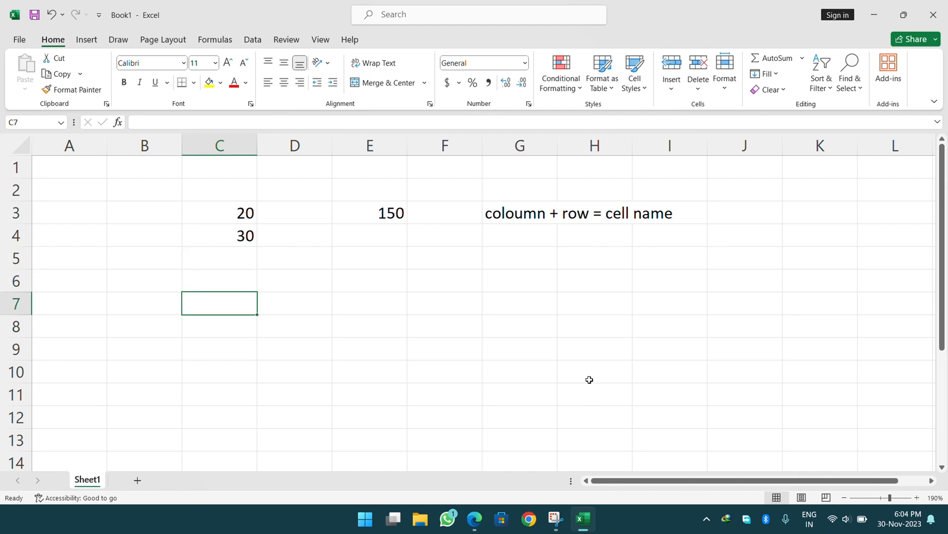
pyautogui.write('=')
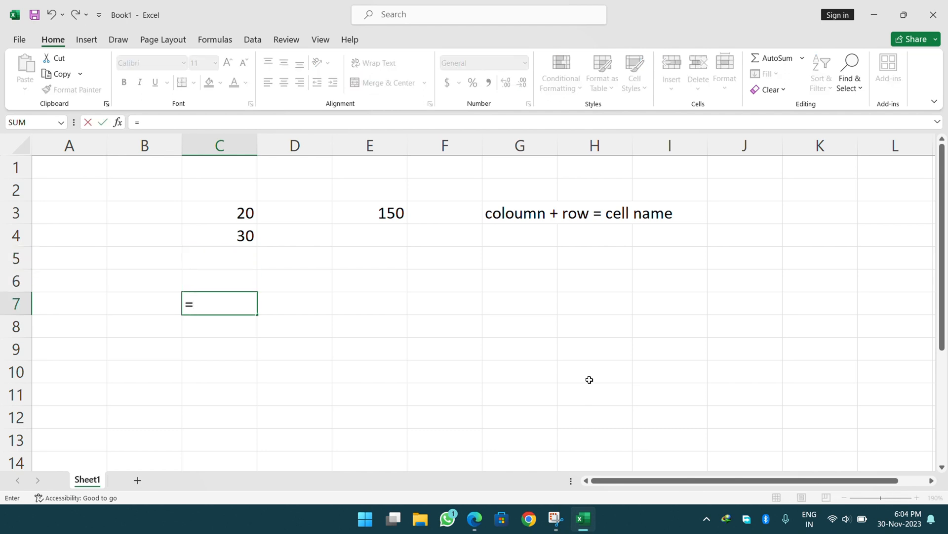
pyautogui.write('sum')
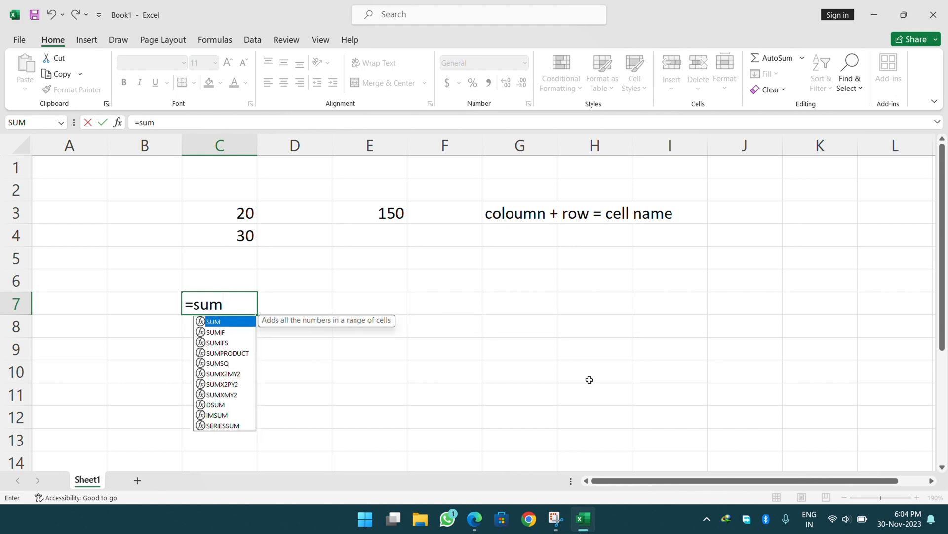
pyautogui.write('(')
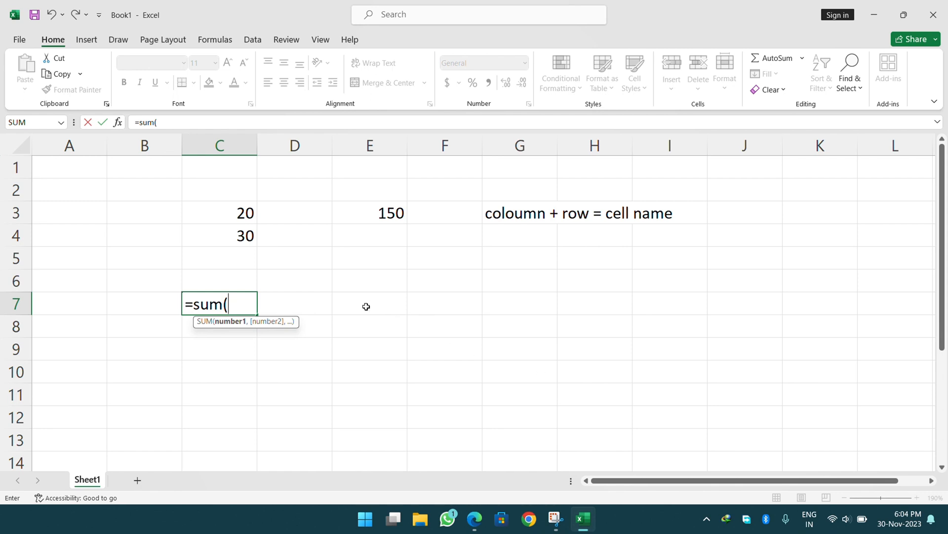
pyautogui.write('20')
# Correct the C7 formula to =sum(c3+c4) so it totals 50.
pyautogui.press('BackSpace')
pyautogui.press('BackSpace')
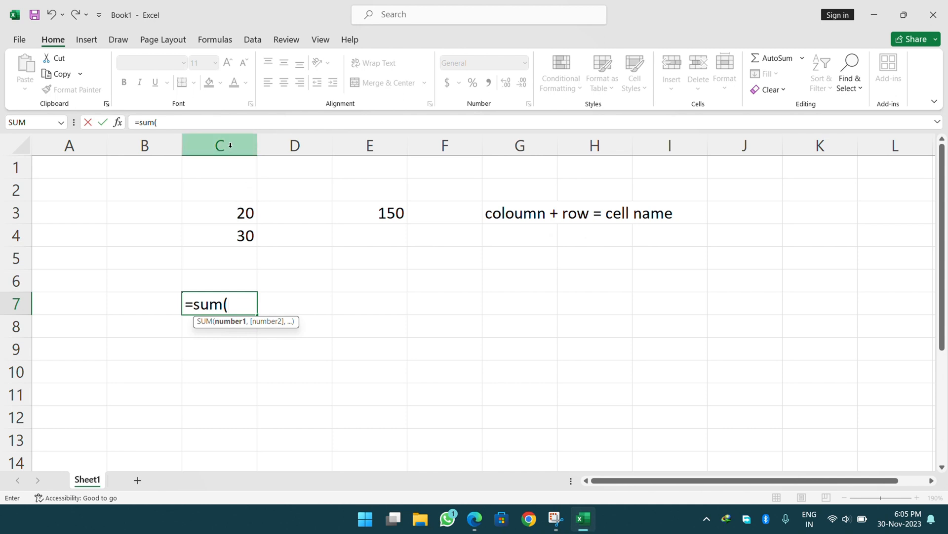
pyautogui.write('c')
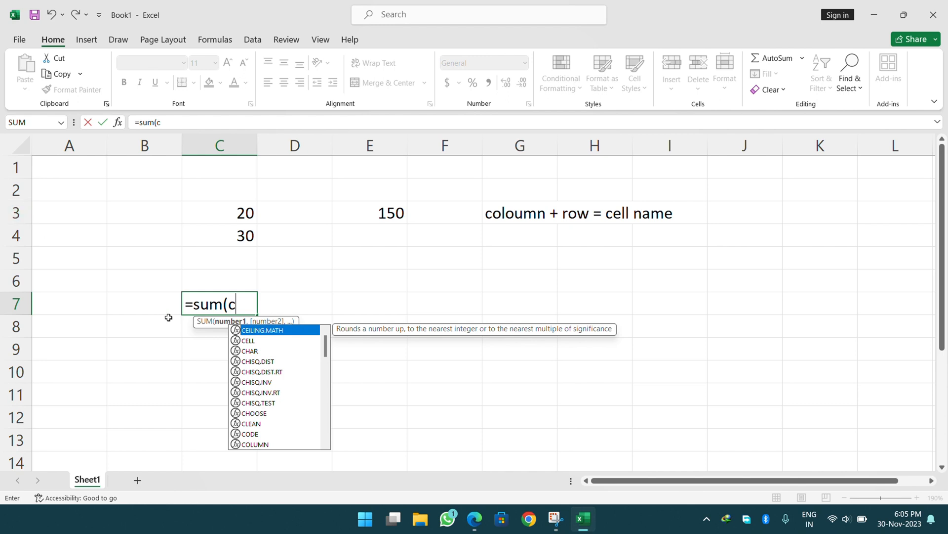
pyautogui.write('3')
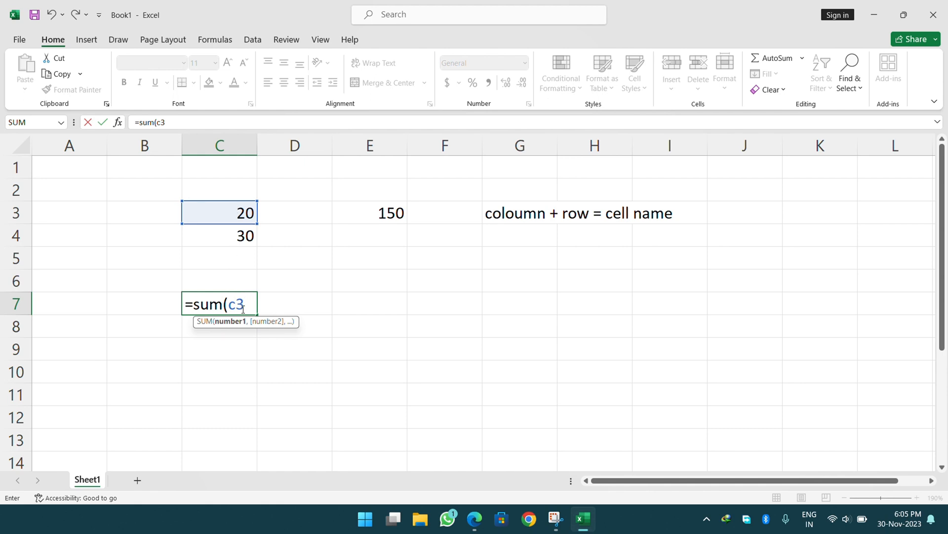
pyautogui.moveTo(245, 307); pyautogui.dragTo(234, 305)
pyautogui.click(234, 307)
pyautogui.write('+c4')
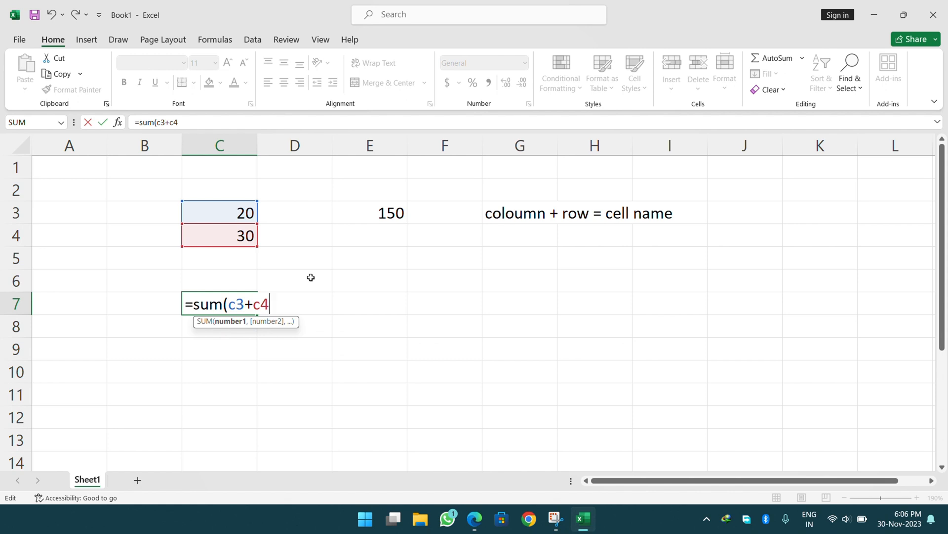
pyautogui.write(')')
pyautogui.press('Return')
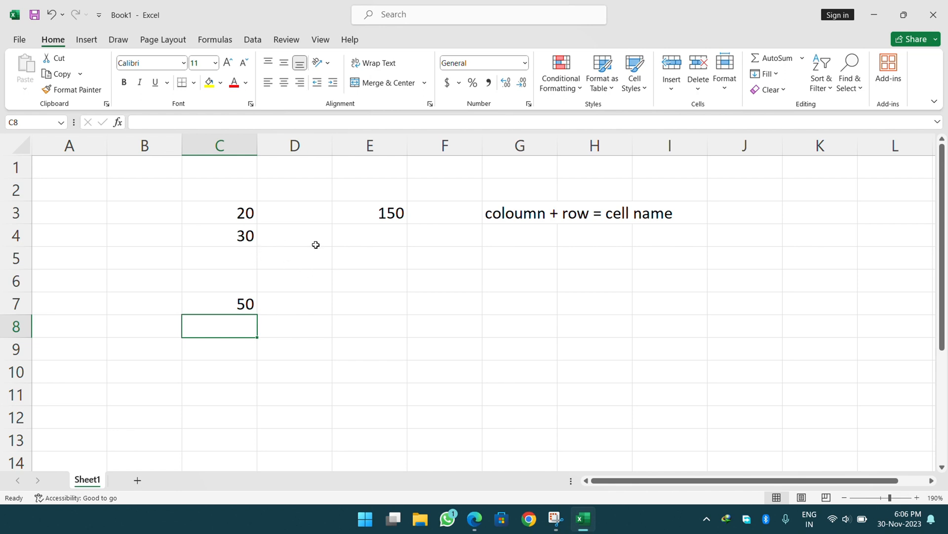
pyautogui.click(460, 259)
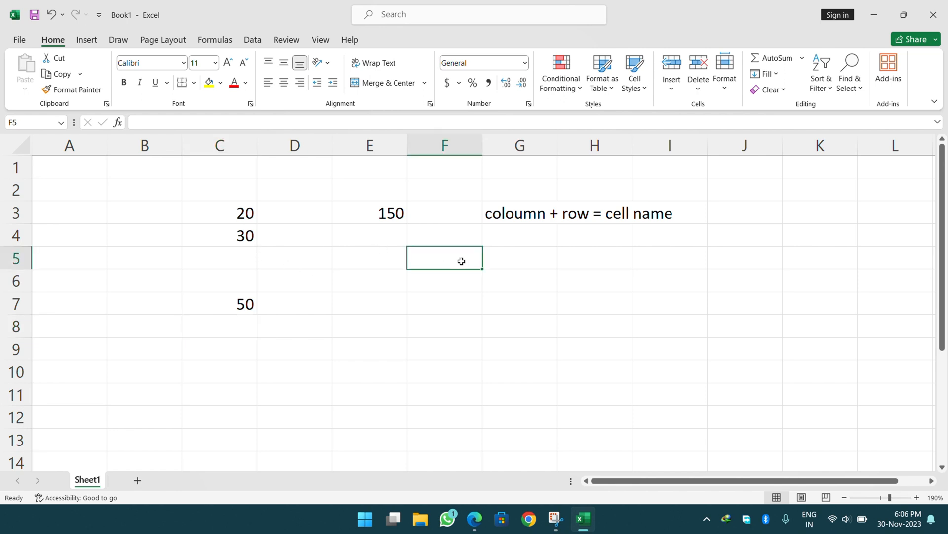
# Fill F5:F10 with 20, 20, 20, 30, 30 and 60, then start a formula in F11.
pyautogui.write('20')
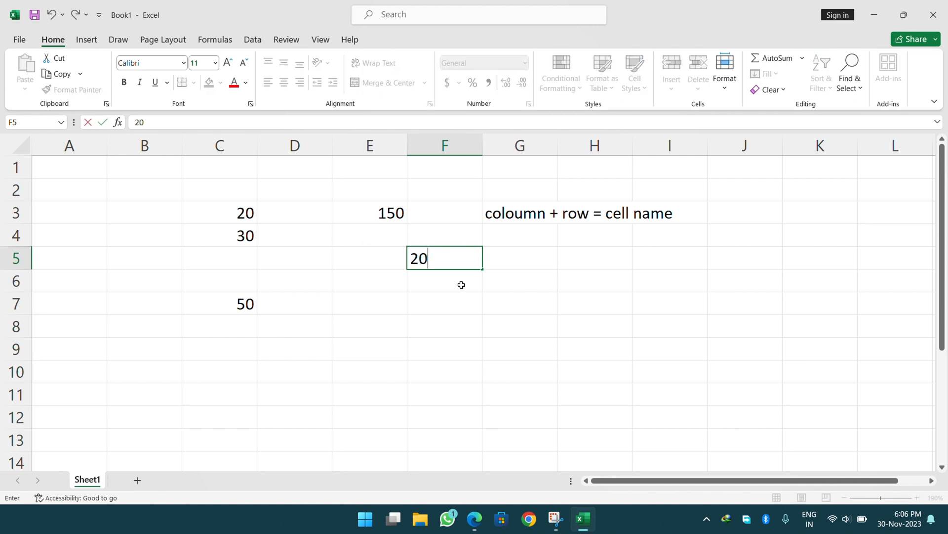
pyautogui.press('Return')
pyautogui.write('20')
pyautogui.press('Return')
pyautogui.write('20')
pyautogui.press('Return')
pyautogui.write('30')
pyautogui.press('Return')
pyautogui.write('30')
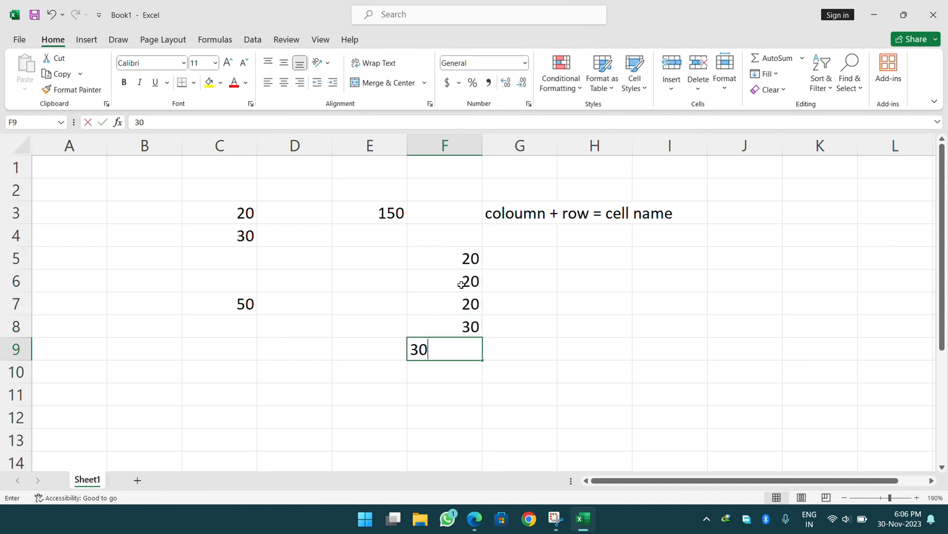
pyautogui.press('Return')
pyautogui.write('60')
pyautogui.press('Return')
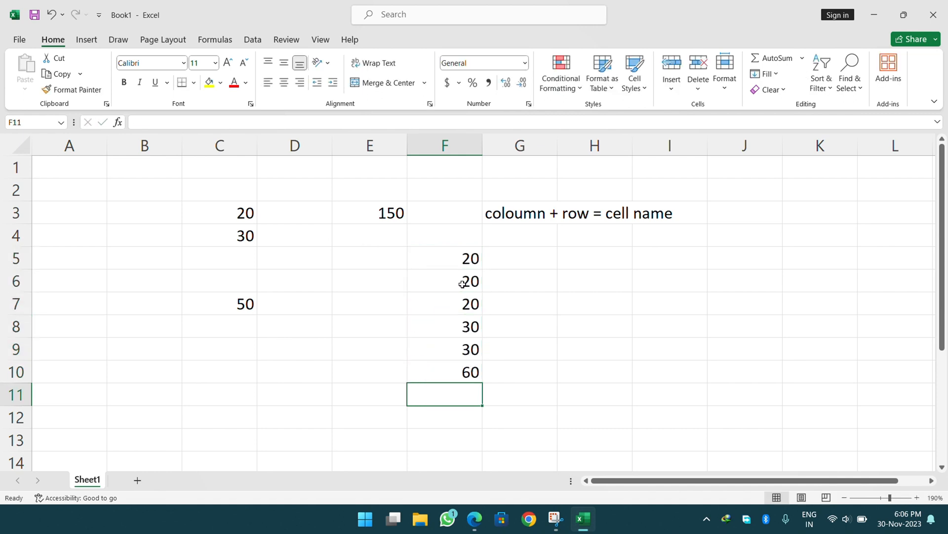
pyautogui.write('=')
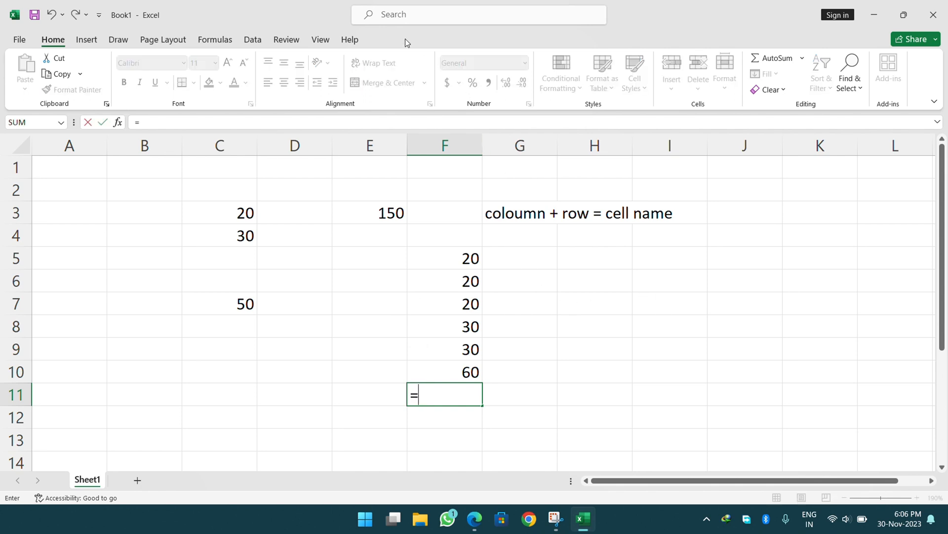
# Start a SUM formula in F11 that adds cells F5, F6 and F7.
pyautogui.click(408, 22)
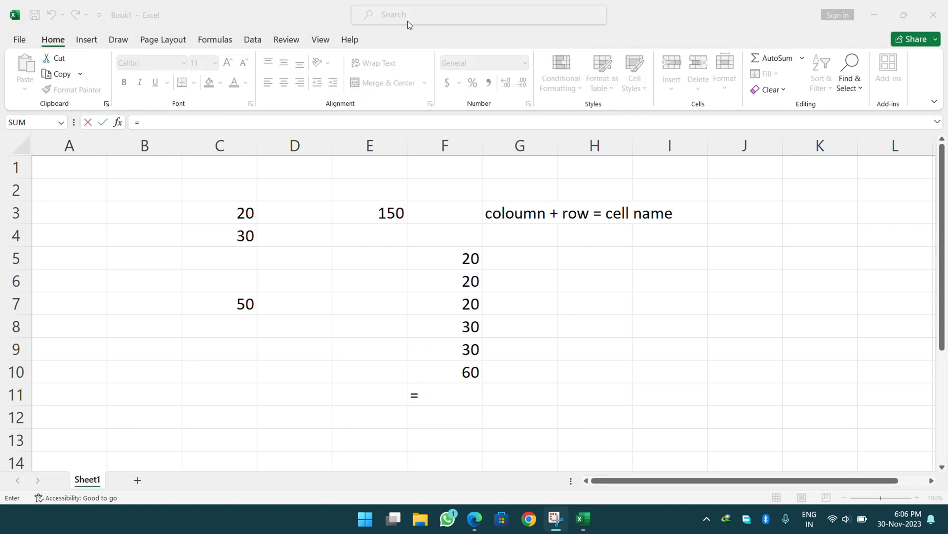
pyautogui.click(443, 394)
pyautogui.write('sum')
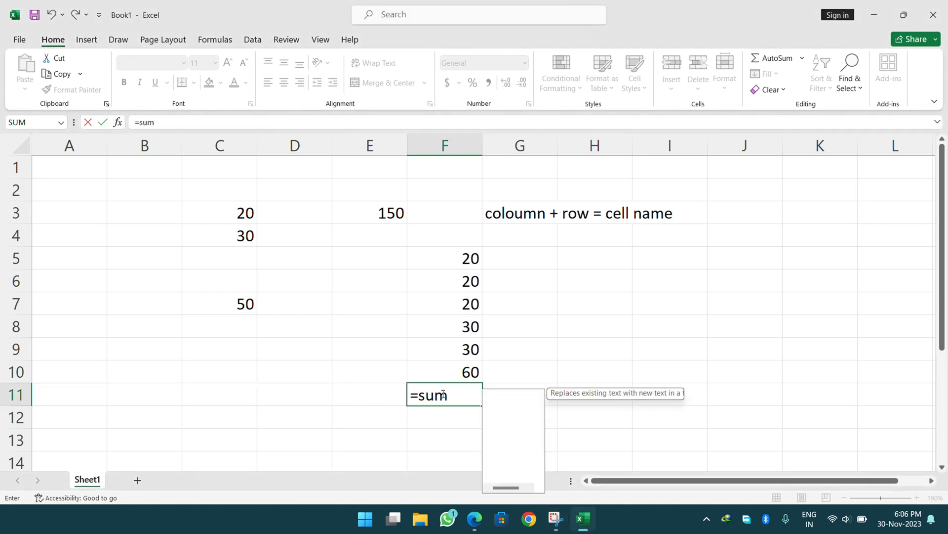
pyautogui.write('(')
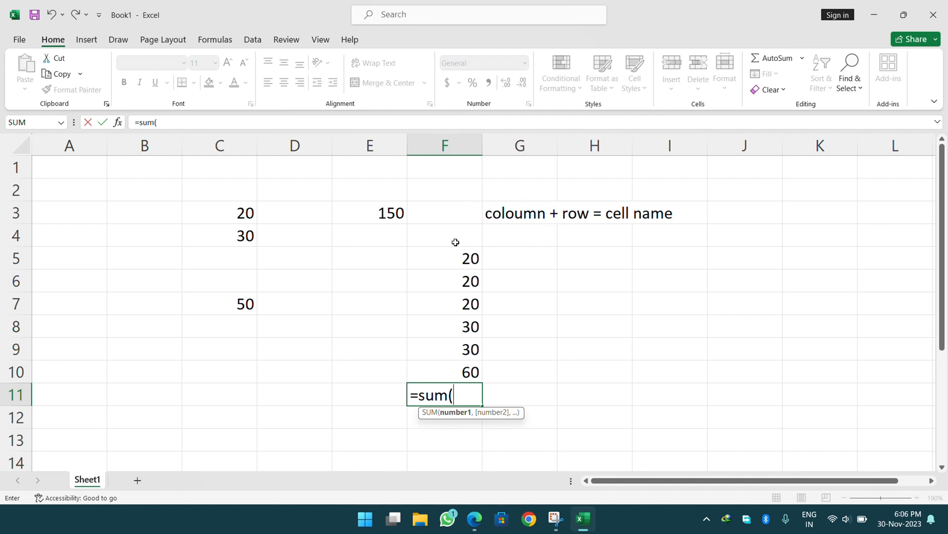
pyautogui.write('f')
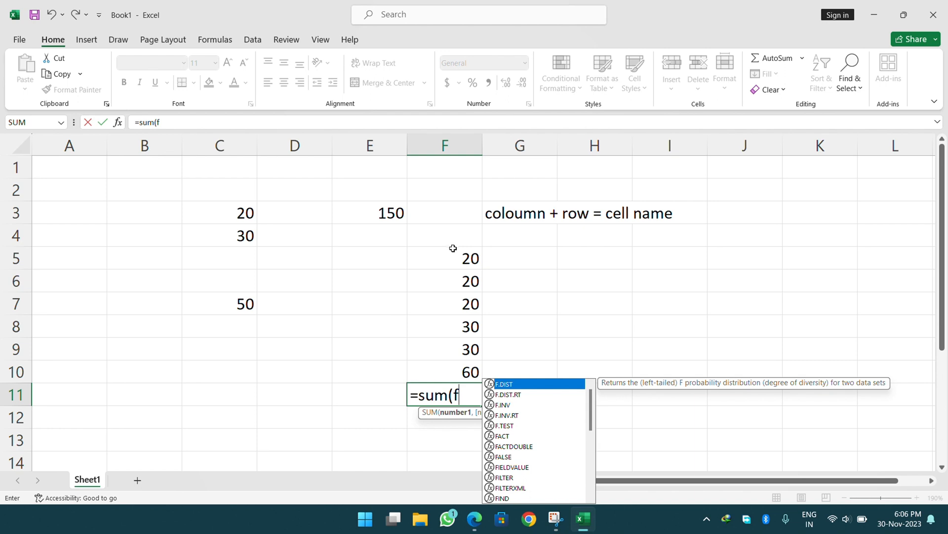
pyautogui.write('5')
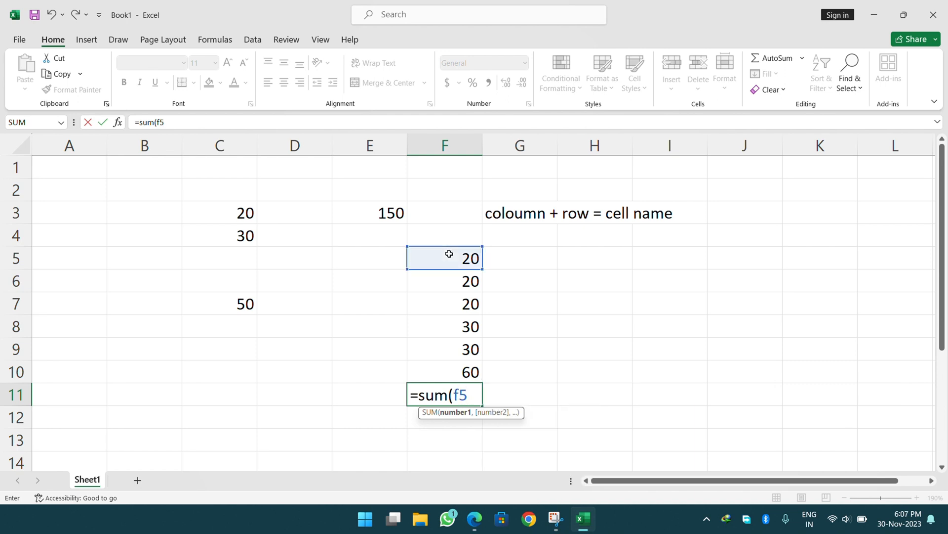
pyautogui.press('BackSpace')
pyautogui.press('BackSpace')
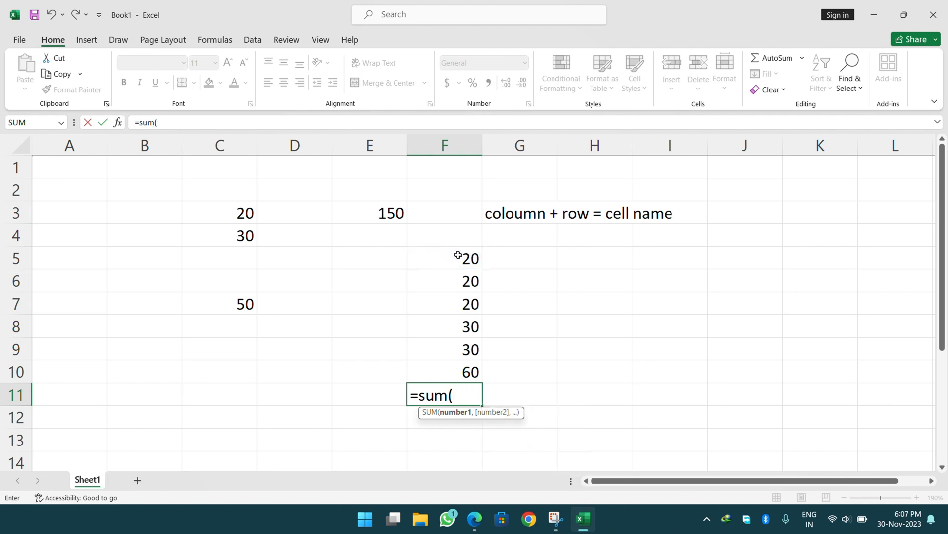
pyautogui.click(464, 394)
pyautogui.click(463, 263)
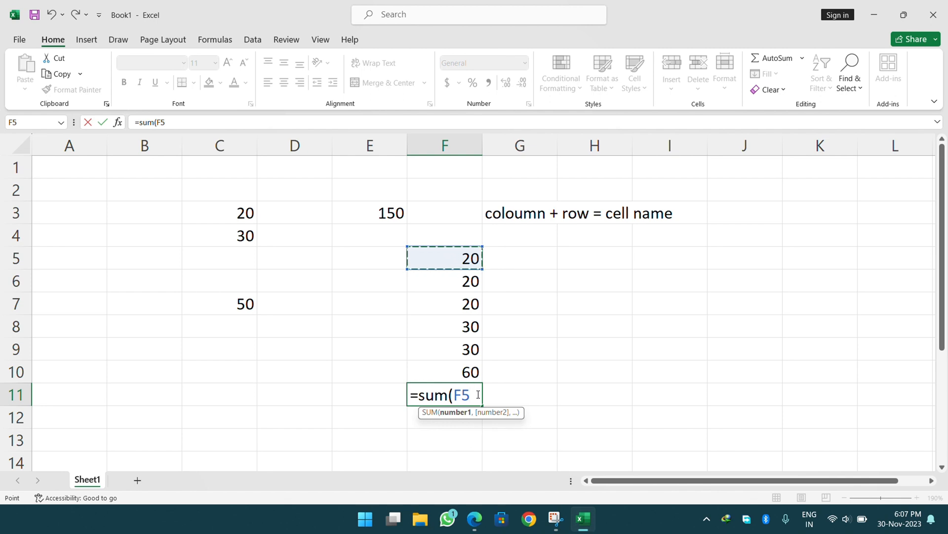
pyautogui.write('+')
pyautogui.click(452, 286)
pyautogui.write('+')
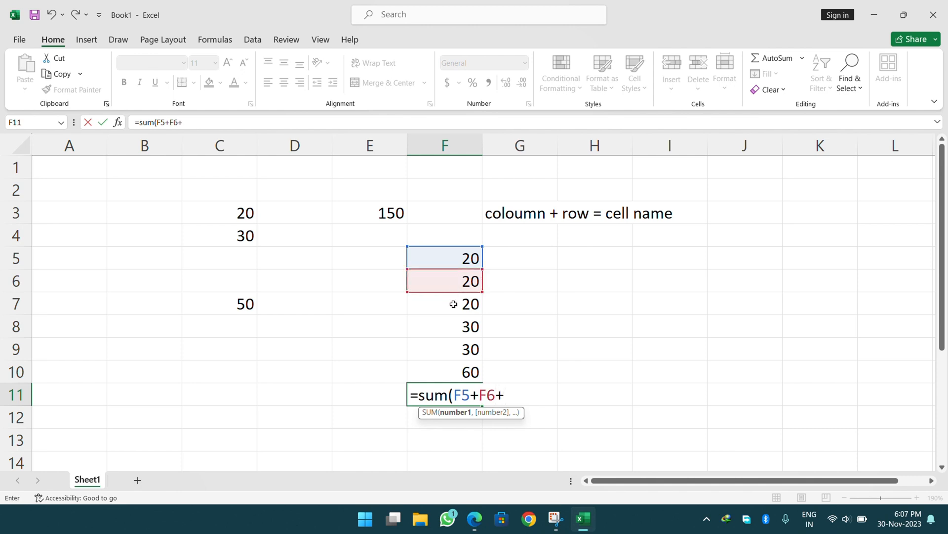
pyautogui.click(453, 304)
# Add F8, F9 and F10 to the F11 SUM, commit the 180 total, then delete it.
pyautogui.write('+')
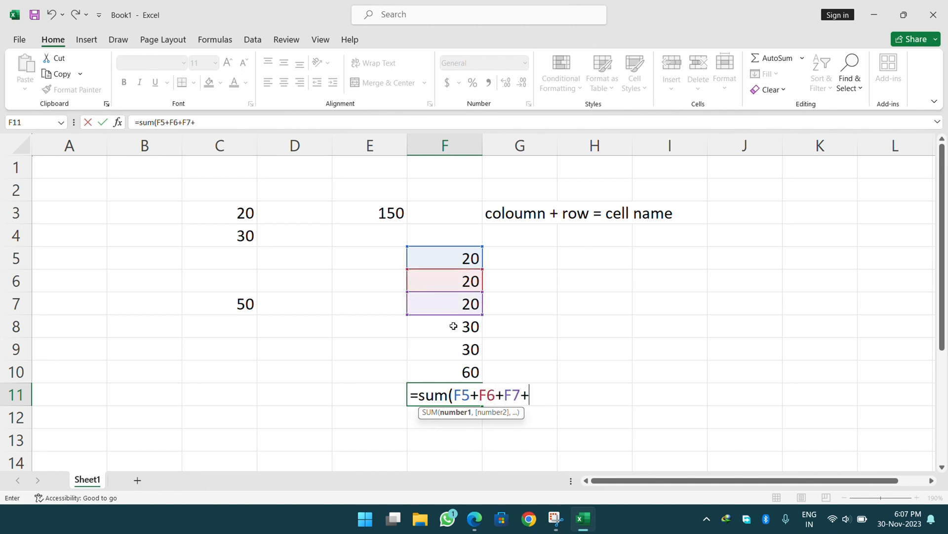
pyautogui.click(453, 326)
pyautogui.write('+')
pyautogui.click(449, 349)
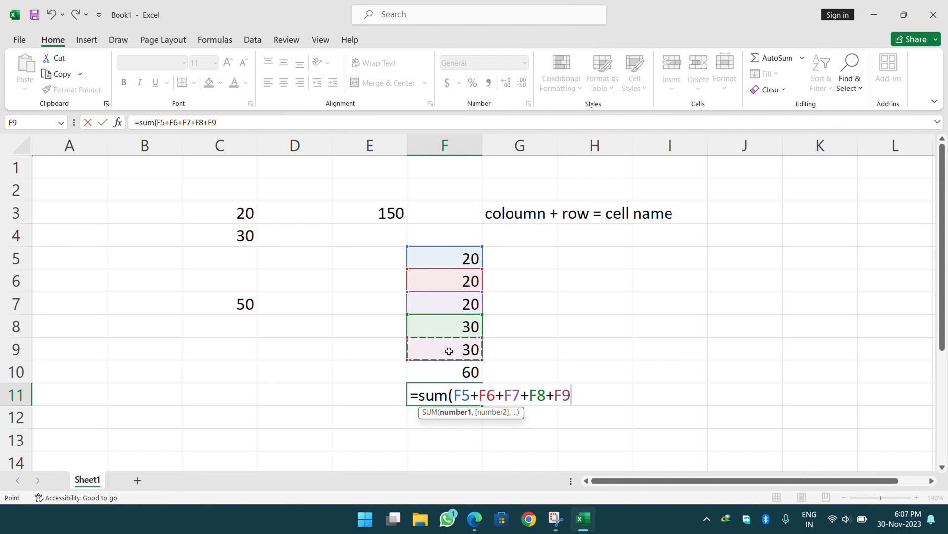
pyautogui.write('+')
pyautogui.click(449, 372)
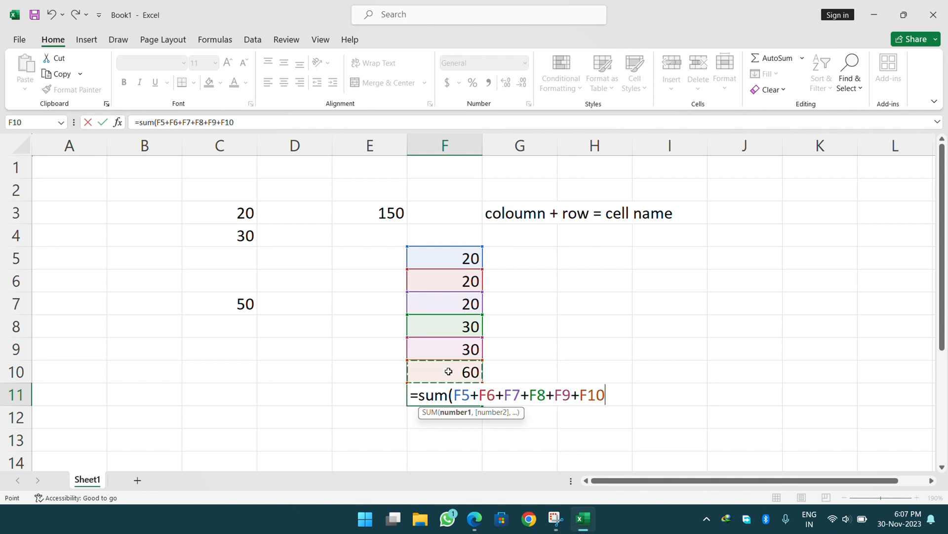
pyautogui.write(')')
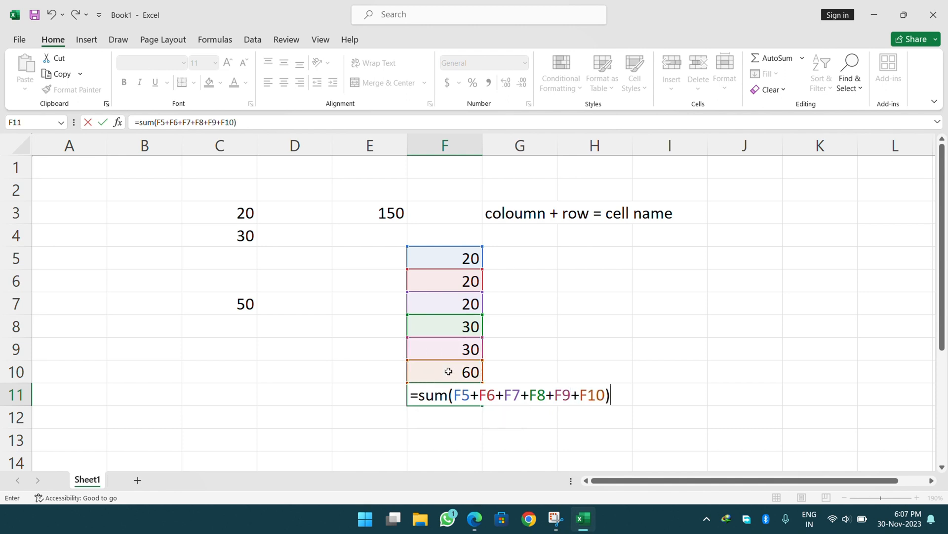
pyautogui.press('Return')
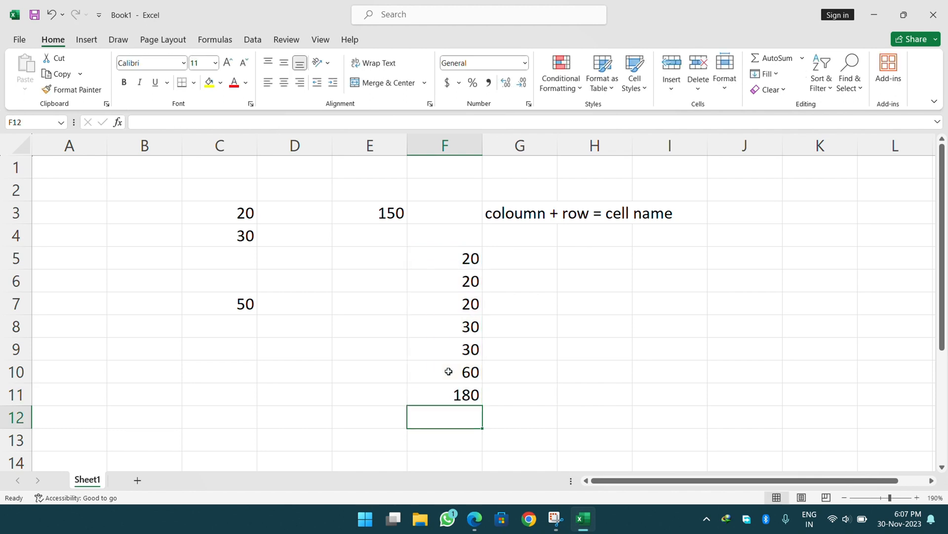
pyautogui.press('Up')
pyautogui.press('Delete')
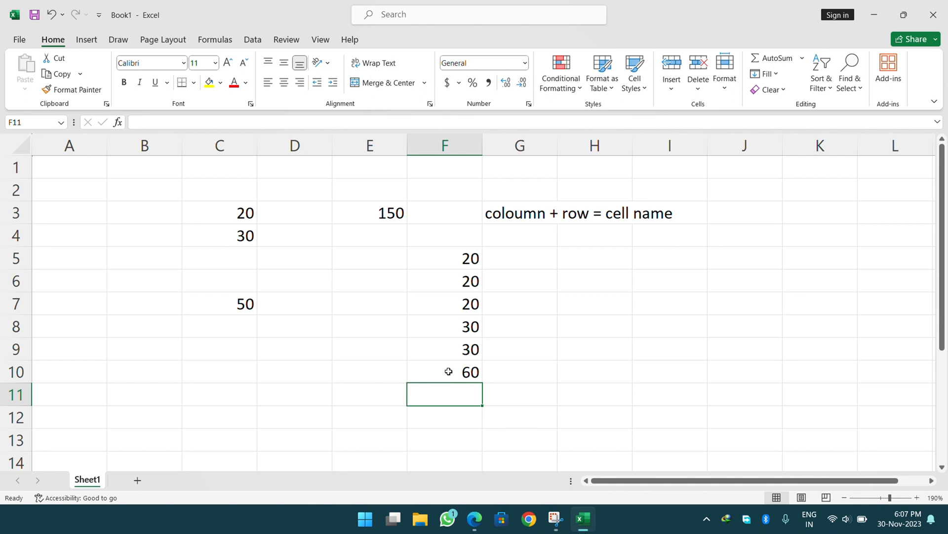
# Enter =SUM(F5:F10) in I12 so it shows the range total 180.
pyautogui.press('Down')
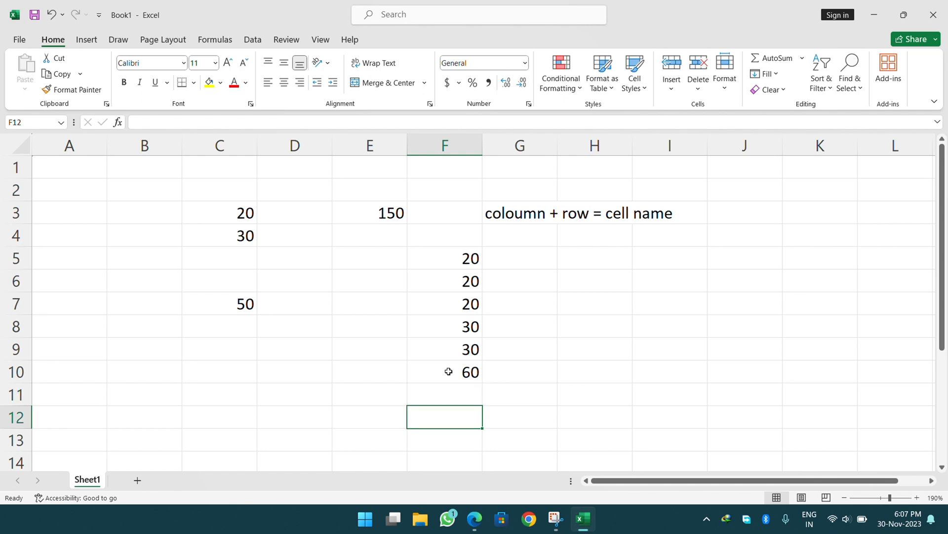
pyautogui.press('Right')
pyautogui.press('Right')
pyautogui.press('Right')
pyautogui.write('=')
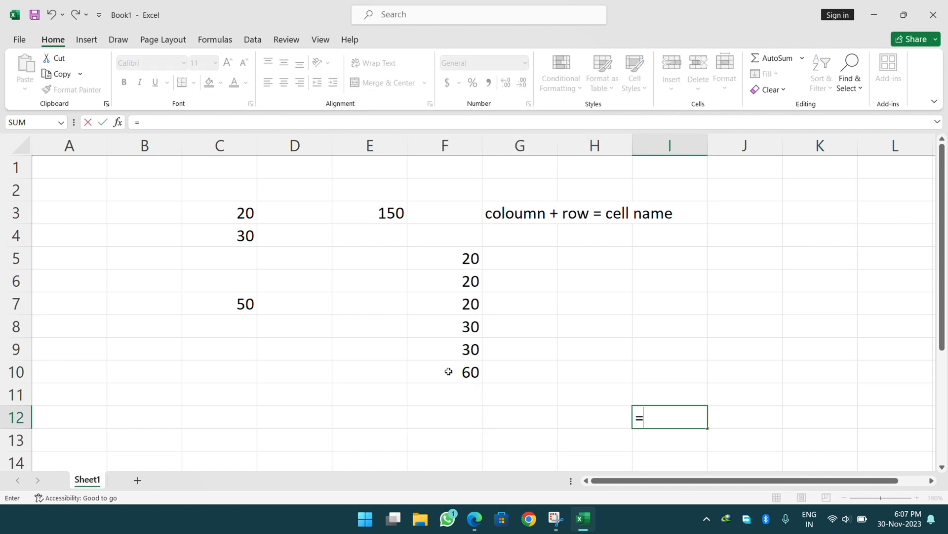
pyautogui.write('sum(')
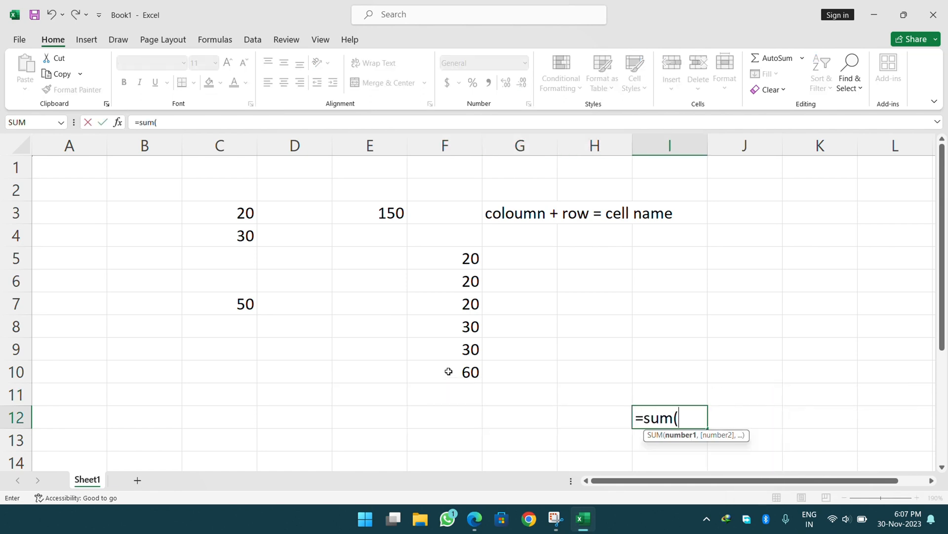
pyautogui.click(419, 257)
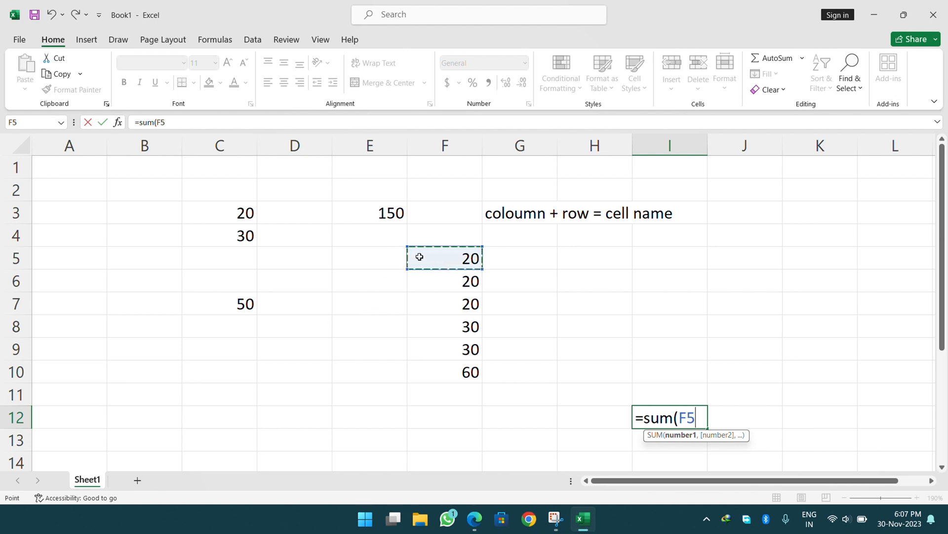
pyautogui.press('F8')
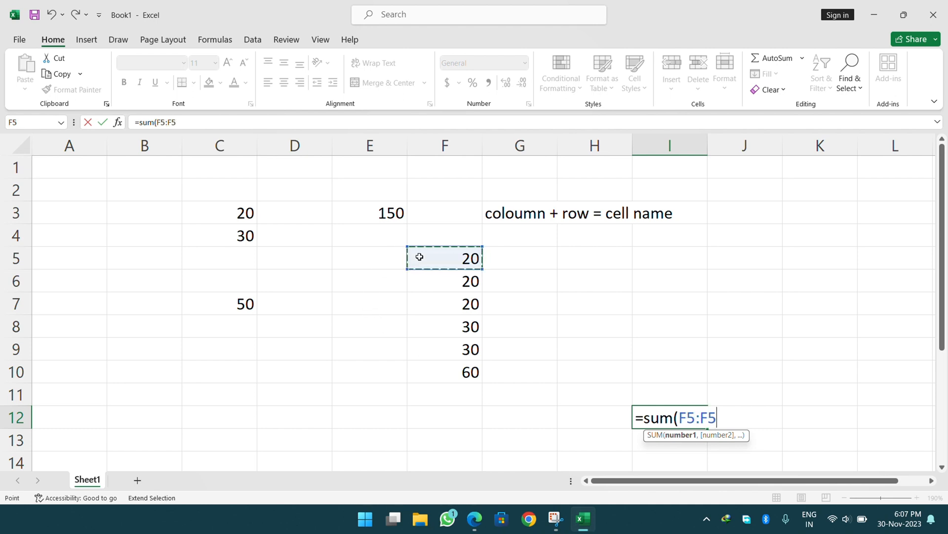
pyautogui.press('BackSpace')
pyautogui.press('BackSpace')
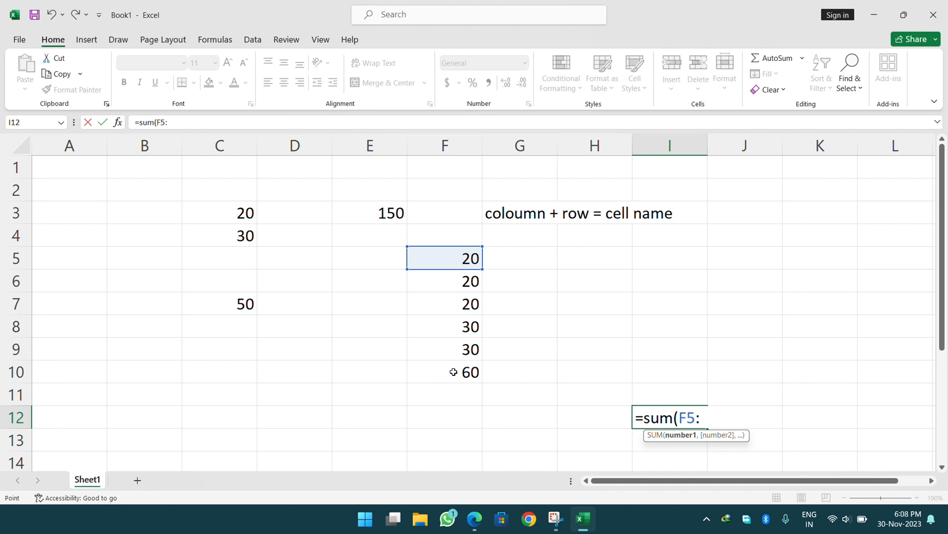
pyautogui.click(453, 371)
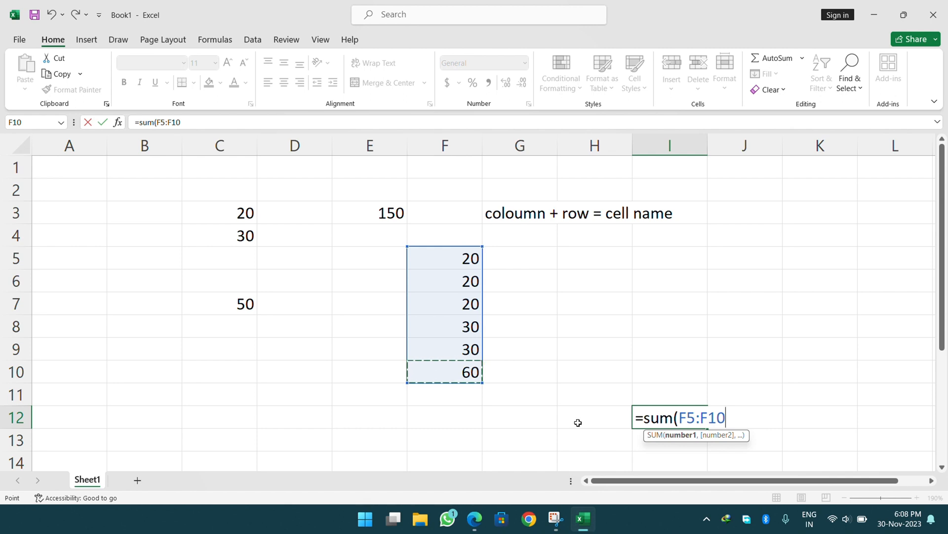
pyautogui.click(697, 418)
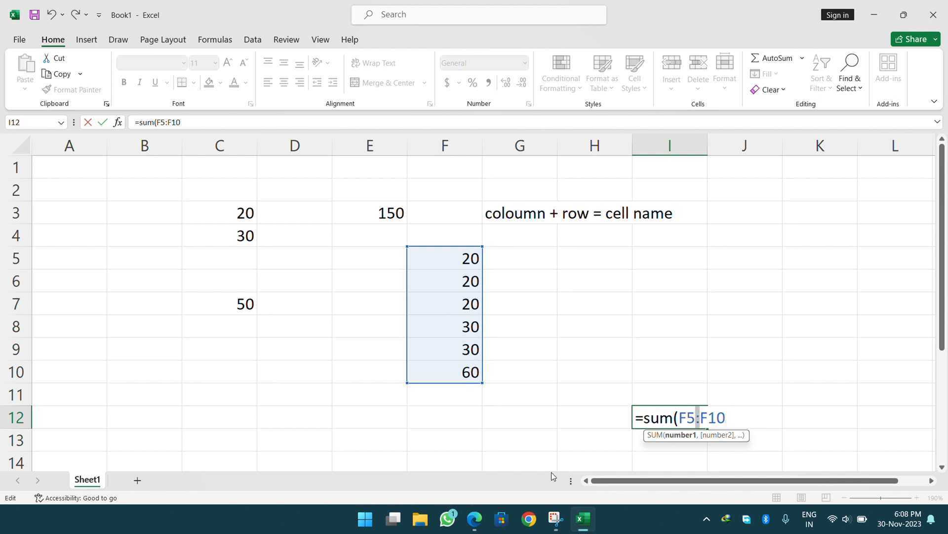
pyautogui.click(736, 420)
pyautogui.write(')')
pyautogui.press('Return')
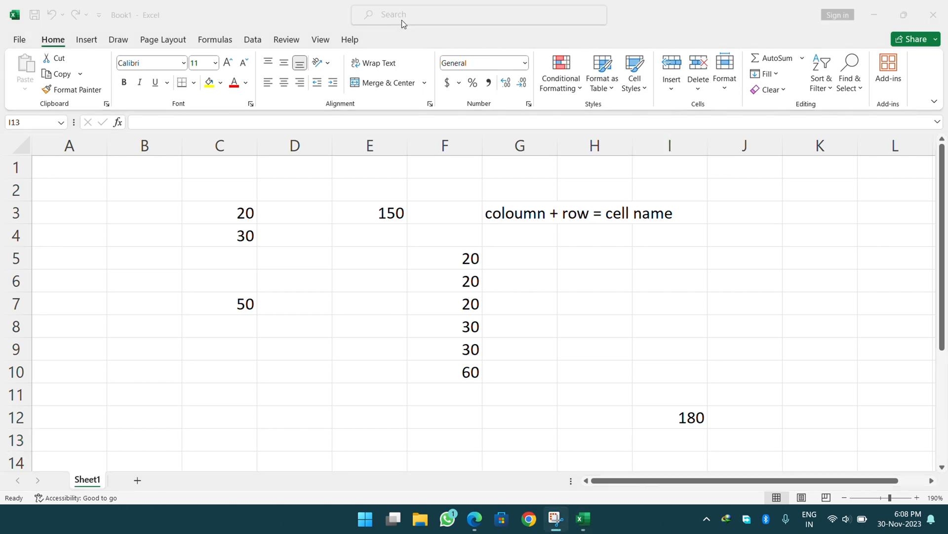
# Check the formulas behind the 180 in I12 and the 50 in C7.
pyautogui.click(361, 282)
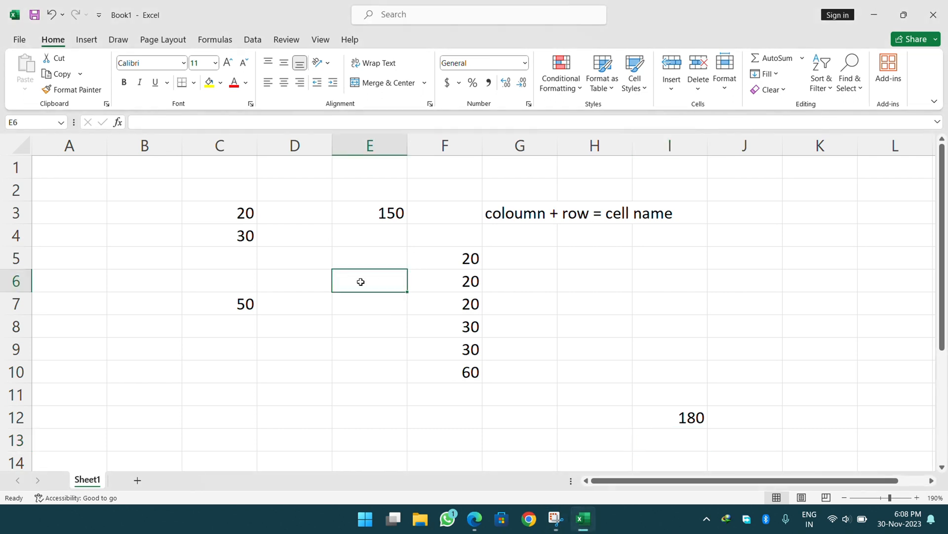
pyautogui.click(661, 414)
pyautogui.click(219, 301)
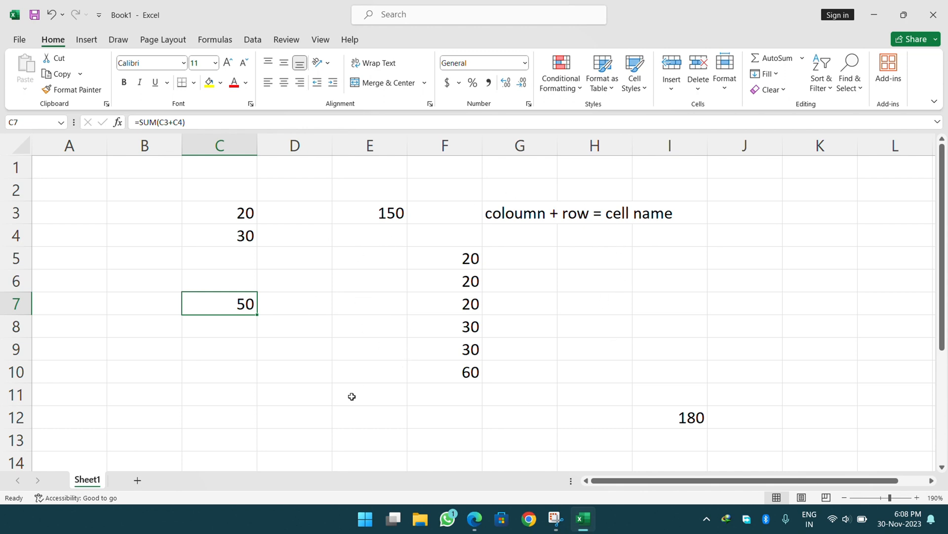
# Enter =(I12-C7) in D11 so it displays 130.
pyautogui.click(306, 398)
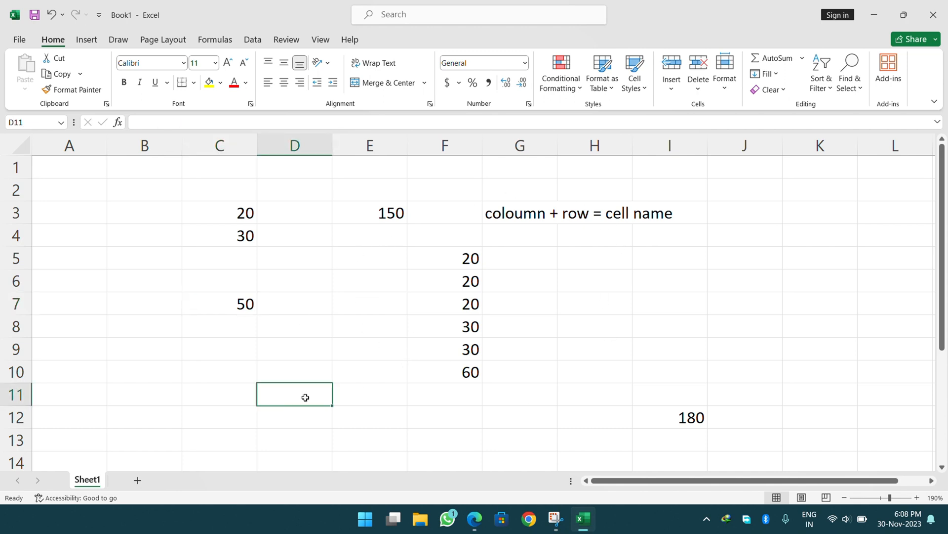
pyautogui.write('=(')
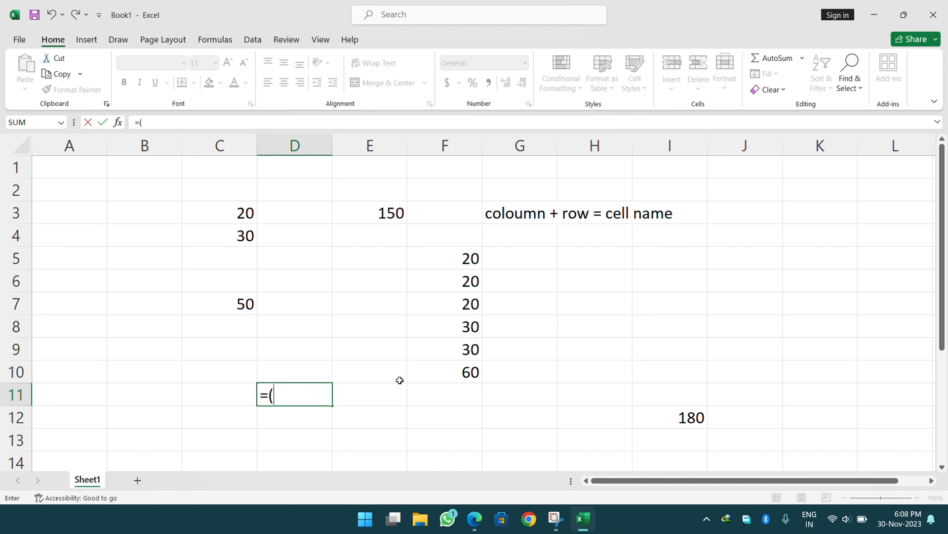
pyautogui.click(690, 416)
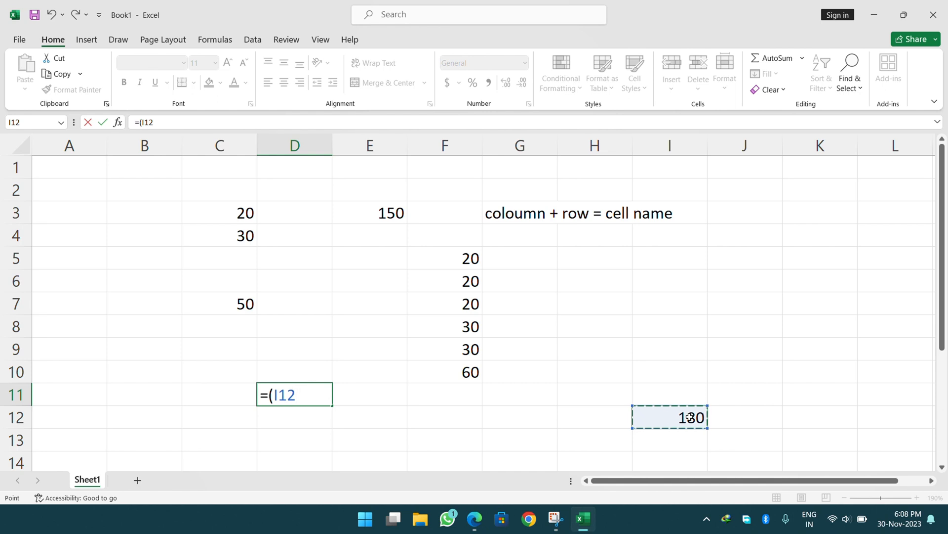
pyautogui.write('-')
pyautogui.click(250, 305)
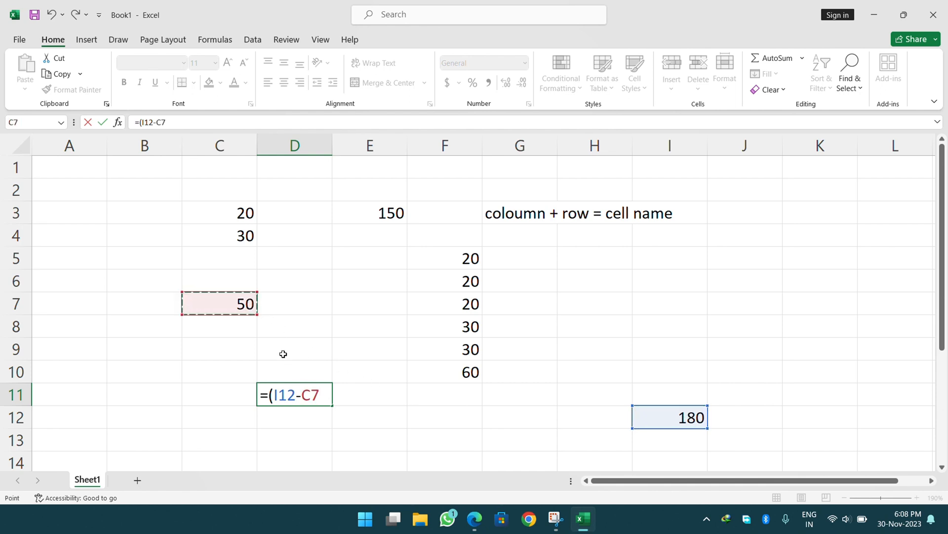
pyautogui.write(')')
pyautogui.press('Return')
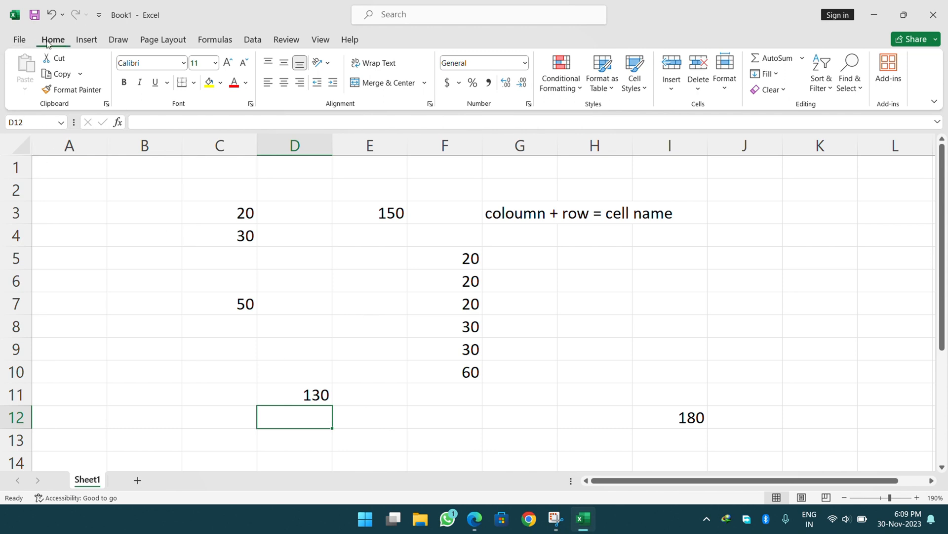
pyautogui.click(87, 41)
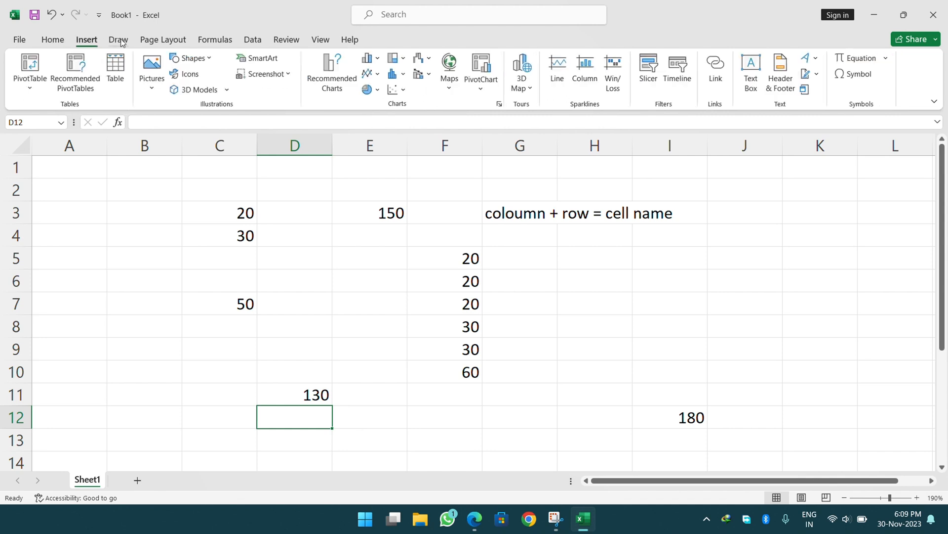
pyautogui.click(118, 40)
pyautogui.click(163, 40)
pyautogui.click(216, 41)
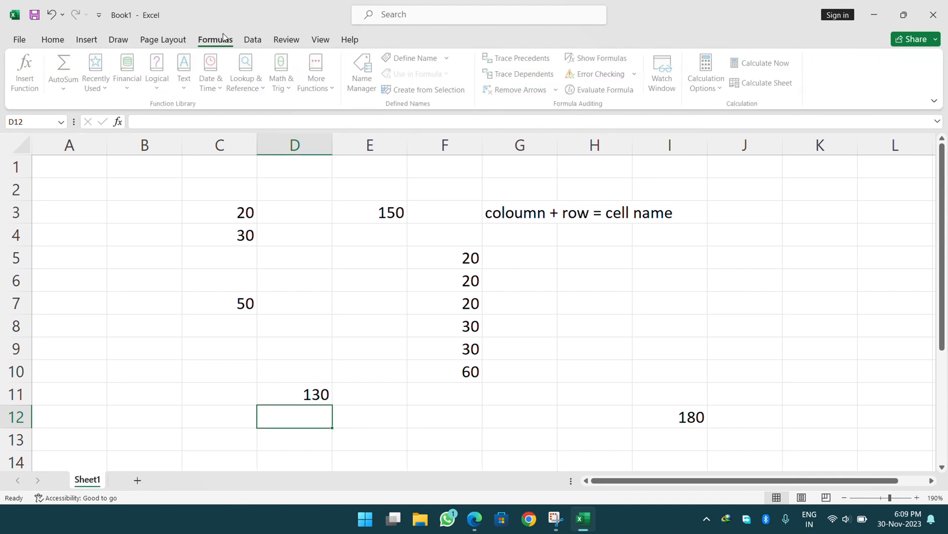
pyautogui.click(255, 41)
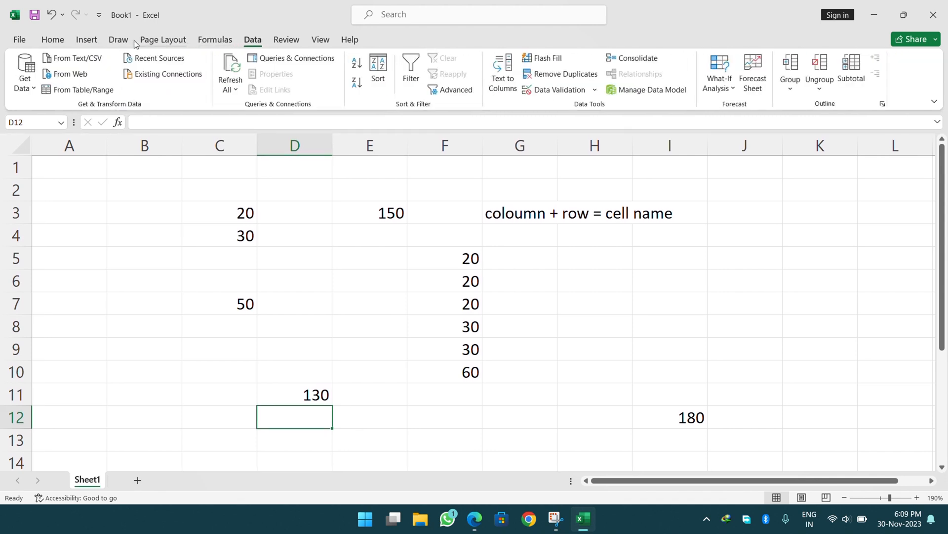
pyautogui.click(53, 41)
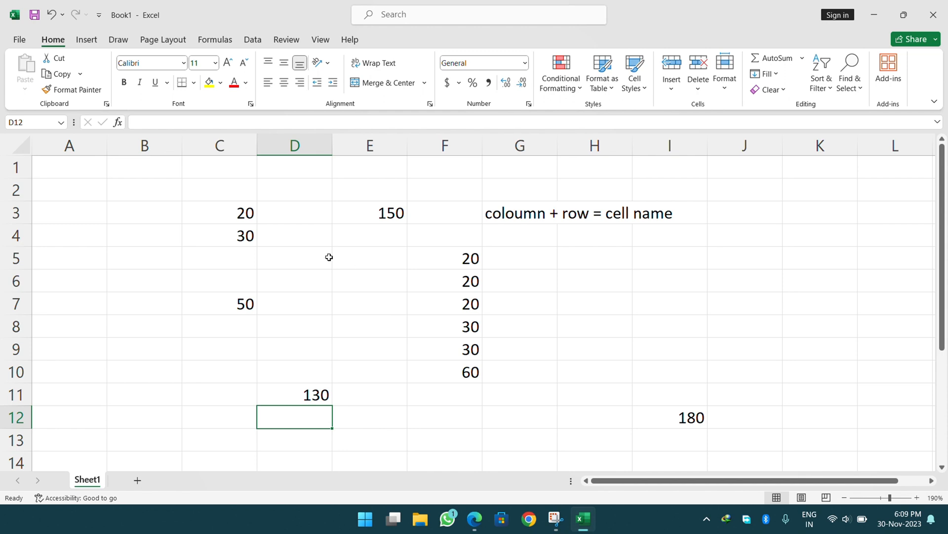
# Save the workbook to the Desktop under the name 'dell computer.xlsx'.
pyautogui.click(16, 43)
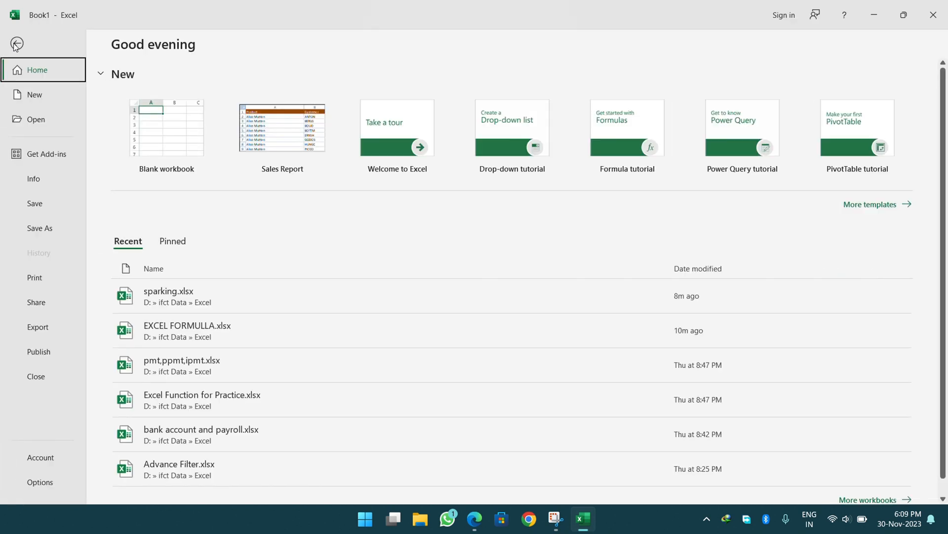
pyautogui.click(31, 205)
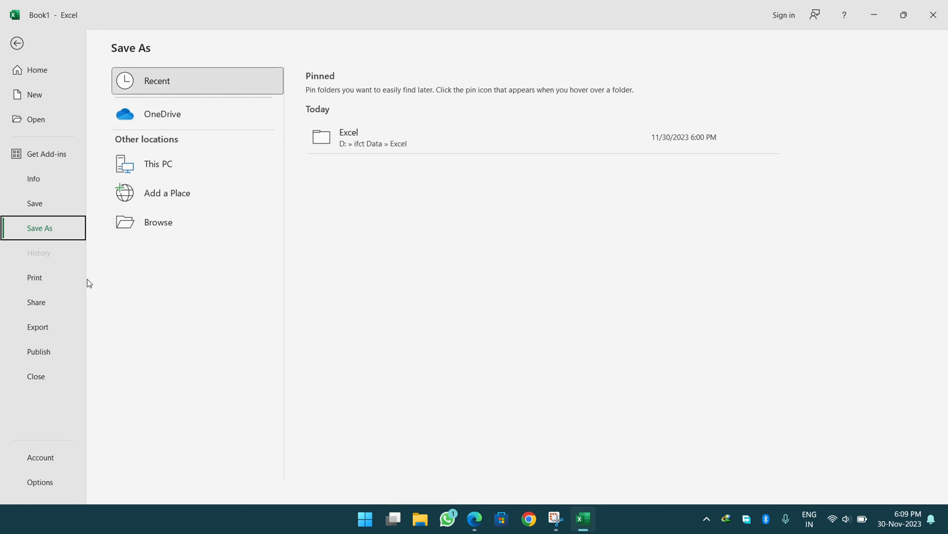
pyautogui.click(161, 228)
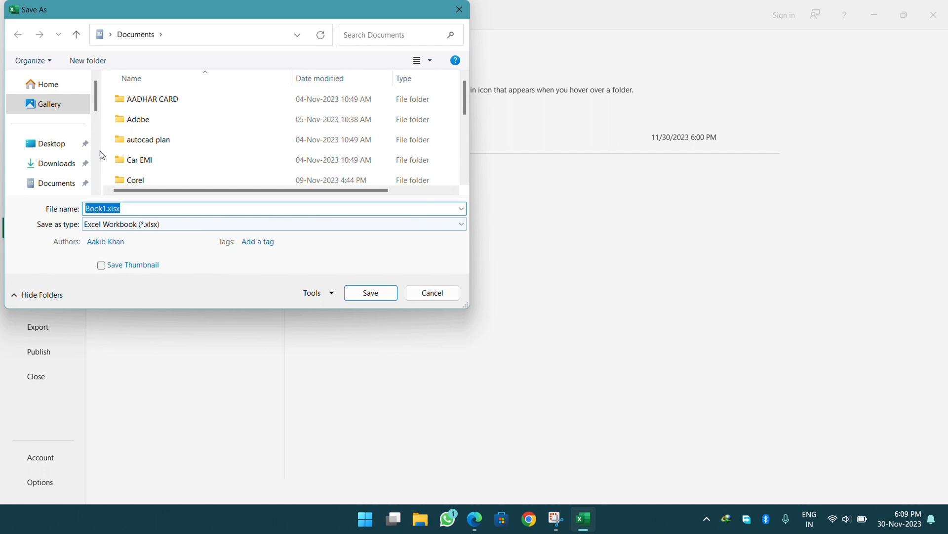
pyautogui.click(58, 146)
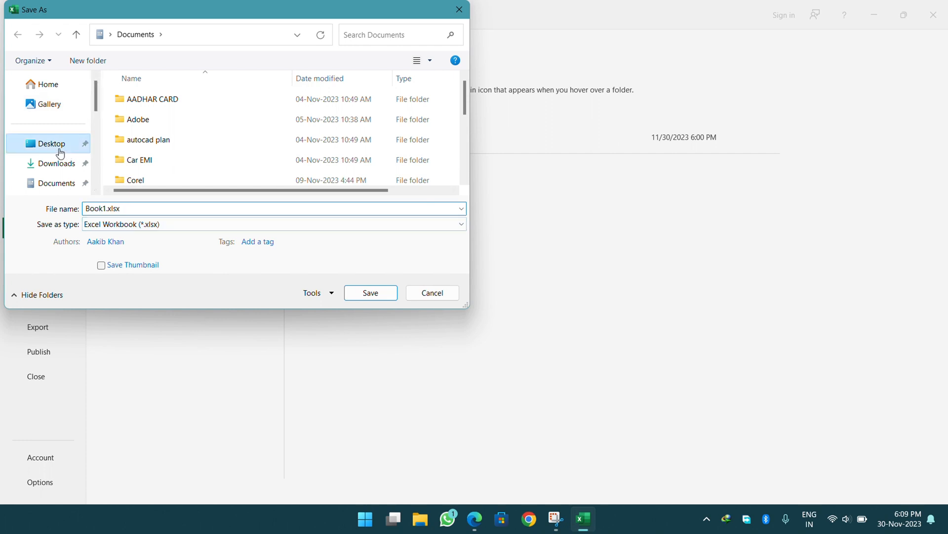
pyautogui.click(60, 183)
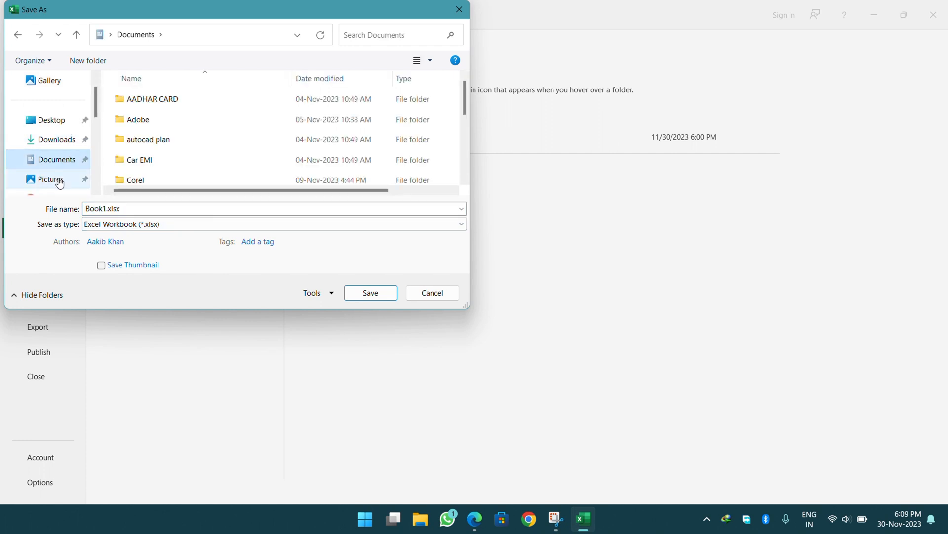
pyautogui.scroll(-3, 173, 117)
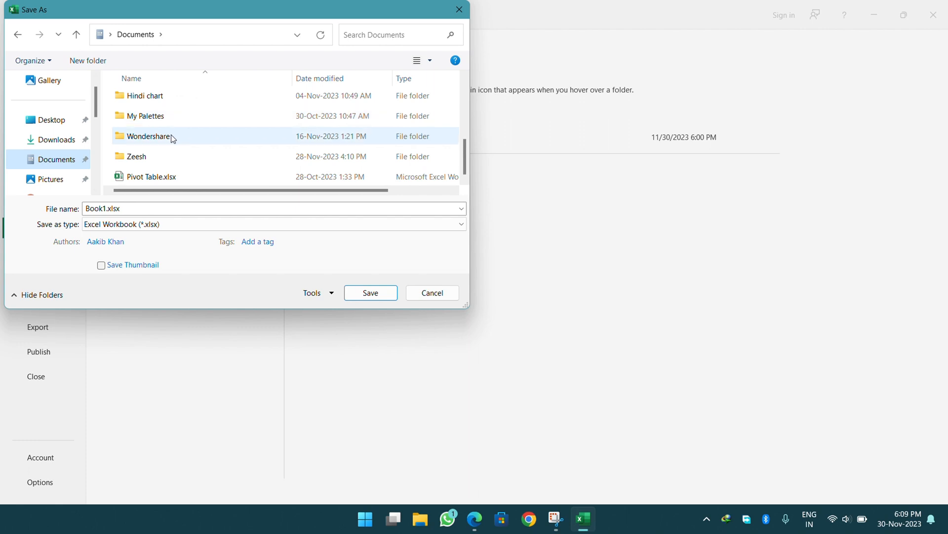
pyautogui.scroll(3, 163, 143)
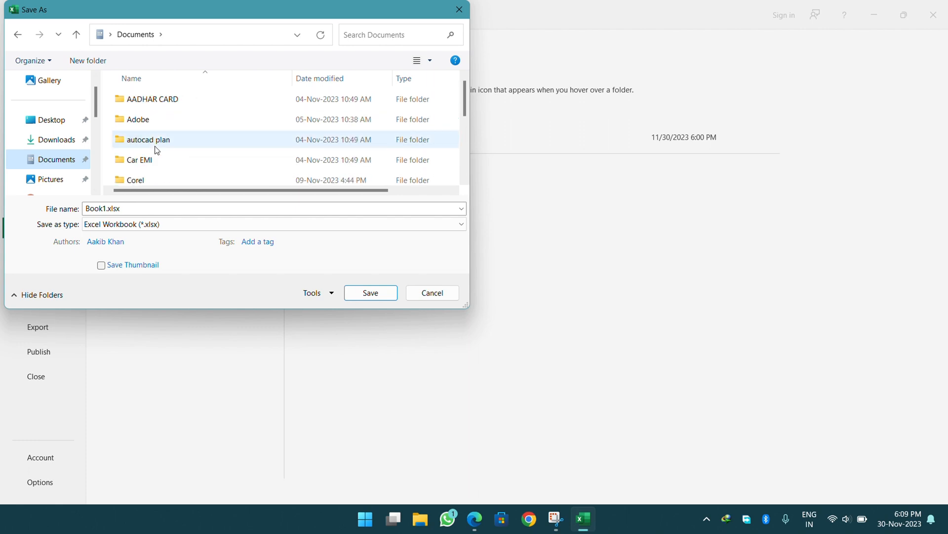
pyautogui.click(65, 123)
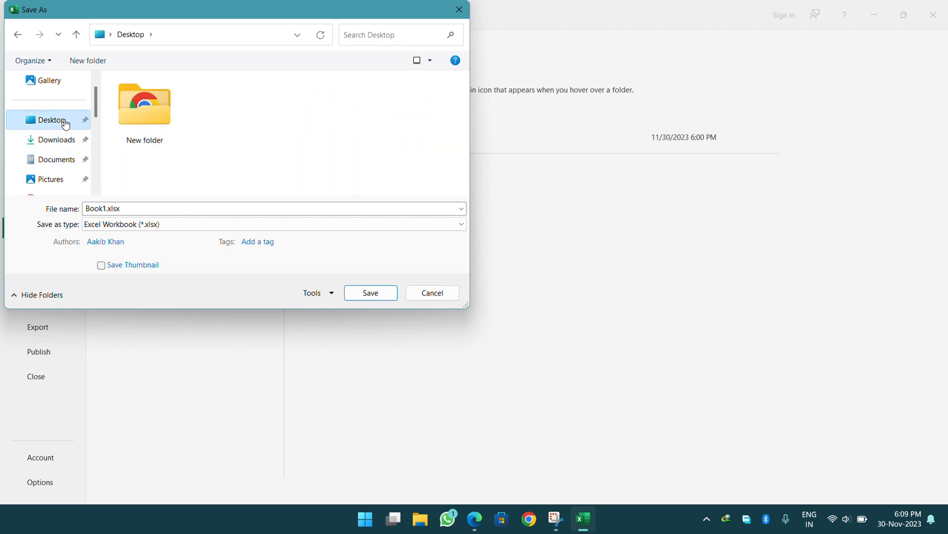
pyautogui.click(101, 205)
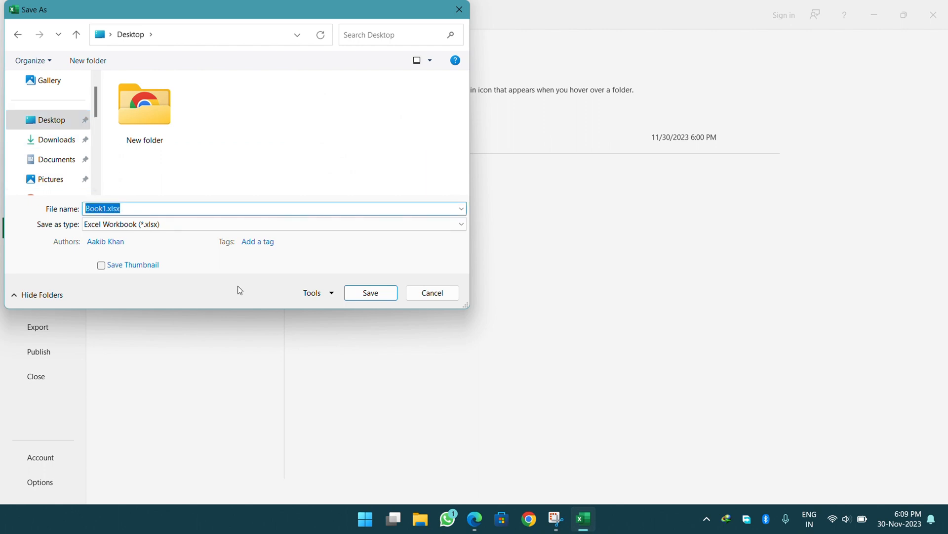
pyautogui.write('dell computer')
pyautogui.click(350, 292)
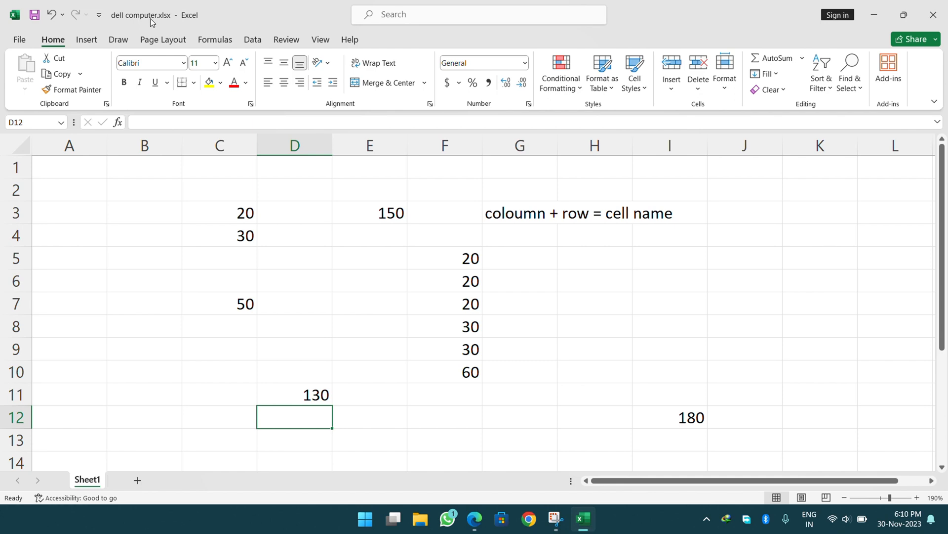
pyautogui.click(934, 15)
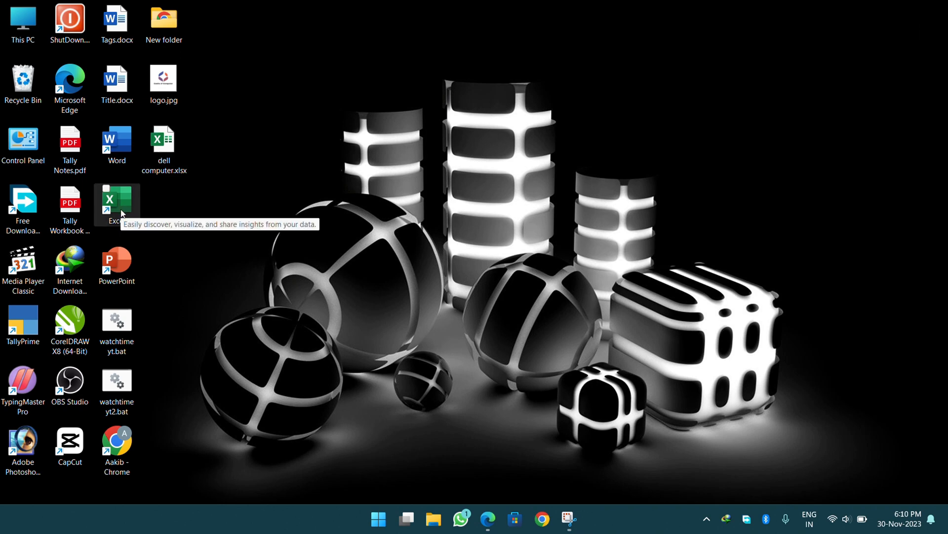
pyautogui.doubleClick(162, 148)
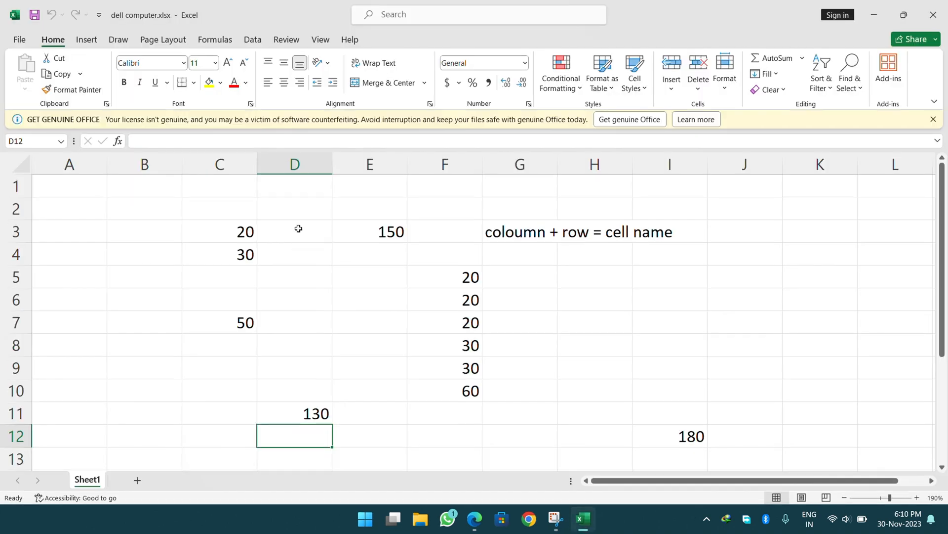
pyautogui.click(934, 119)
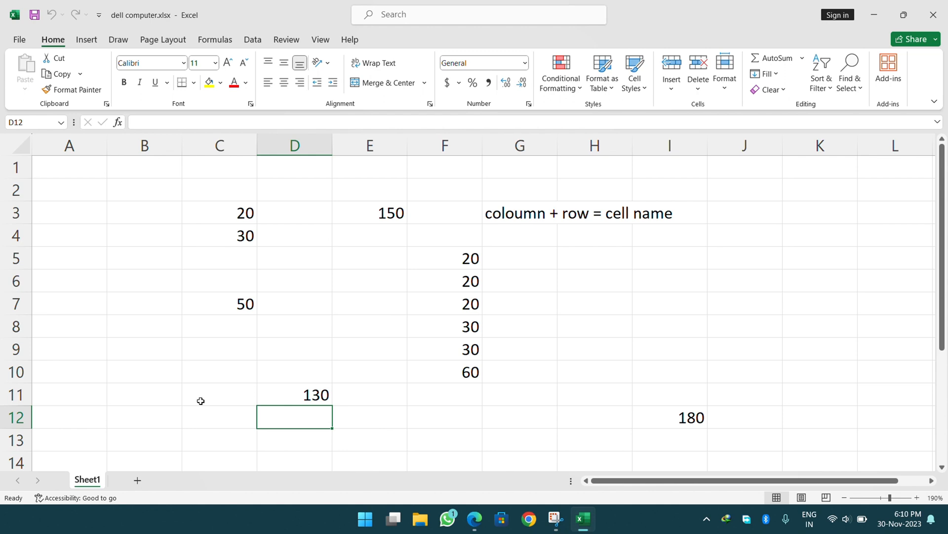
# Insert two blank worksheets, move Sheet1 to the front, and view the empty Sheet2.
pyautogui.hotkey('shift', 'F11')
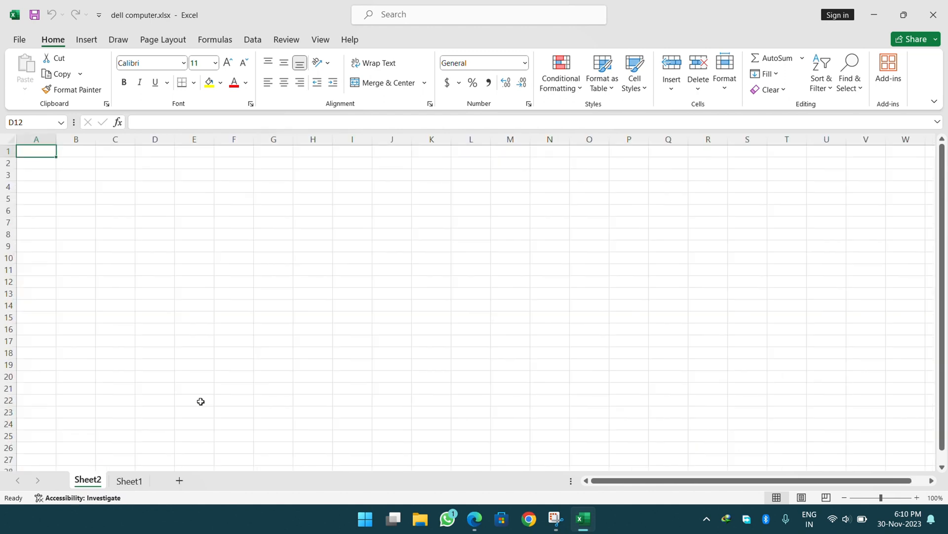
pyautogui.click(129, 481)
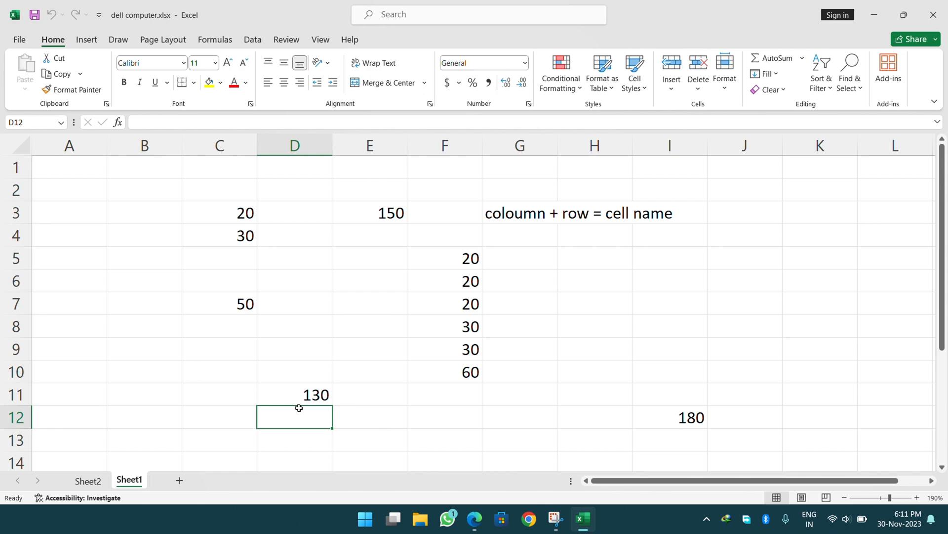
pyautogui.hotkey('shift', 'F11')
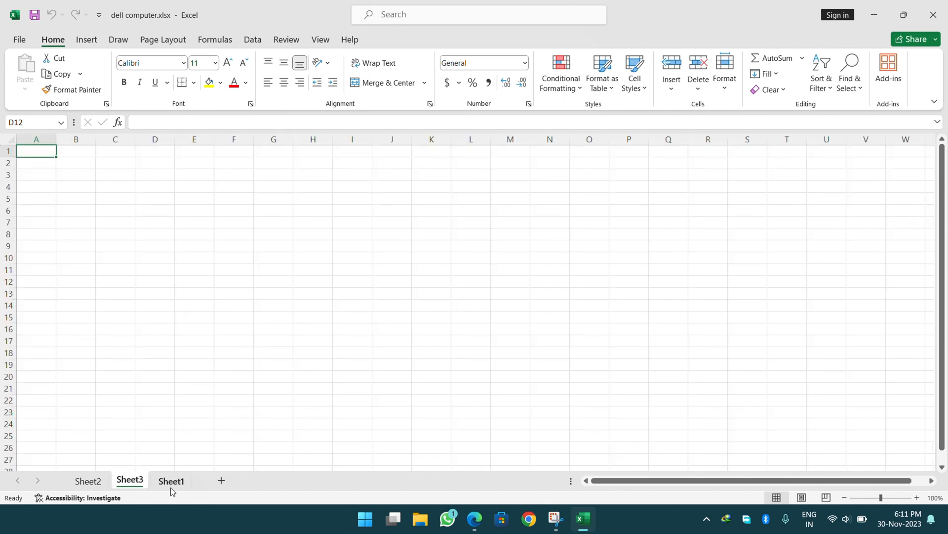
pyautogui.moveTo(179, 484)
pyautogui.mouseDown()
pyautogui.moveTo(127, 435)
pyautogui.moveTo(97, 449)
pyautogui.moveTo(69, 482)
pyautogui.mouseUp()
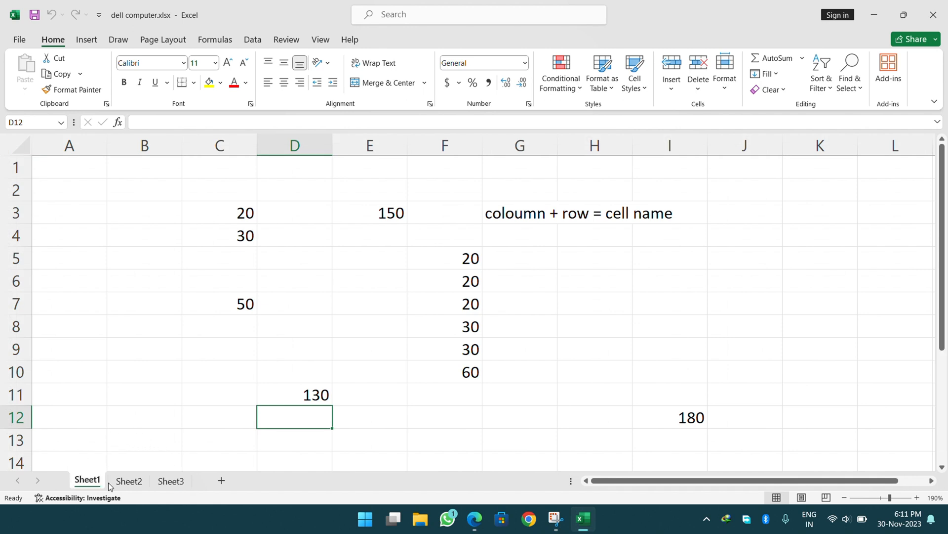
pyautogui.click(137, 483)
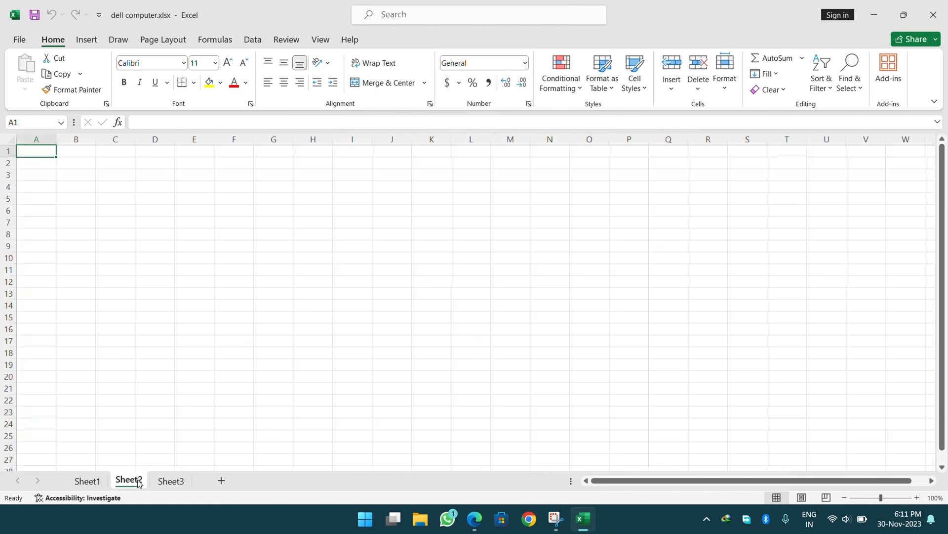
pyautogui.click(162, 481)
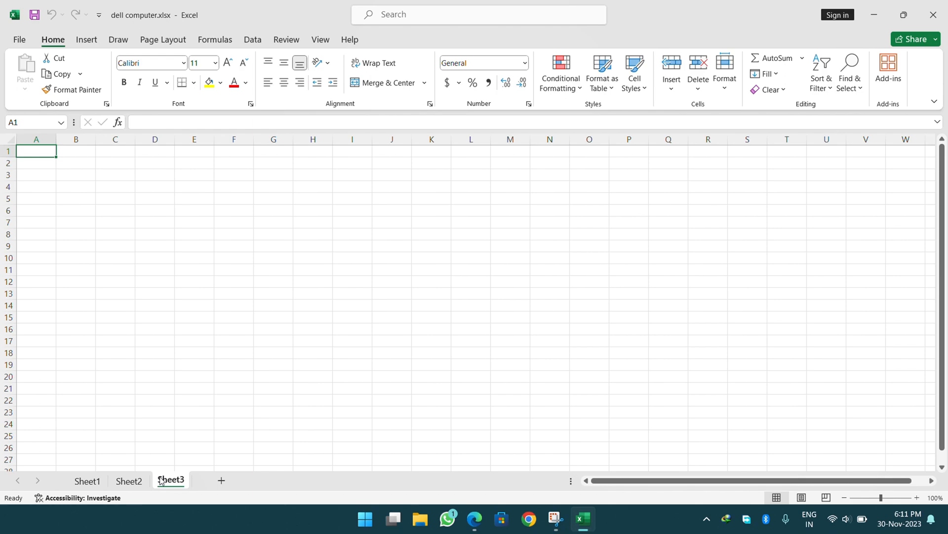
pyautogui.click(126, 486)
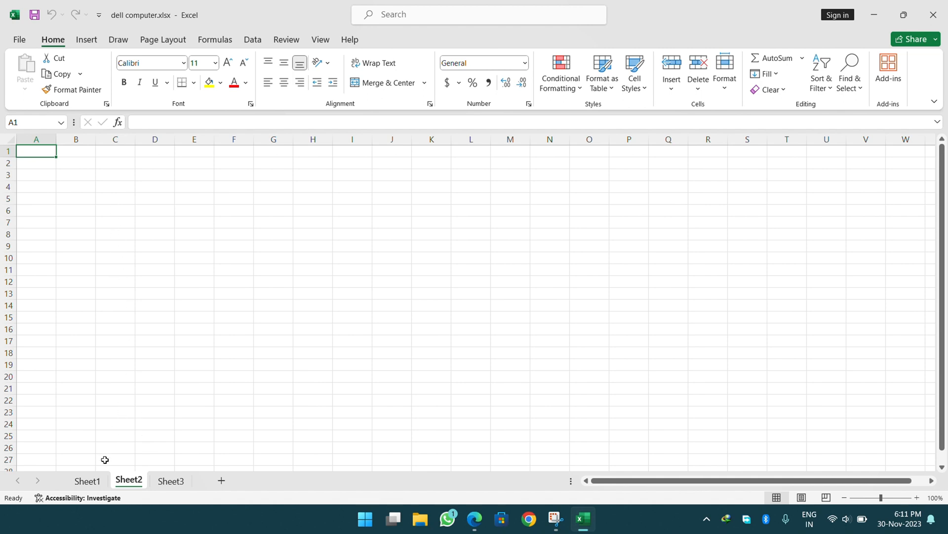
# Copy the values 20, 20, 20, 30, 30, 60 in Sheet1's F5:F10.
pyautogui.click(92, 479)
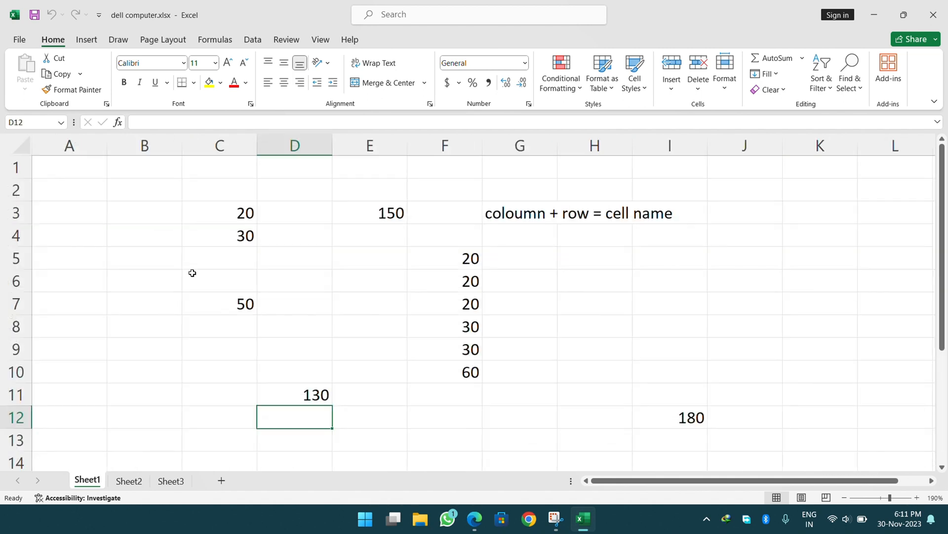
pyautogui.moveTo(469, 258); pyautogui.dragTo(440, 368)
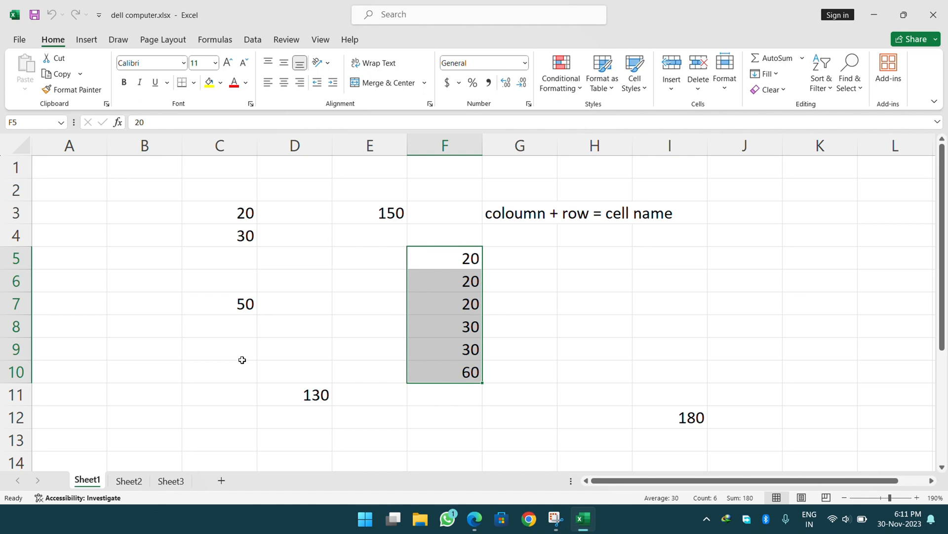
pyautogui.click(278, 302)
pyautogui.click(426, 259)
pyautogui.moveTo(426, 259); pyautogui.dragTo(427, 377)
pyautogui.hotkey('ctrl', 'c')
pyautogui.click(408, 20)
pyautogui.click(60, 75)
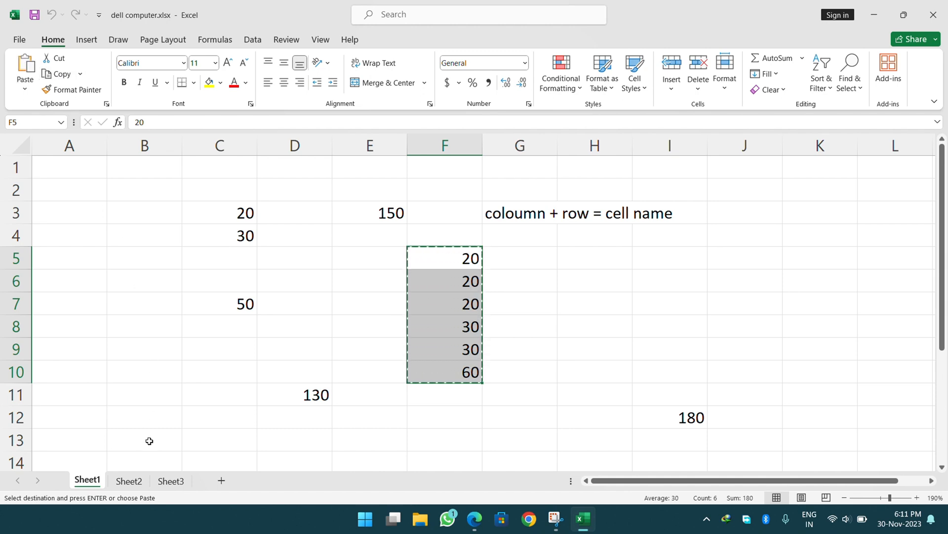
pyautogui.click(130, 480)
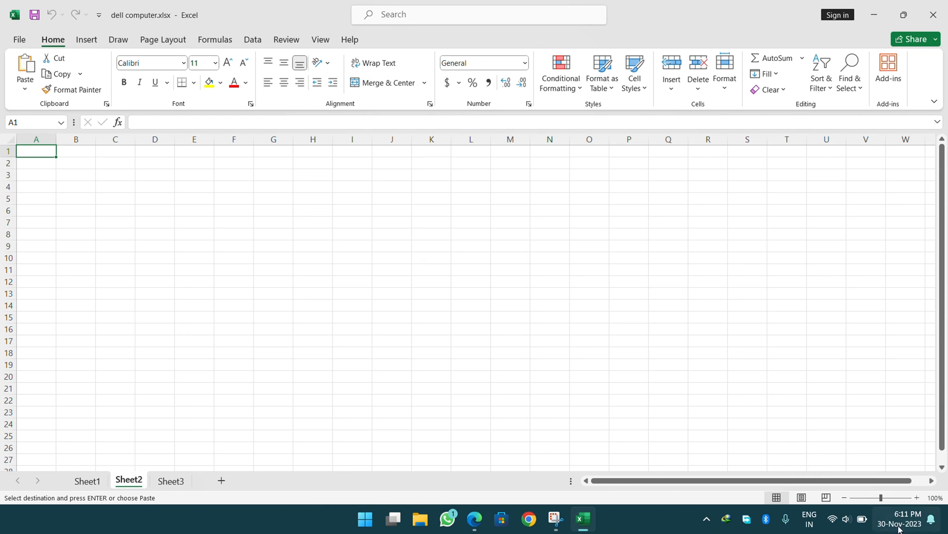
pyautogui.click(917, 497)
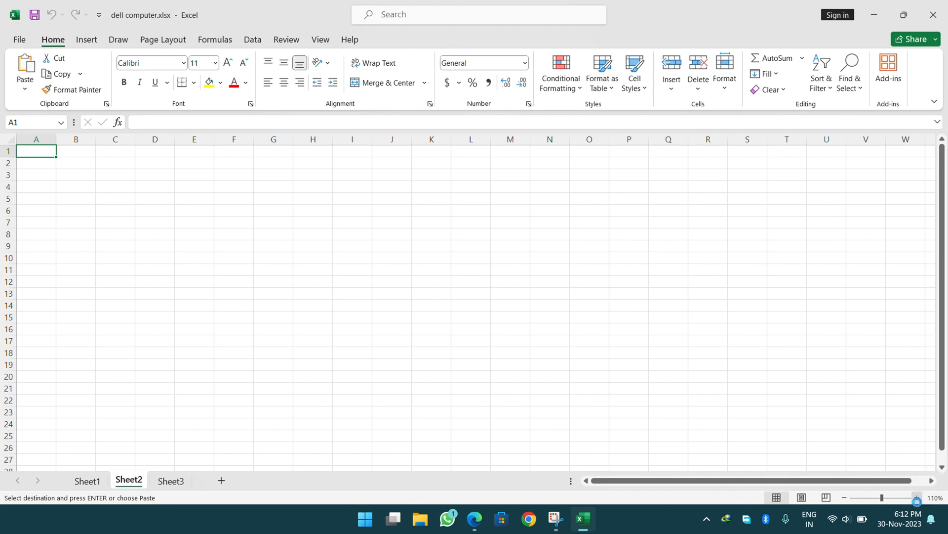
pyautogui.click(917, 497)
pyautogui.click(918, 498)
pyautogui.click(918, 497)
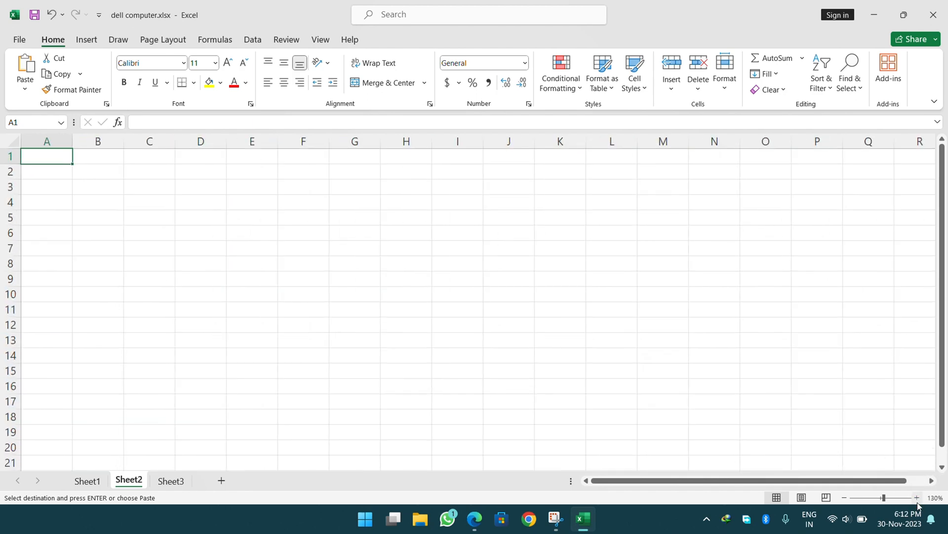
pyautogui.click(918, 497)
pyautogui.click(917, 497)
pyautogui.click(917, 498)
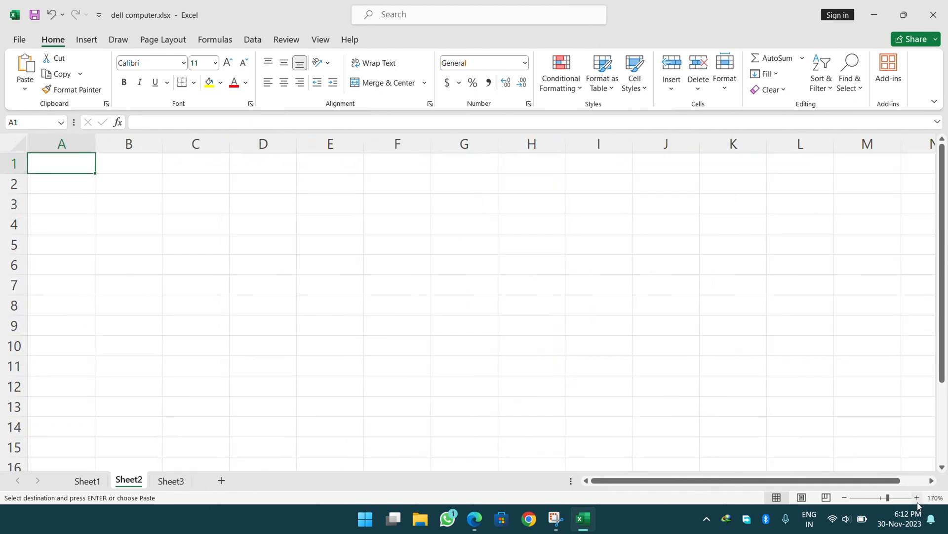
pyautogui.click(917, 498)
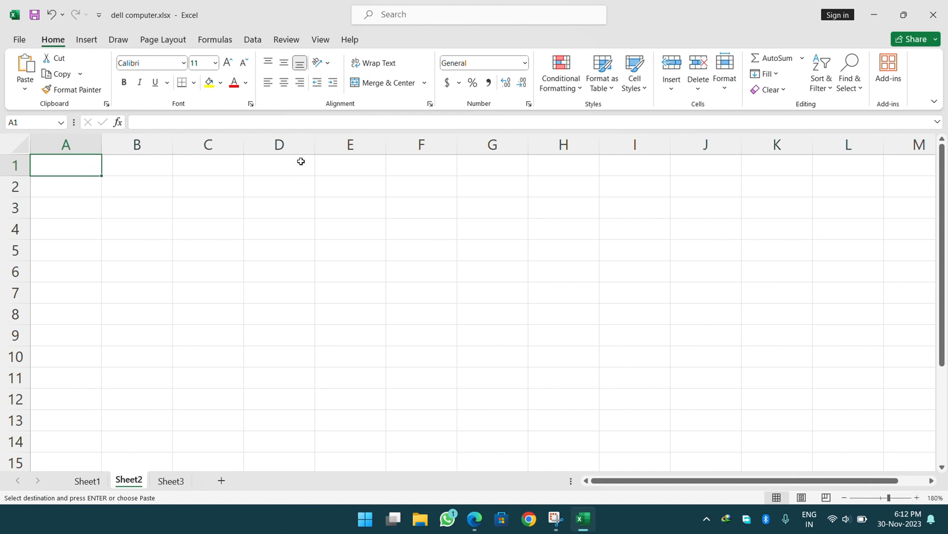
pyautogui.click(97, 480)
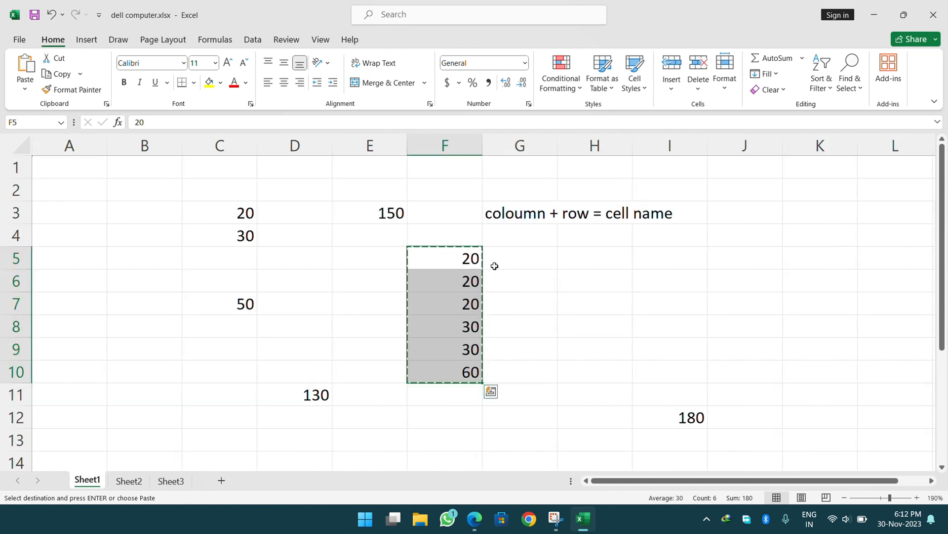
pyautogui.click(616, 263)
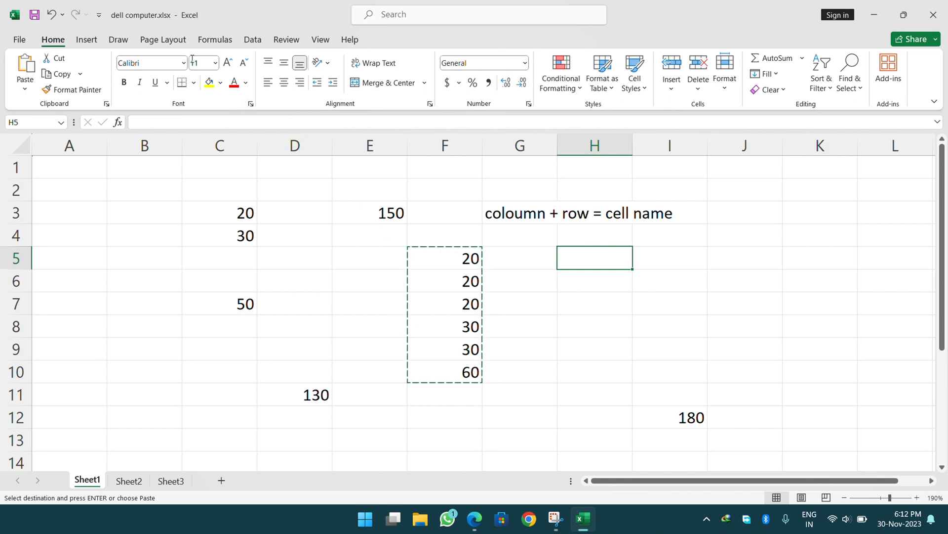
pyautogui.click(129, 481)
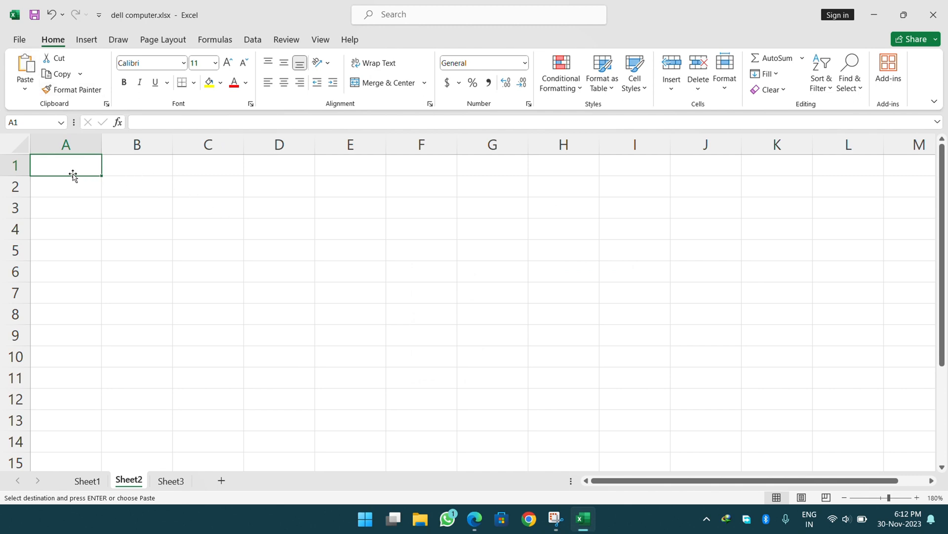
pyautogui.click(239, 194)
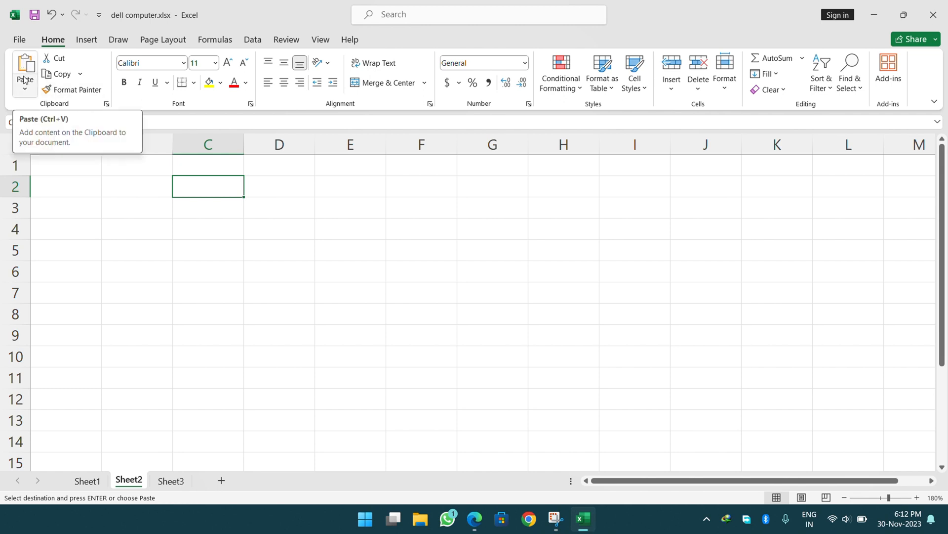
pyautogui.click(24, 94)
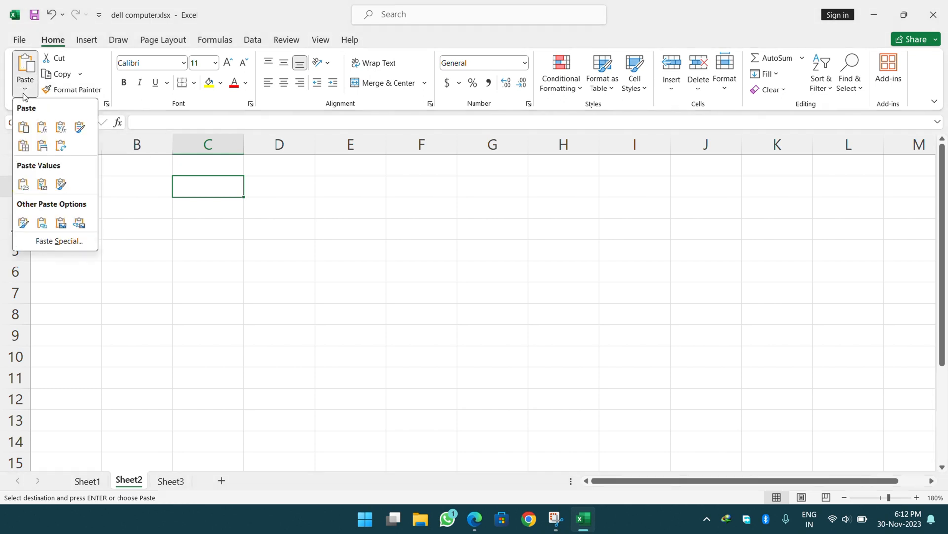
pyautogui.click(27, 148)
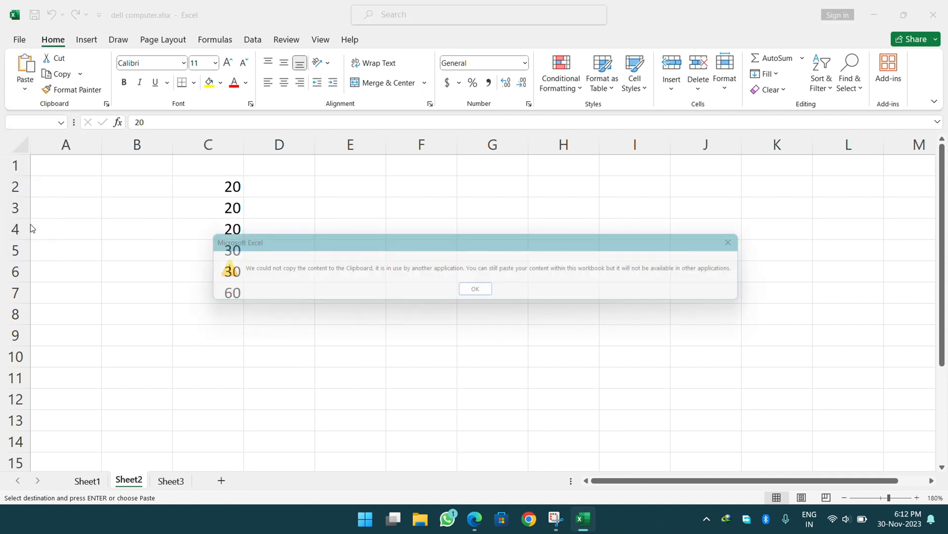
pyautogui.click(479, 292)
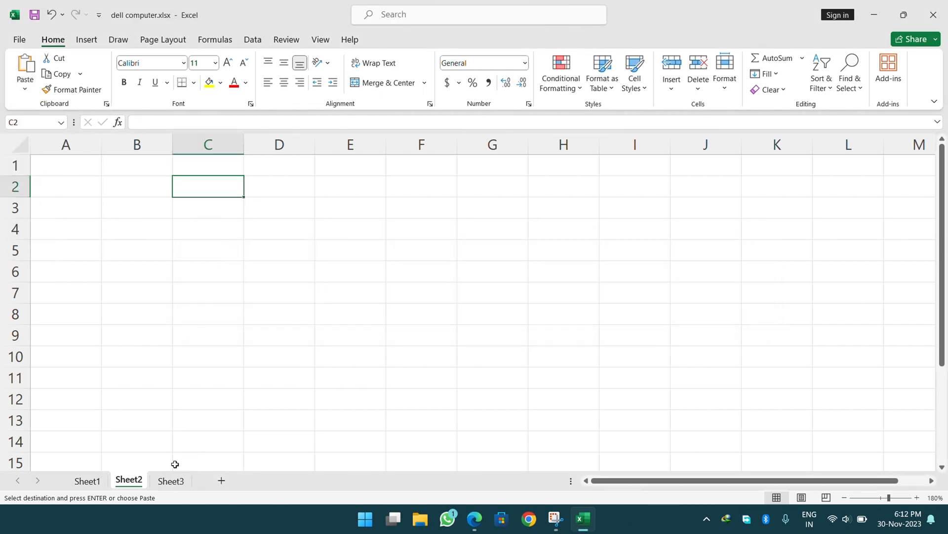
# Paste the copied list into C2:C7 on Sheet2 and compare it with Sheet1.
pyautogui.click(87, 481)
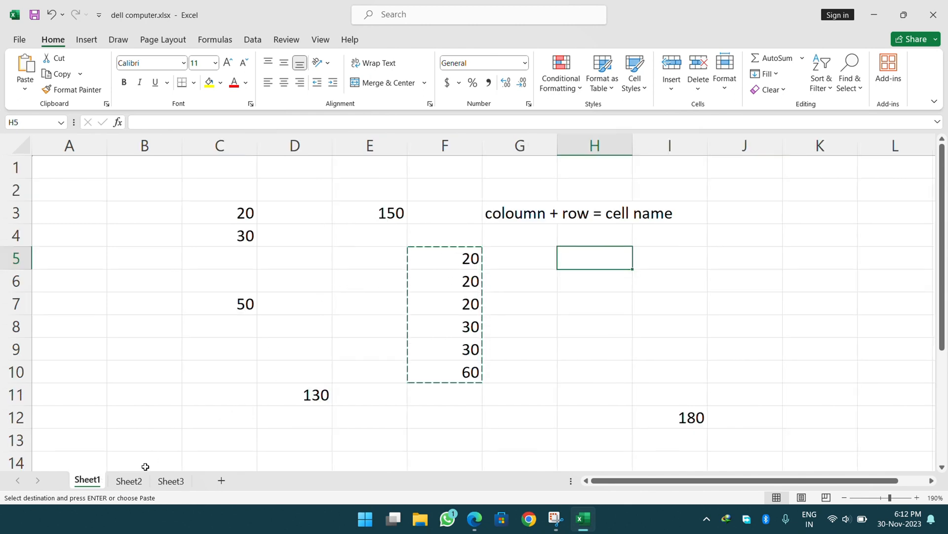
pyautogui.click(131, 481)
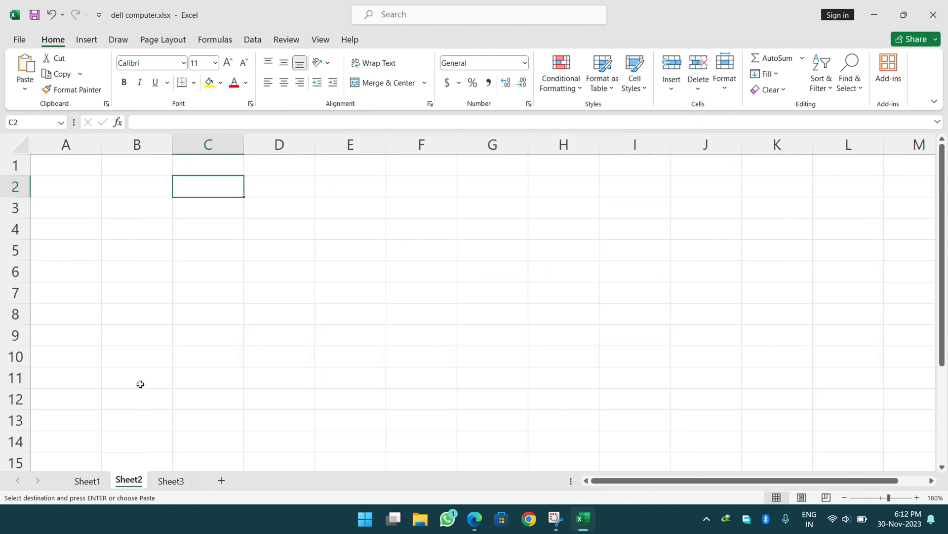
pyautogui.click(35, 65)
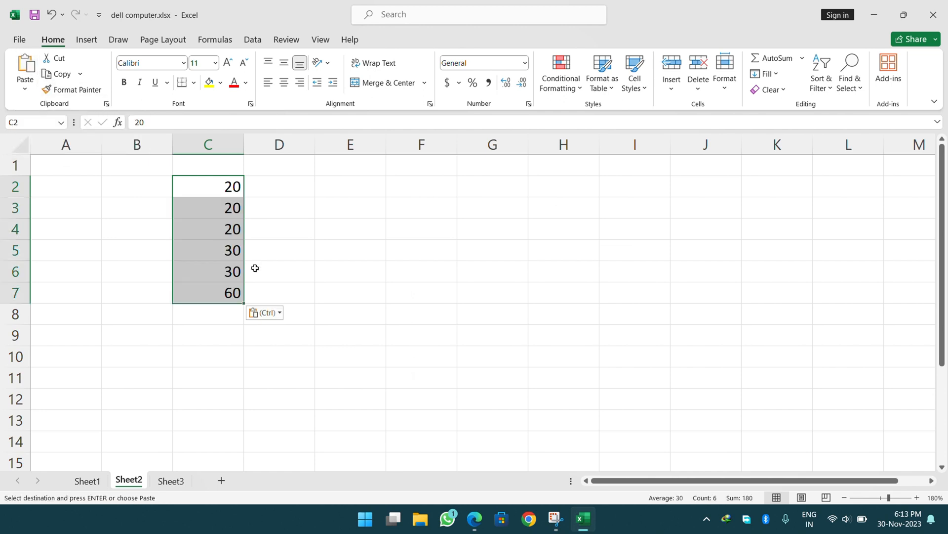
pyautogui.click(94, 482)
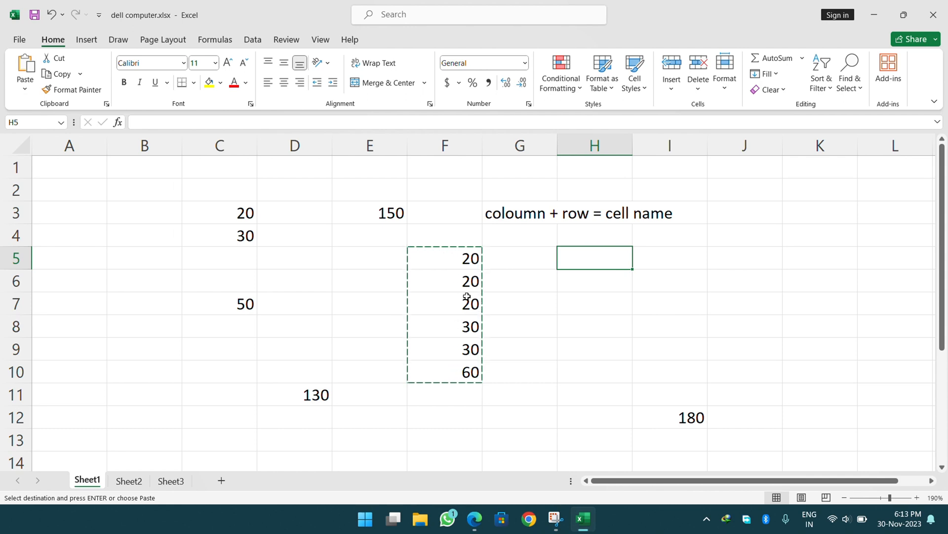
pyautogui.click(129, 481)
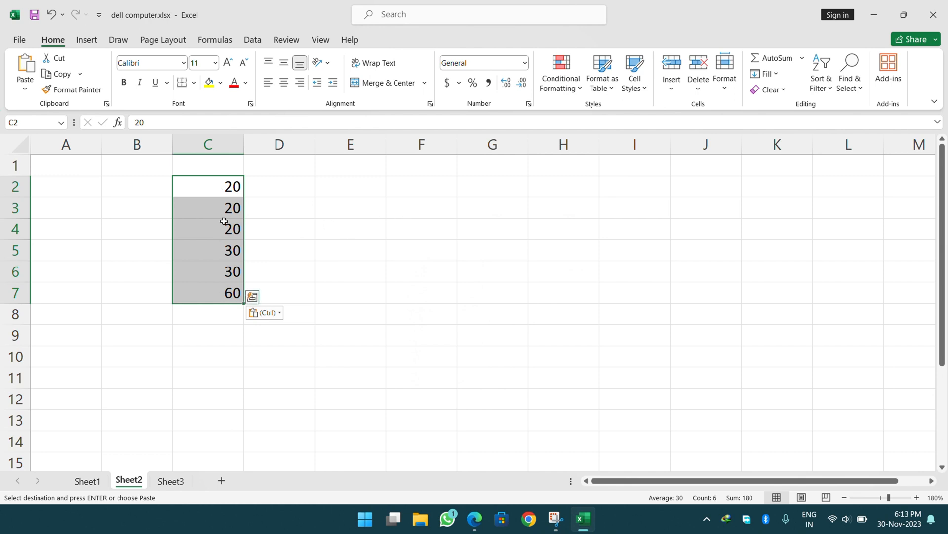
pyautogui.click(99, 484)
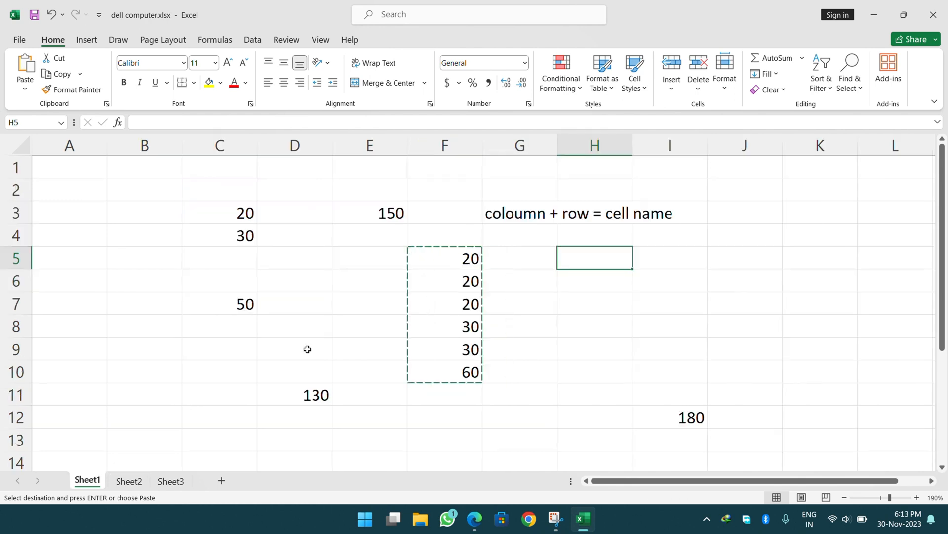
pyautogui.click(129, 479)
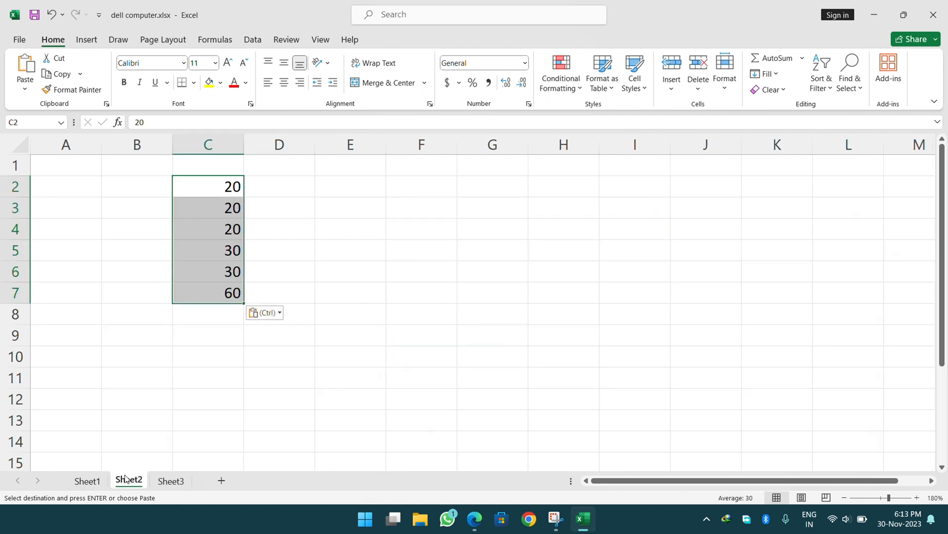
# Paste the same list at F2, H2 and J2 on Sheet2, then return to Sheet1.
pyautogui.click(446, 180)
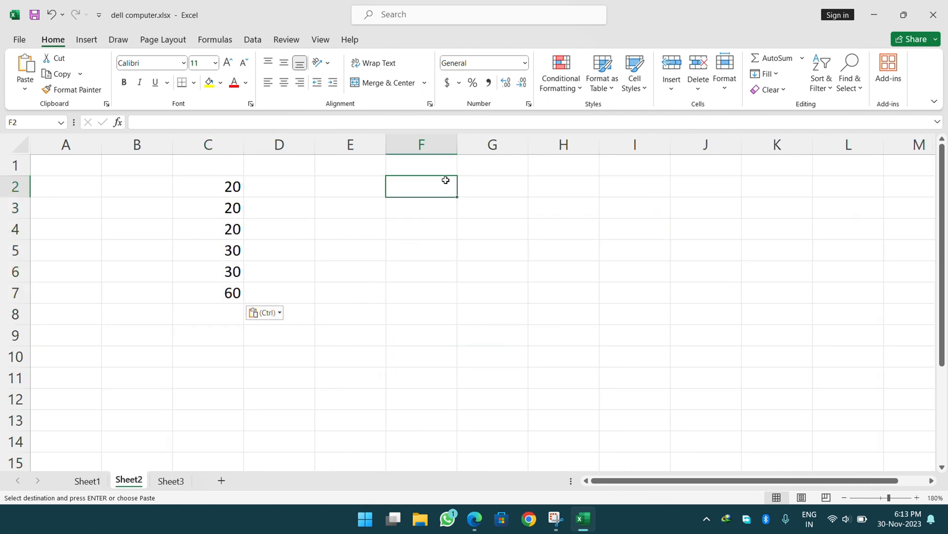
pyautogui.click(30, 62)
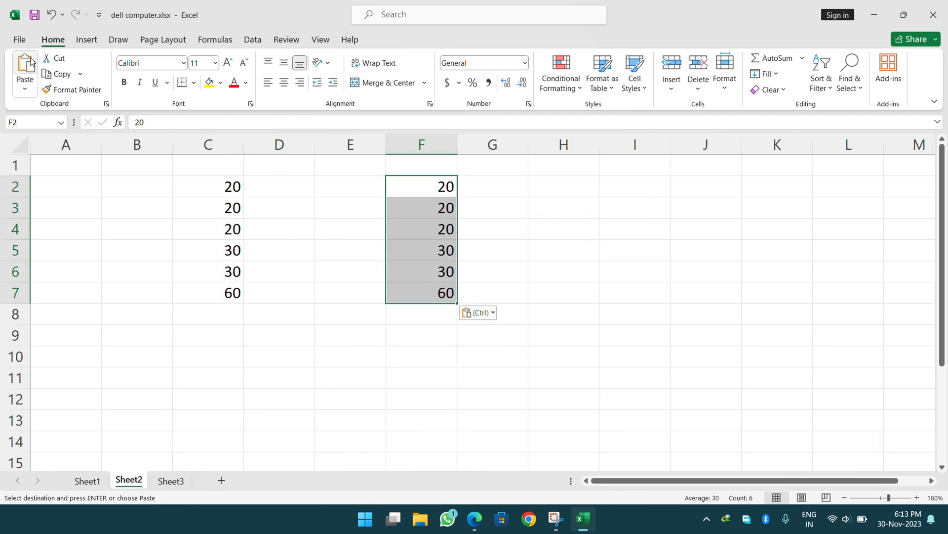
pyautogui.click(573, 187)
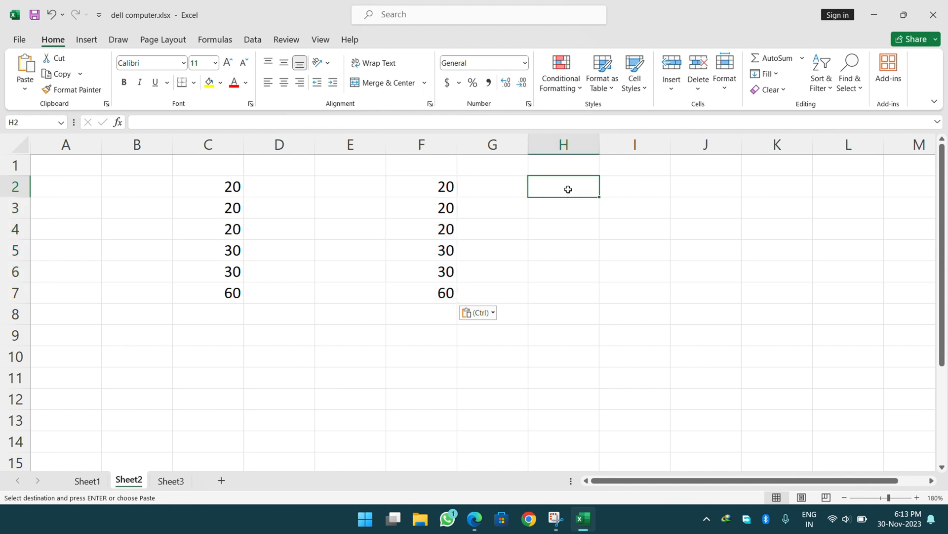
pyautogui.click(26, 64)
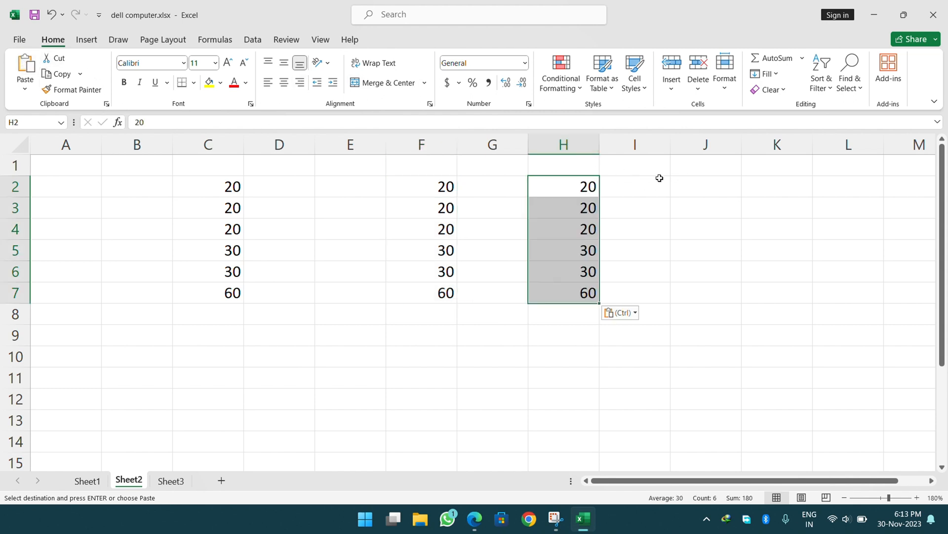
pyautogui.click(678, 184)
pyautogui.click(19, 62)
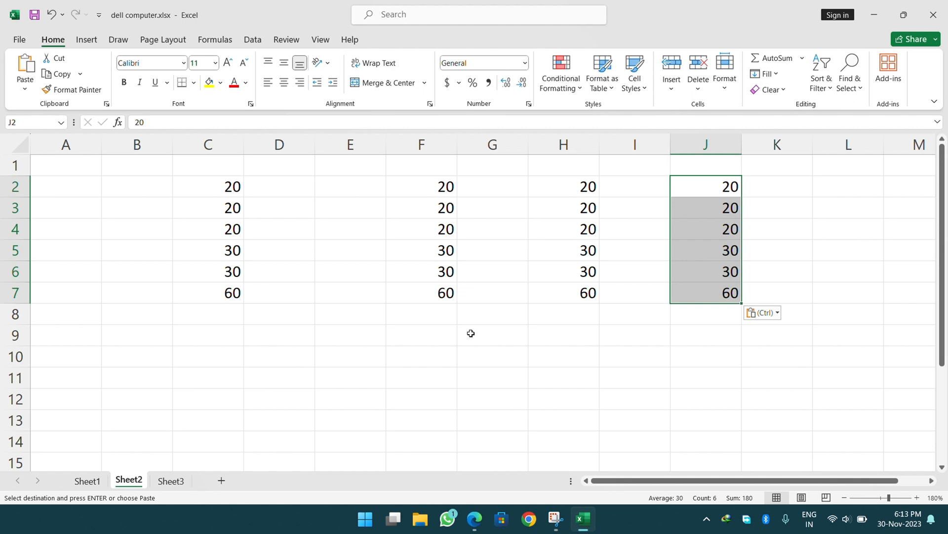
pyautogui.click(97, 485)
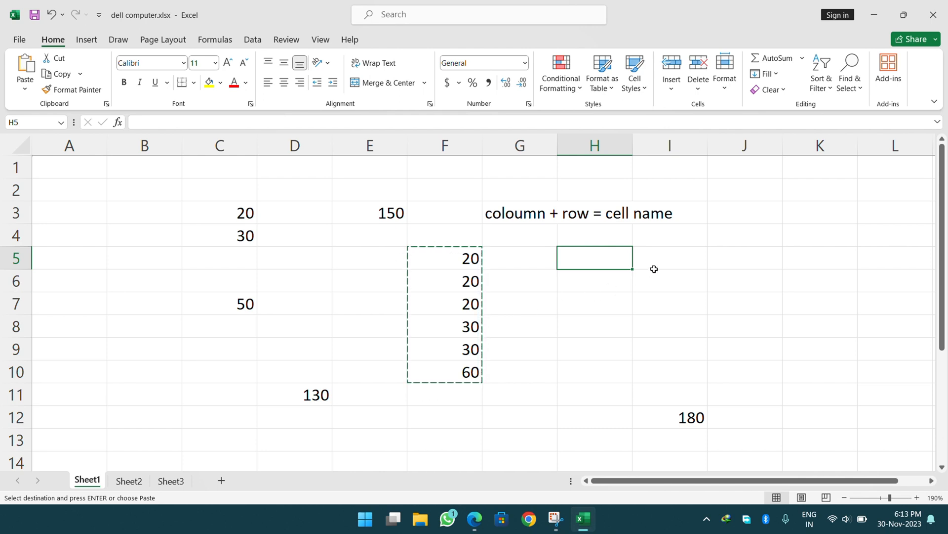
# Paste the copied 20–60 list into I5 and A4, then clear the copy marquee.
pyautogui.click(661, 250)
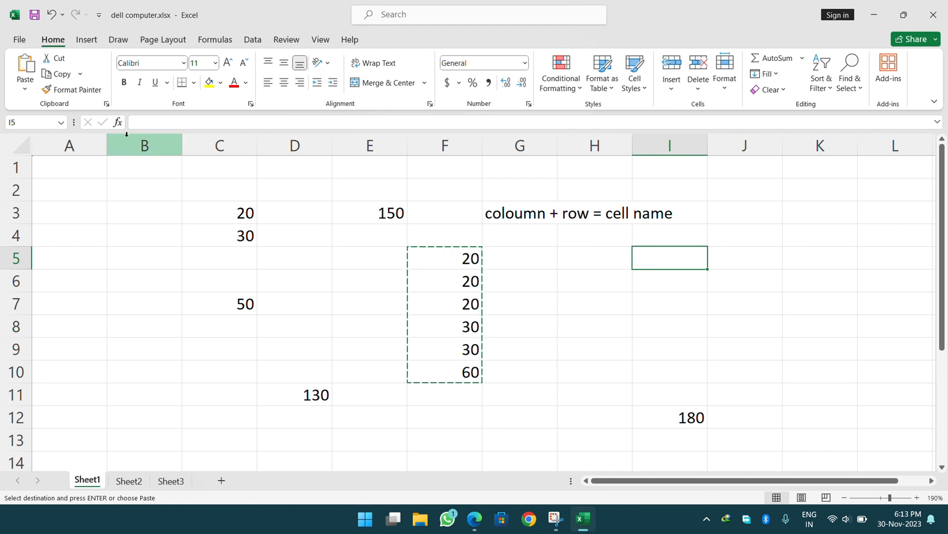
pyautogui.click(25, 71)
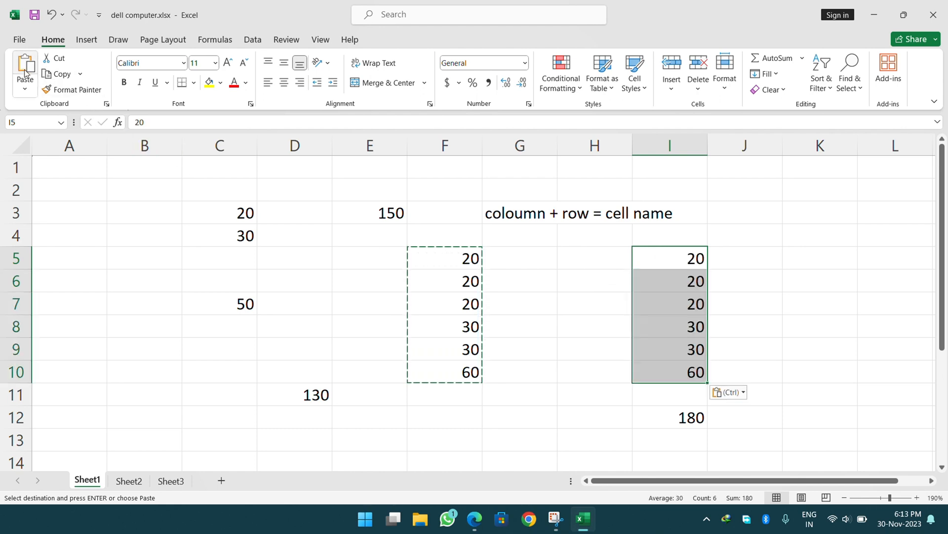
pyautogui.click(86, 243)
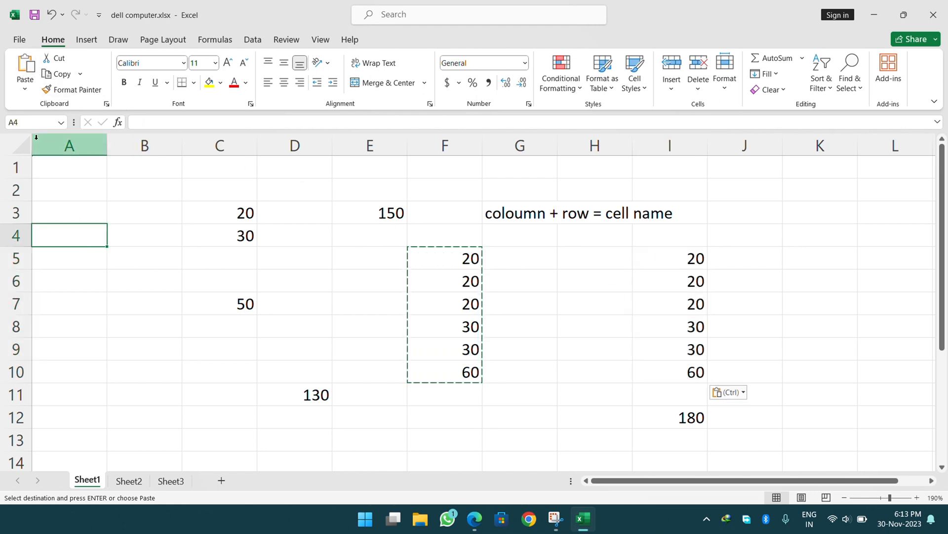
pyautogui.click(25, 71)
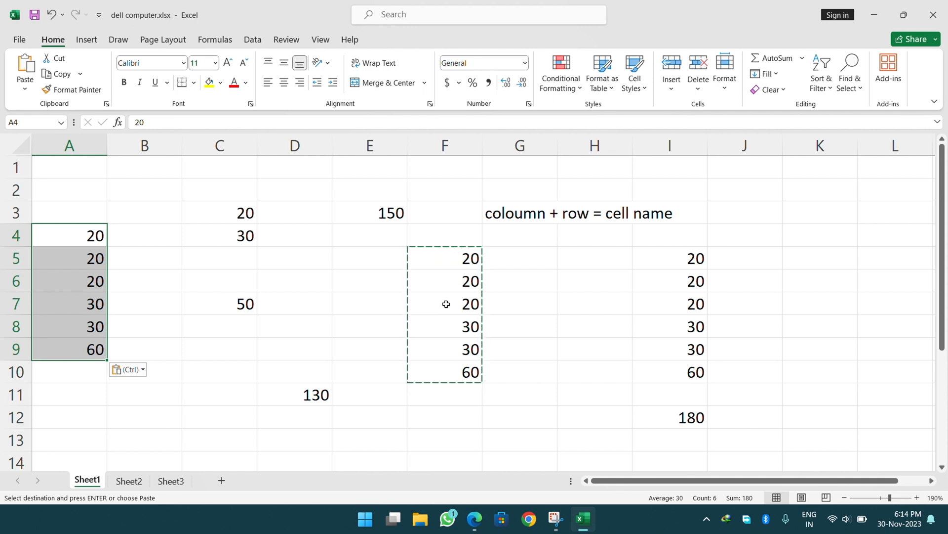
pyautogui.press('Escape')
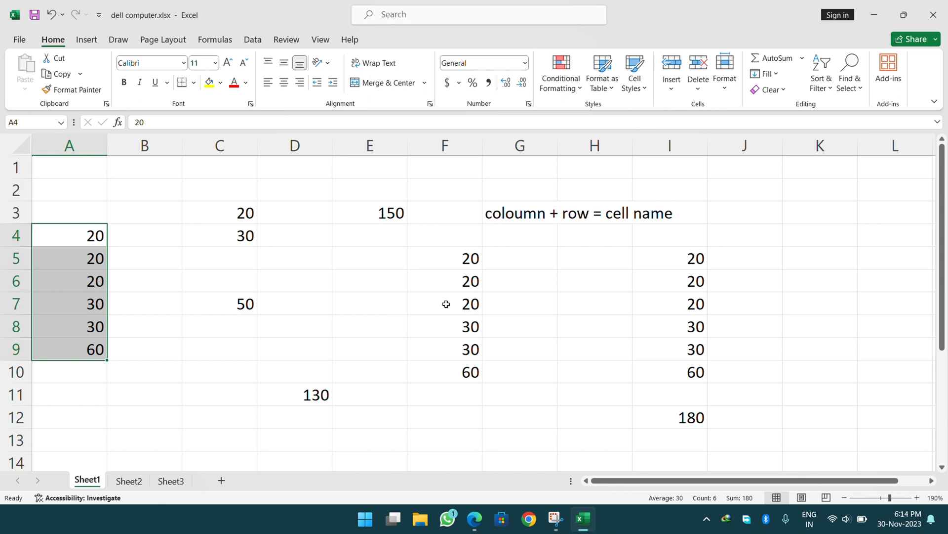
# Select the block F5:I12 including the 180 total and cut it for moving.
pyautogui.click(334, 258)
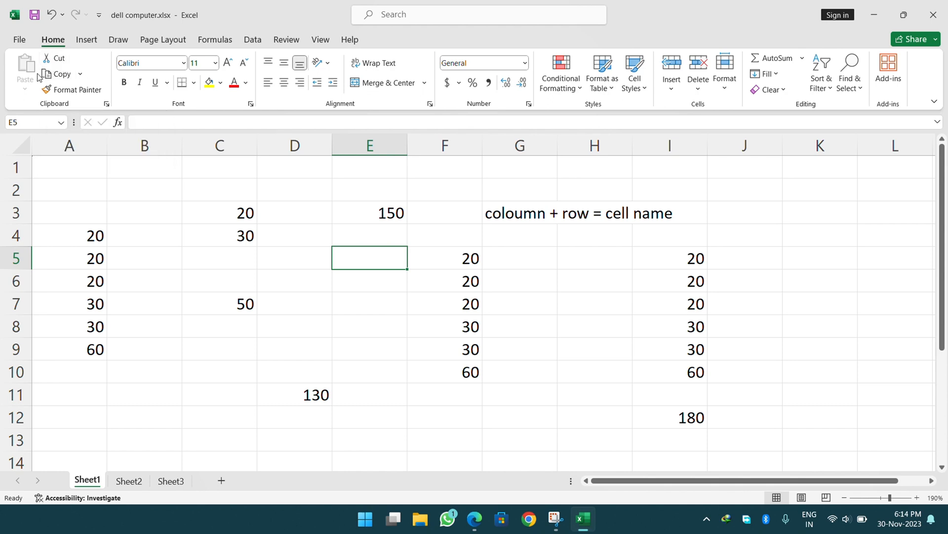
pyautogui.click(795, 212)
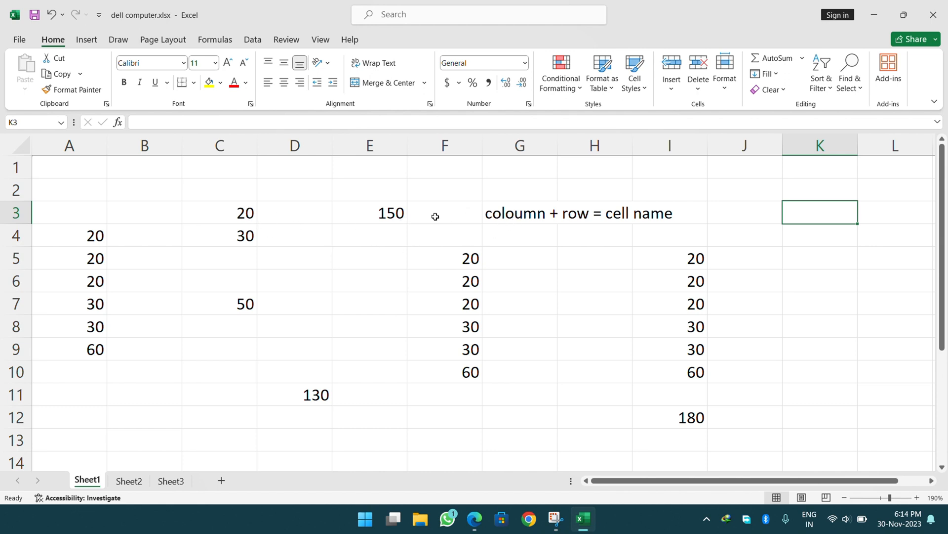
pyautogui.moveTo(466, 258); pyautogui.dragTo(701, 416)
pyautogui.click(637, 356)
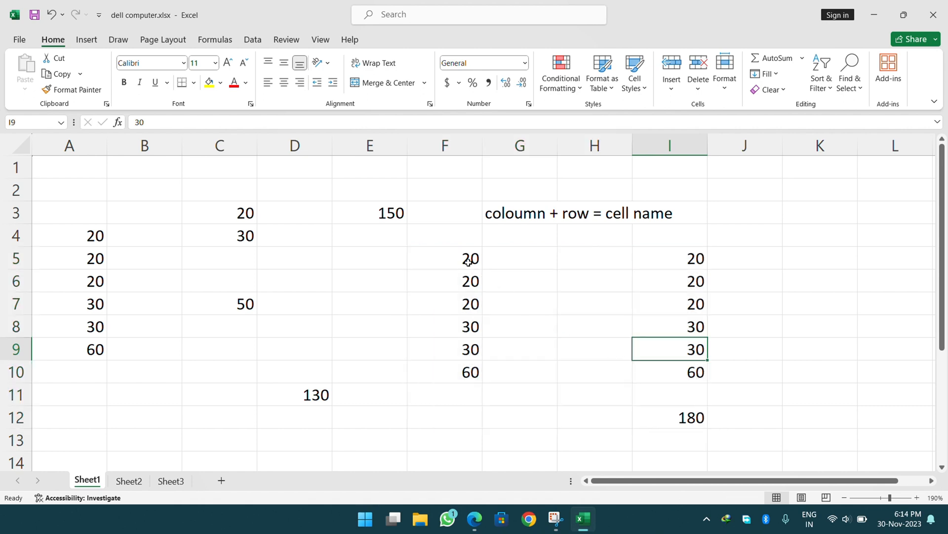
pyautogui.moveTo(470, 259); pyautogui.dragTo(691, 415)
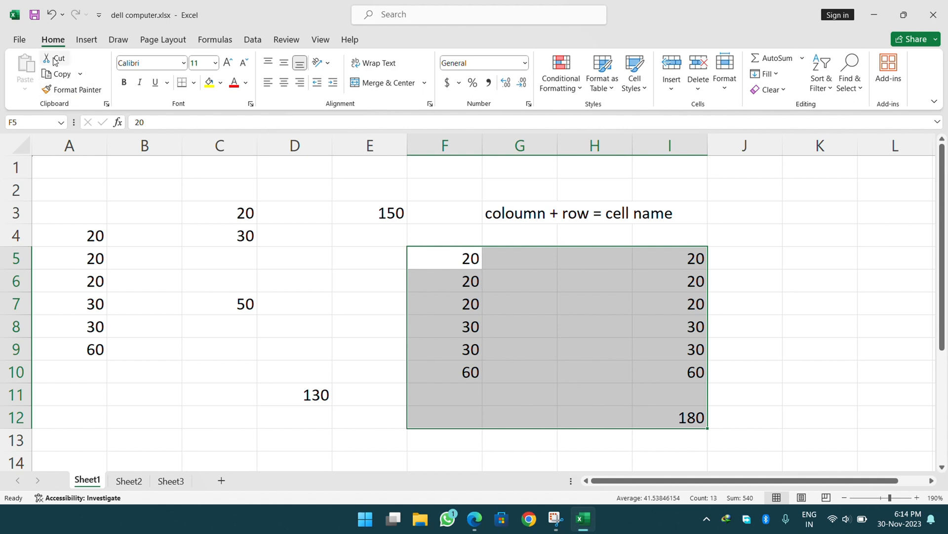
pyautogui.click(69, 75)
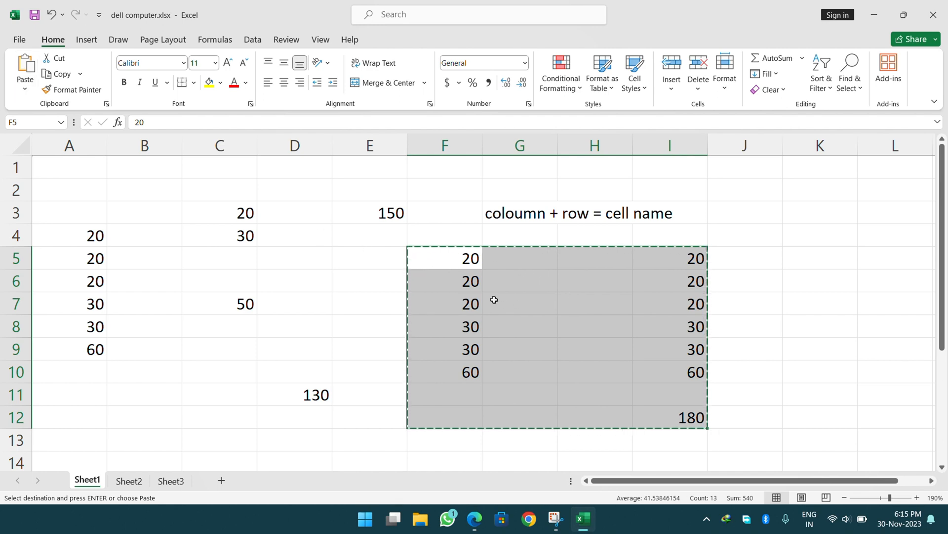
pyautogui.click(523, 282)
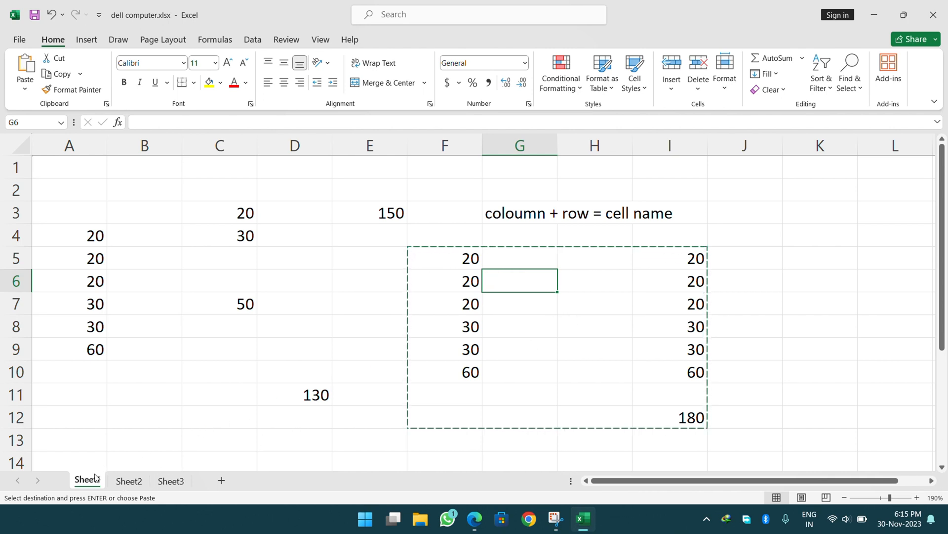
# On Sheet3, zoom in and paste the cut block starting at D2.
pyautogui.click(171, 482)
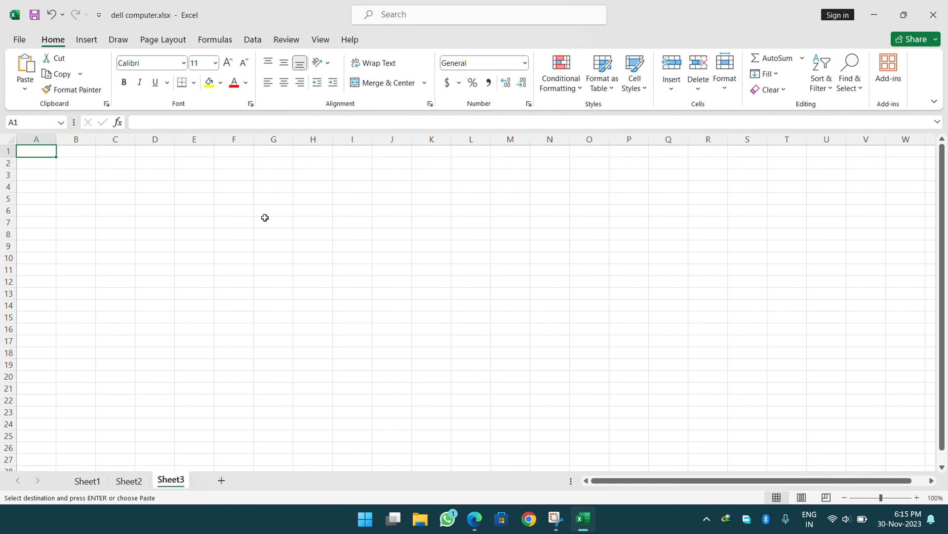
pyautogui.click(918, 498)
pyautogui.click(917, 498)
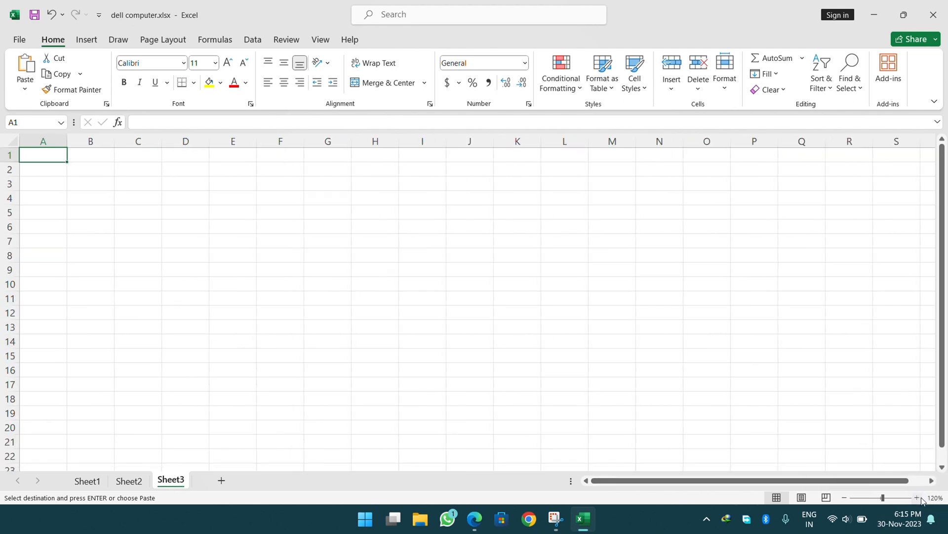
pyautogui.click(918, 497)
pyautogui.click(918, 497)
pyautogui.click(918, 498)
pyautogui.click(917, 498)
pyautogui.click(918, 497)
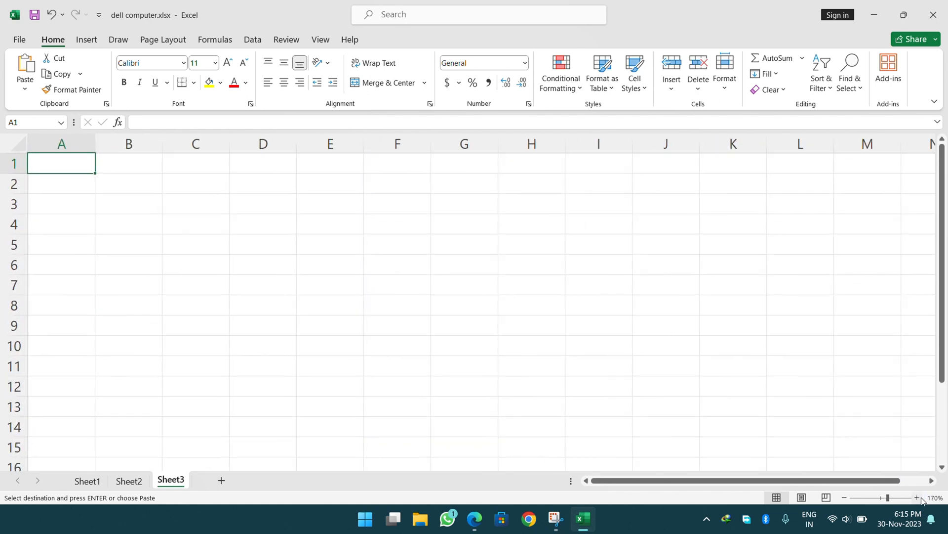
pyautogui.click(918, 498)
pyautogui.click(917, 497)
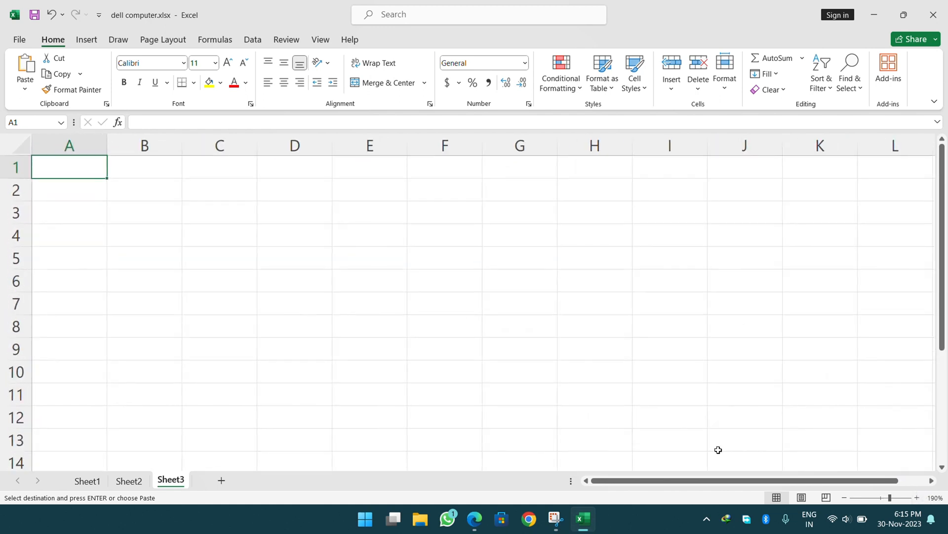
pyautogui.click(278, 190)
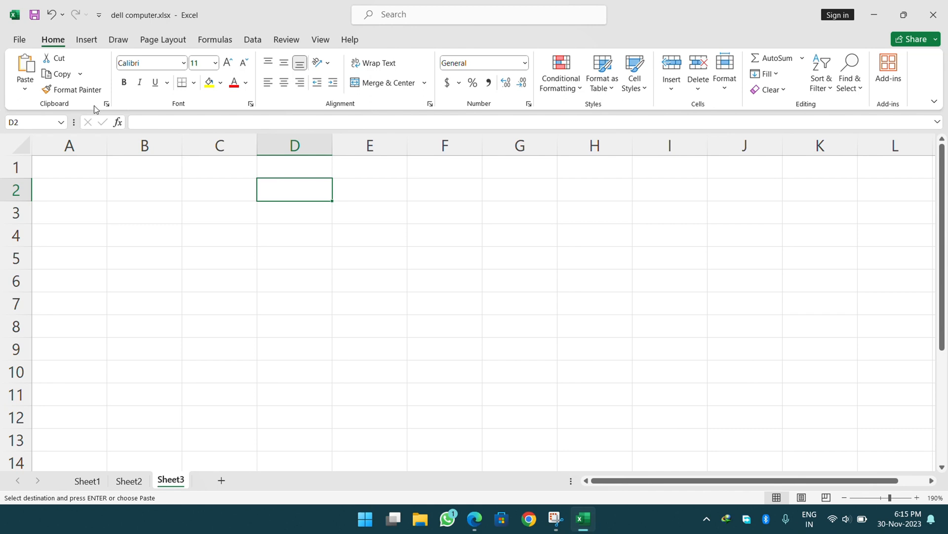
pyautogui.click(25, 67)
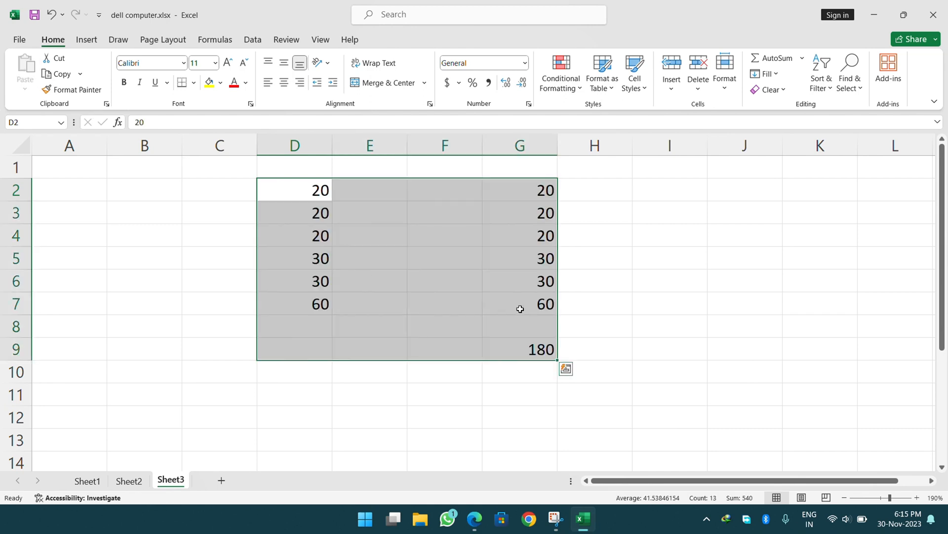
# Check Sheet1, Sheet2 and Sheet3 to confirm F5:I12 on Sheet1 is now empty.
pyautogui.click(88, 480)
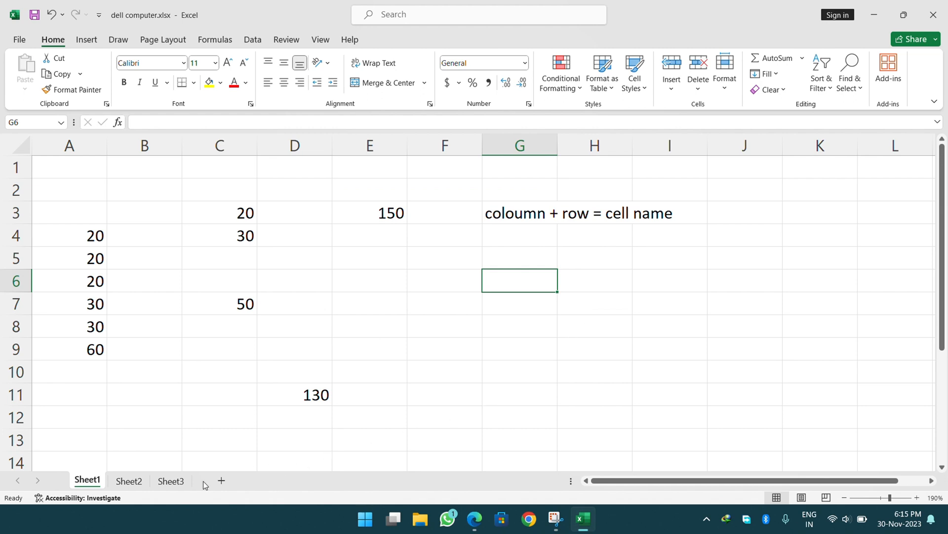
pyautogui.click(177, 483)
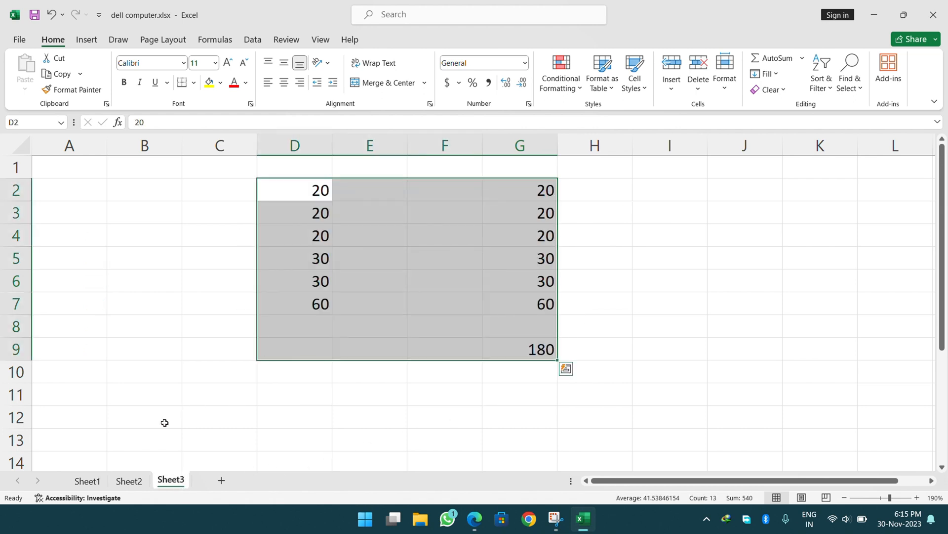
pyautogui.click(88, 480)
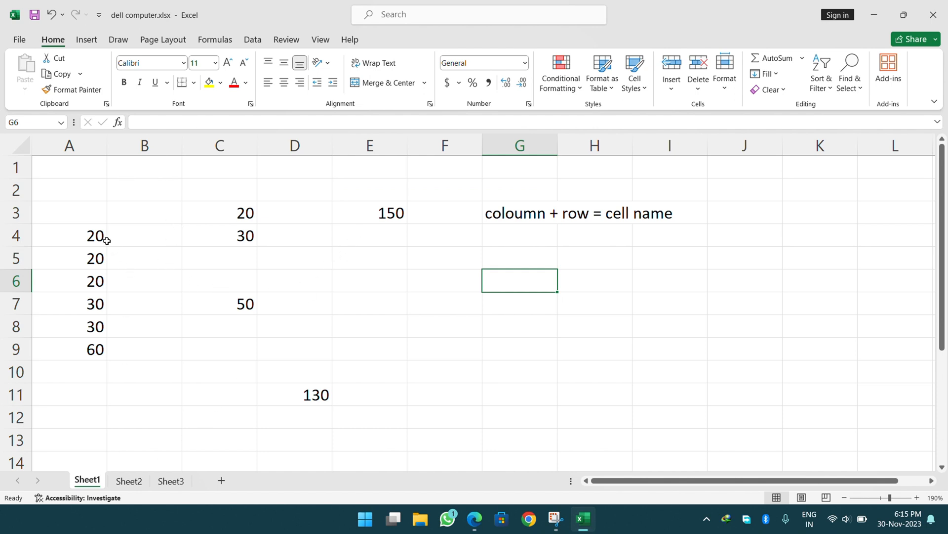
pyautogui.click(129, 481)
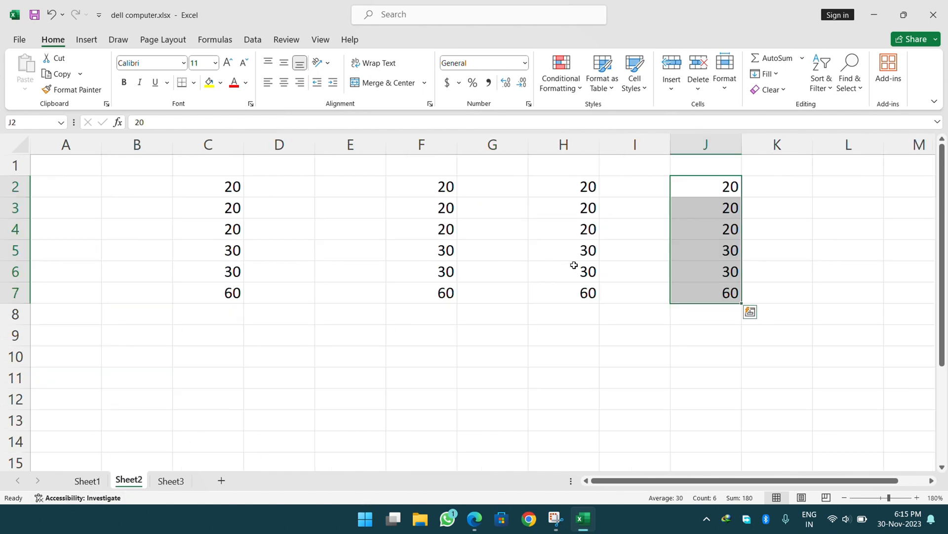
pyautogui.click(88, 480)
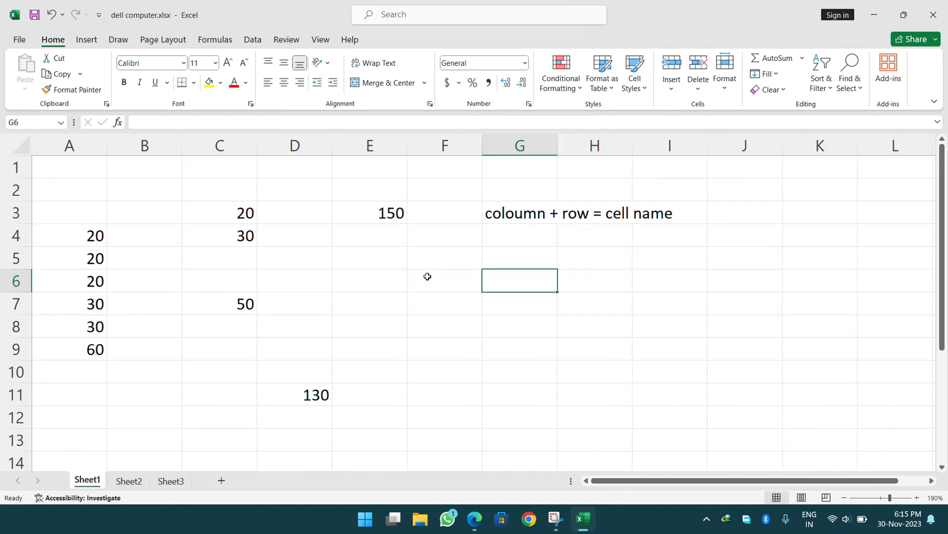
pyautogui.moveTo(470, 267); pyautogui.dragTo(697, 413)
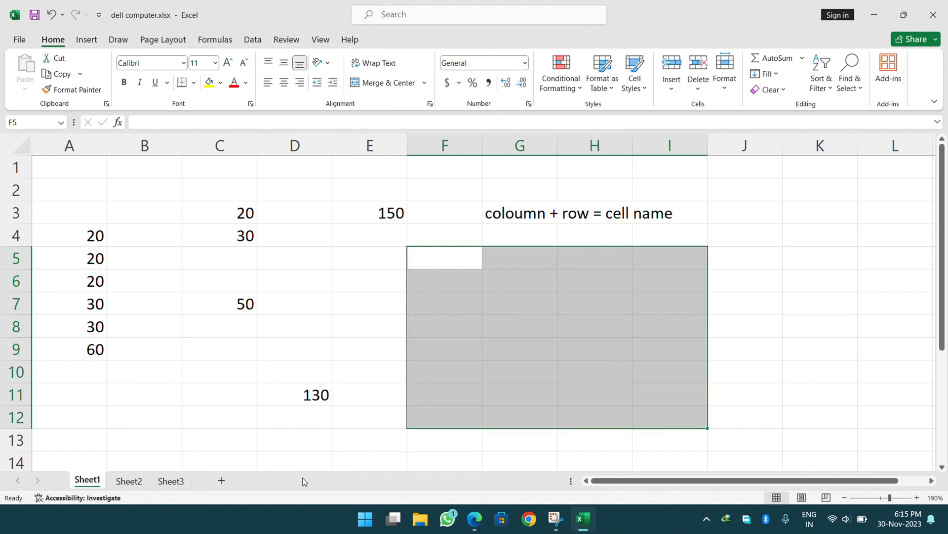
pyautogui.click(190, 488)
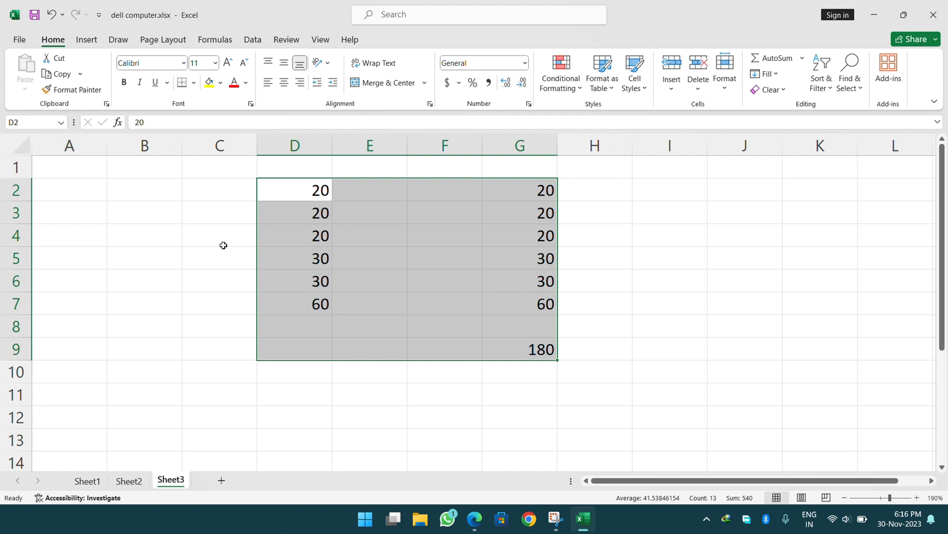
pyautogui.click(435, 261)
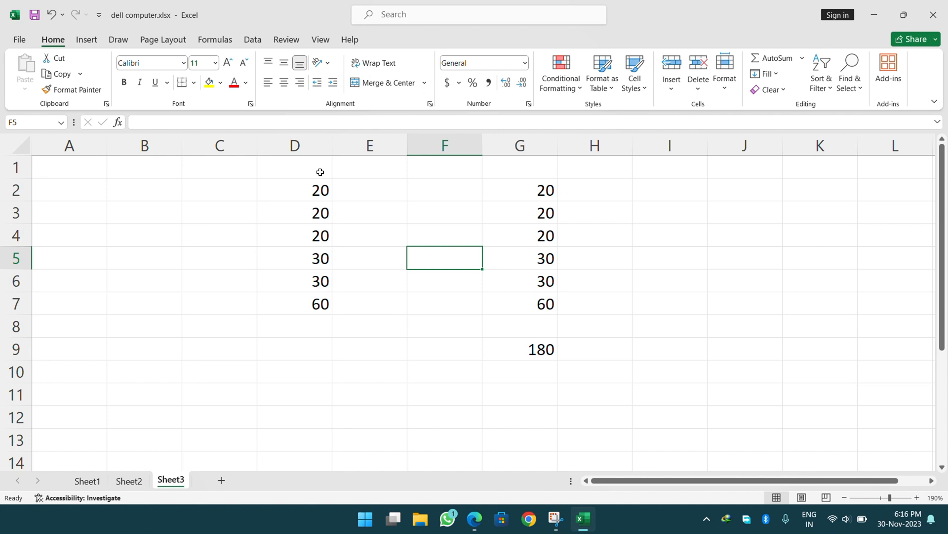
pyautogui.click(409, 17)
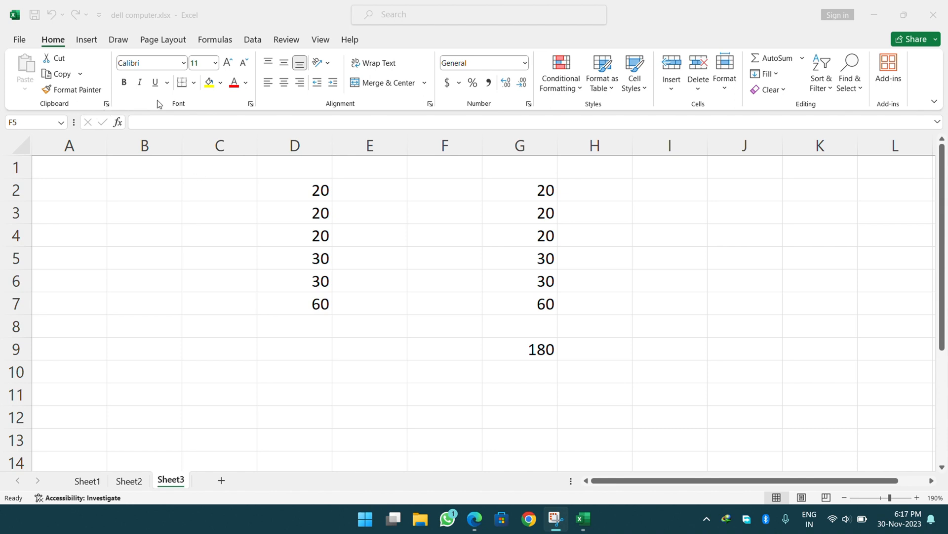
pyautogui.click(241, 246)
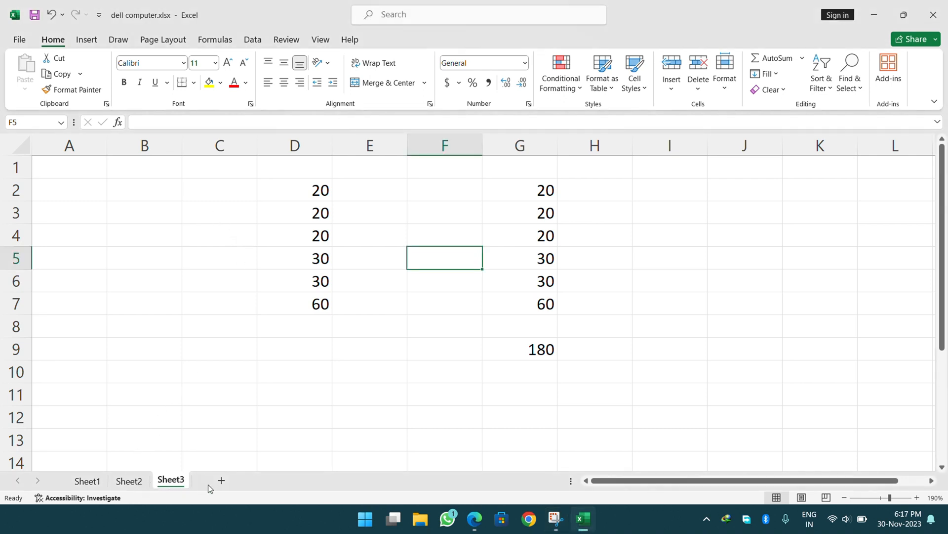
# Add a new Sheet4 and zoom in on it.
pyautogui.click(222, 481)
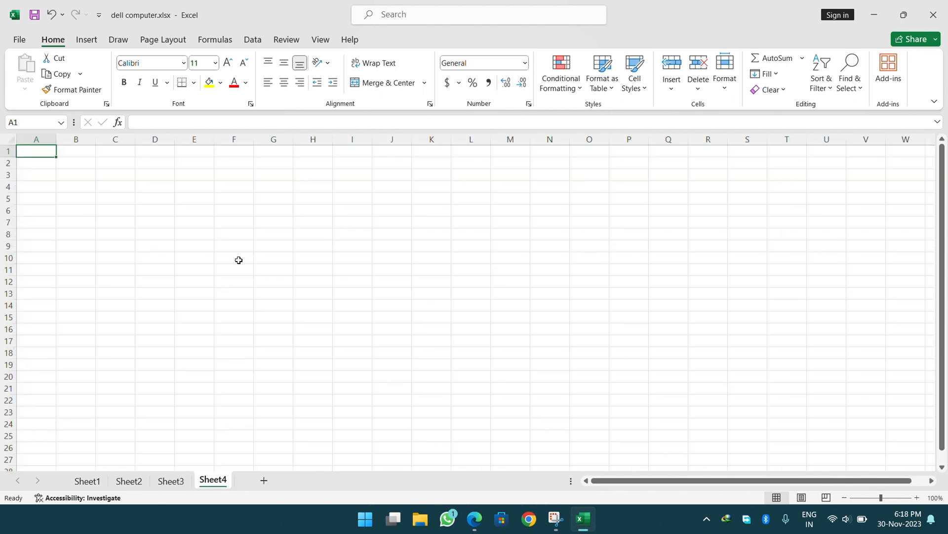
pyautogui.click(918, 498)
pyautogui.click(917, 497)
pyautogui.click(918, 497)
pyautogui.click(918, 498)
pyautogui.click(918, 498)
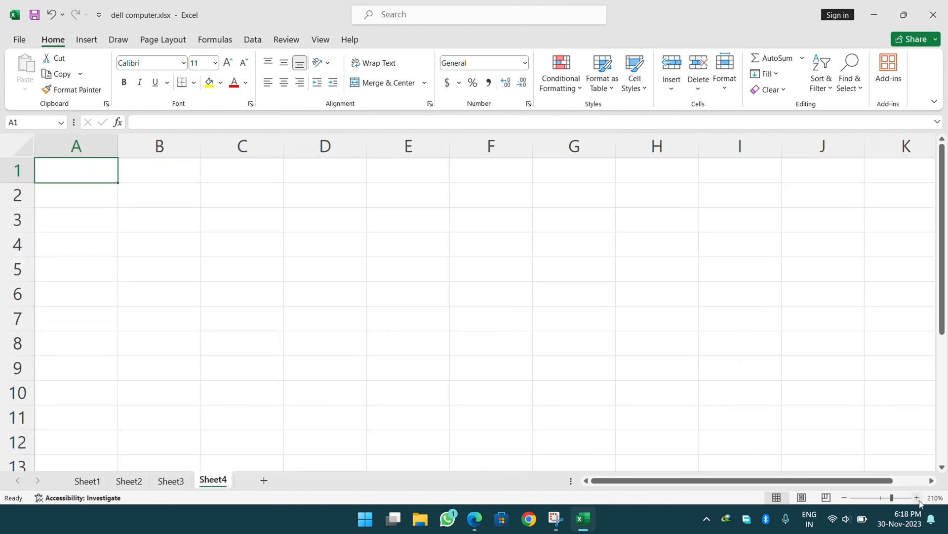
pyautogui.click(403, 18)
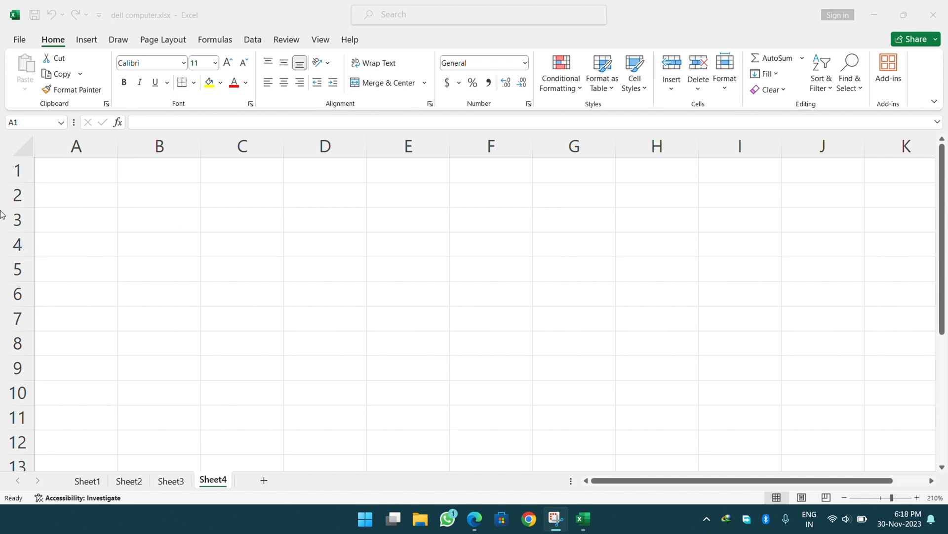
# Enter the headings Name, Hindi, English, Math, Science and Computer across A1:F1.
pyautogui.click(60, 166)
pyautogui.write('Name')
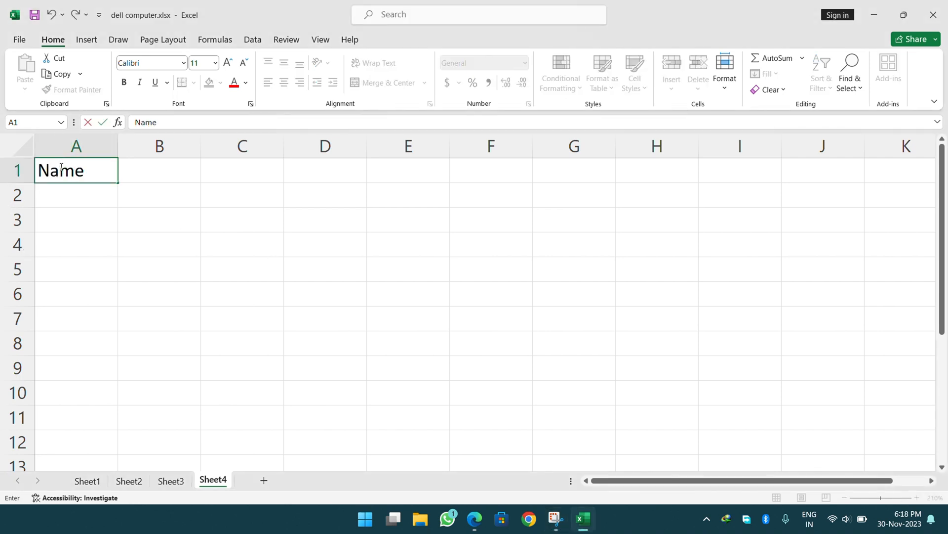
pyautogui.press('Tab')
pyautogui.write('Hindi')
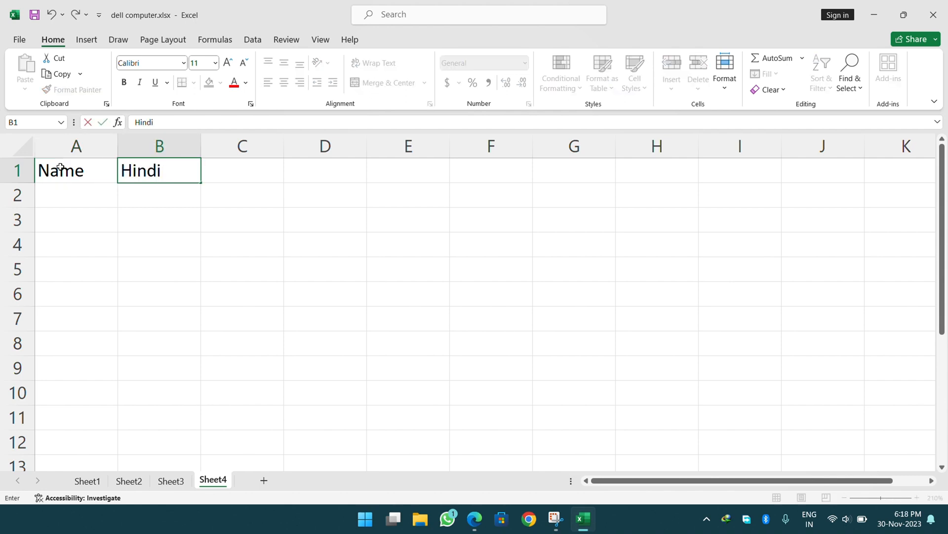
pyautogui.press('Tab')
pyautogui.write('English')
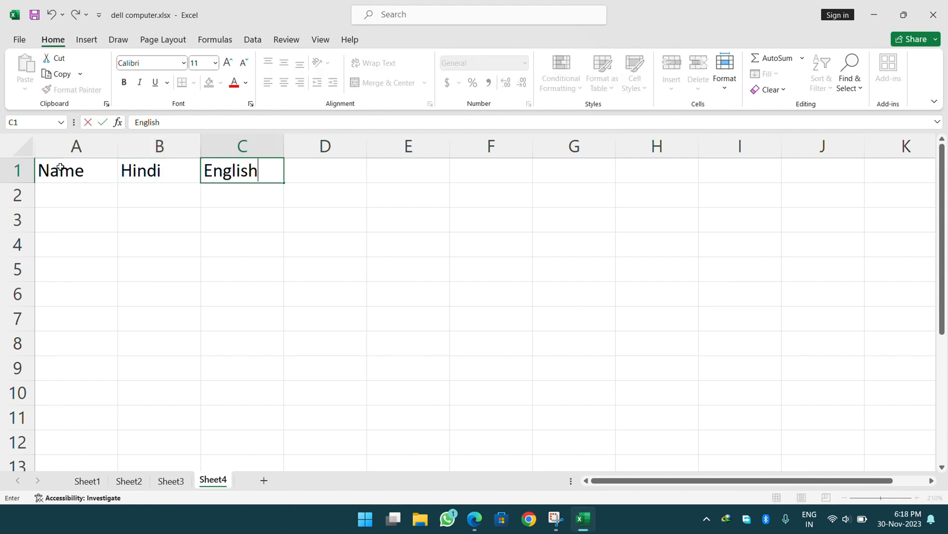
pyautogui.press('Tab')
pyautogui.write('Math')
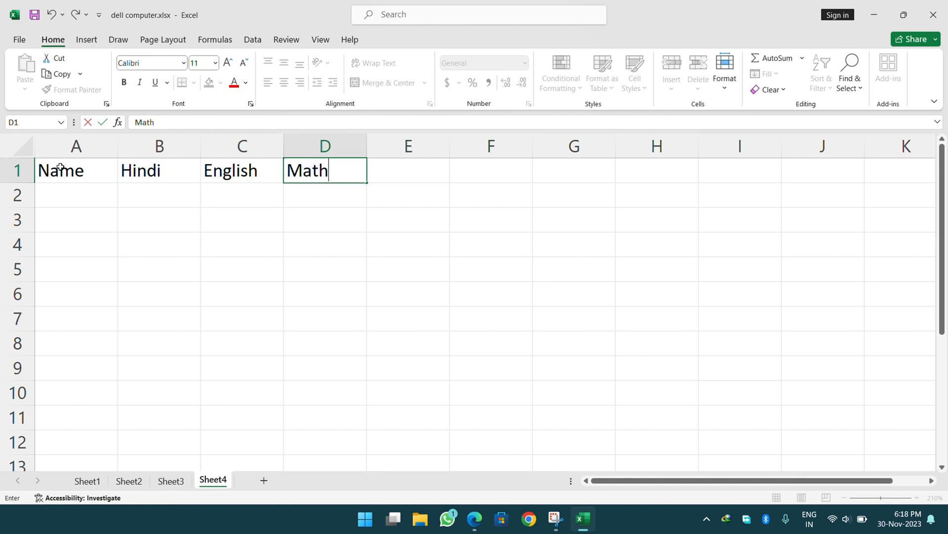
pyautogui.press('Tab')
pyautogui.write('Science')
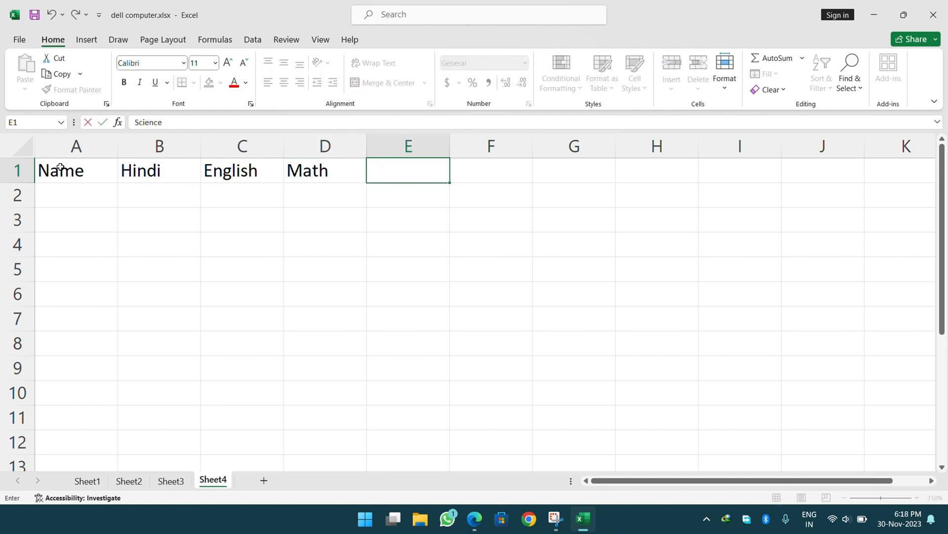
pyautogui.press('Tab')
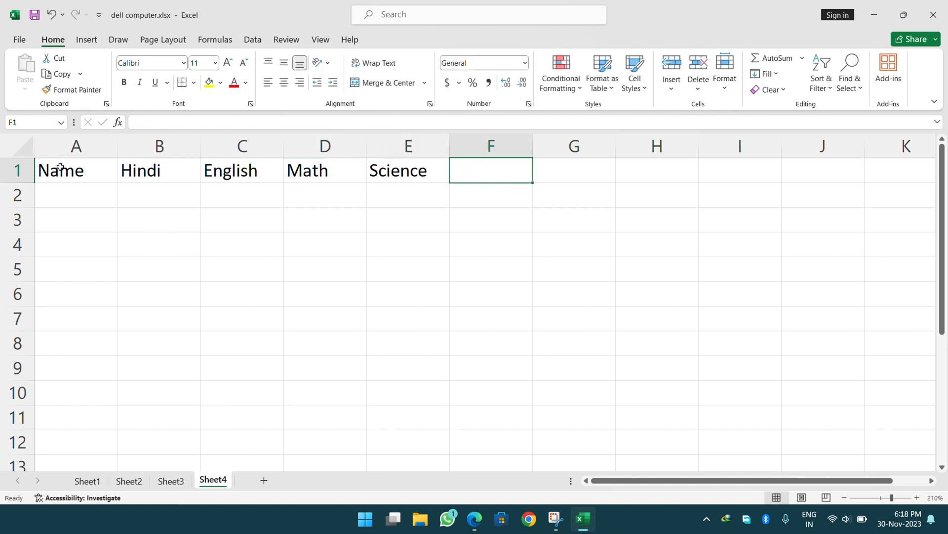
pyautogui.write('Computer')
pyautogui.press('Return')
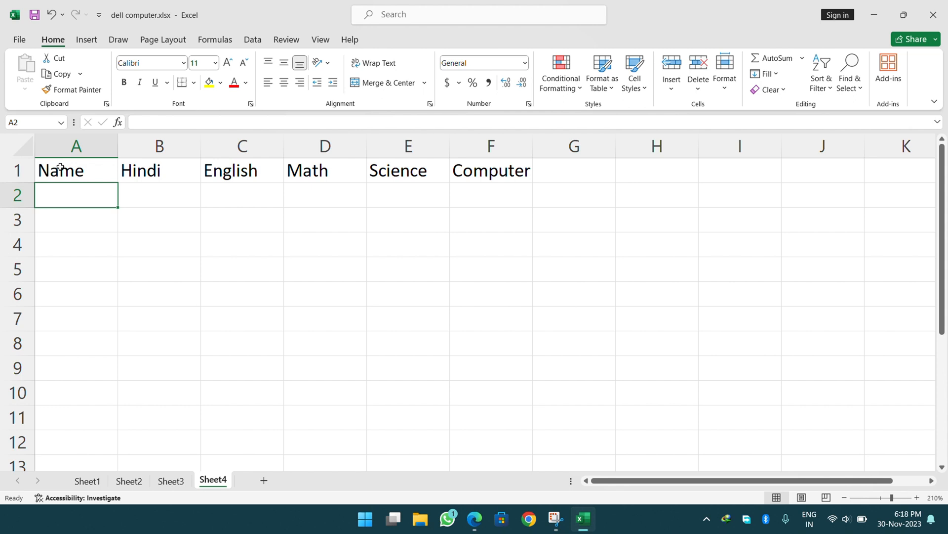
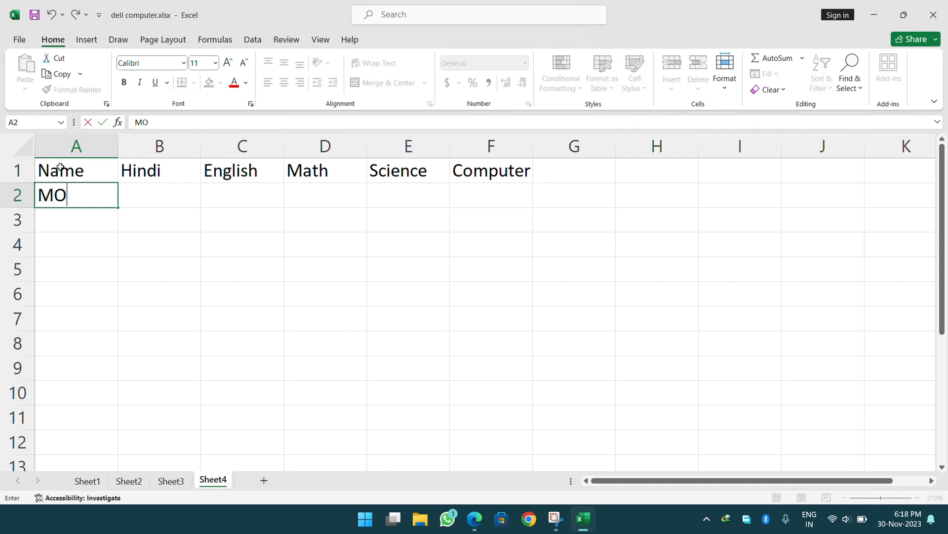
# Enter the first student's name in A2 and a Hindi mark of 20 in B2.
pyautogui.press('Return')
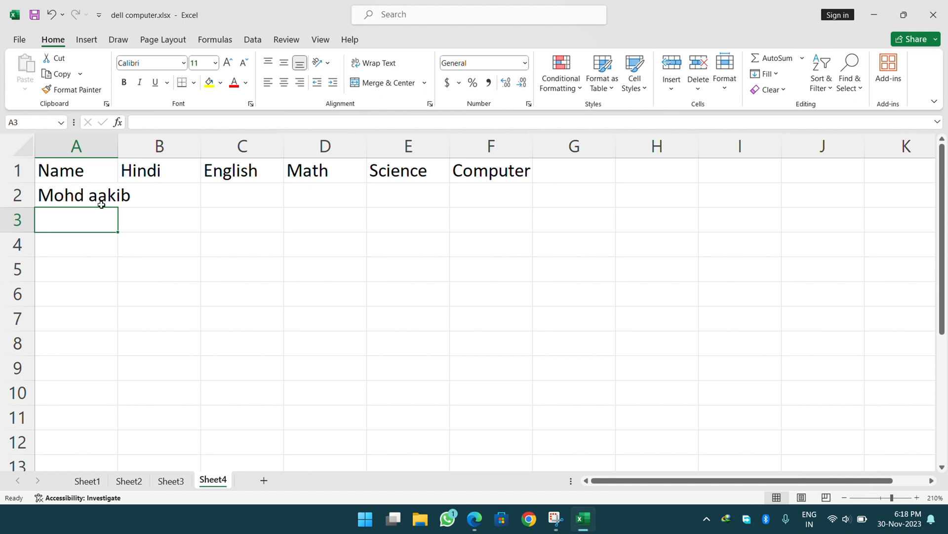
pyautogui.click(133, 191)
pyautogui.write('20')
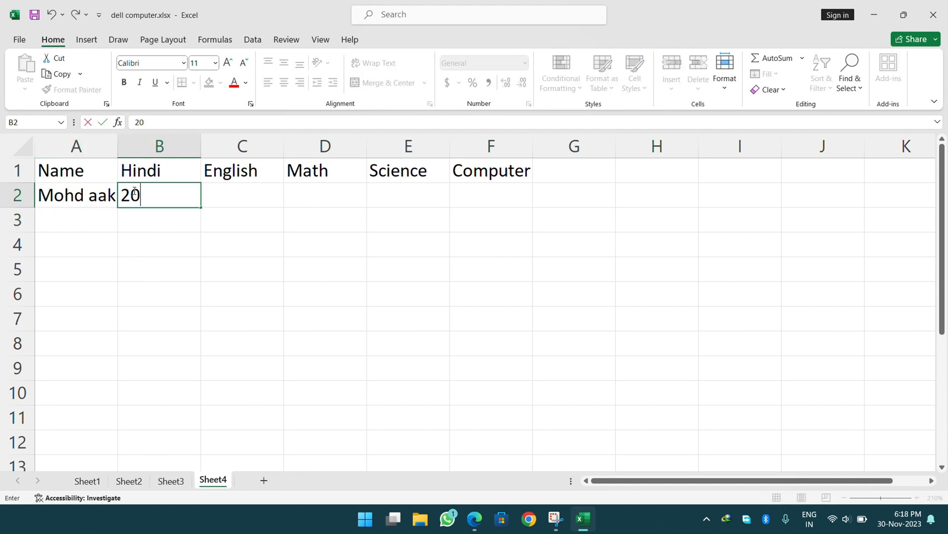
pyautogui.press('Return')
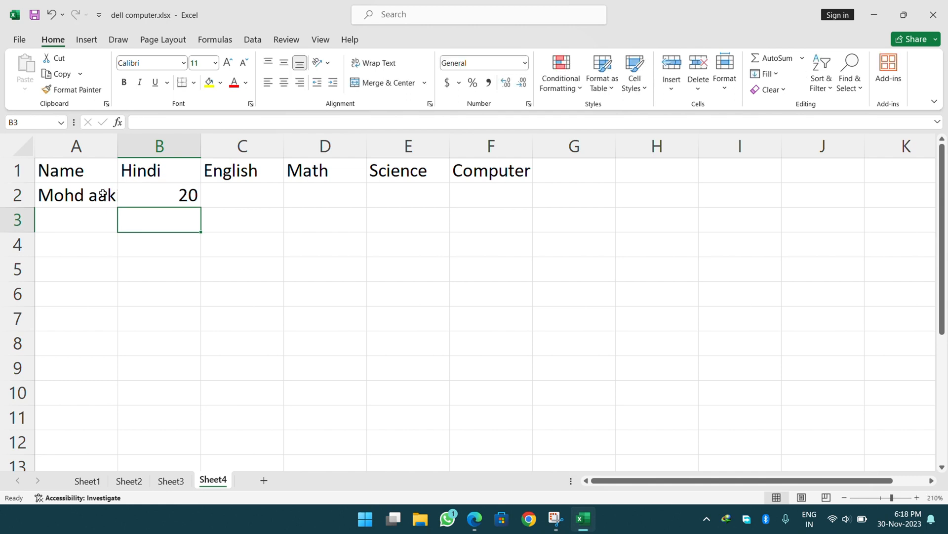
# Widen column A to fit the longest student name.
pyautogui.doubleClick(117, 145)
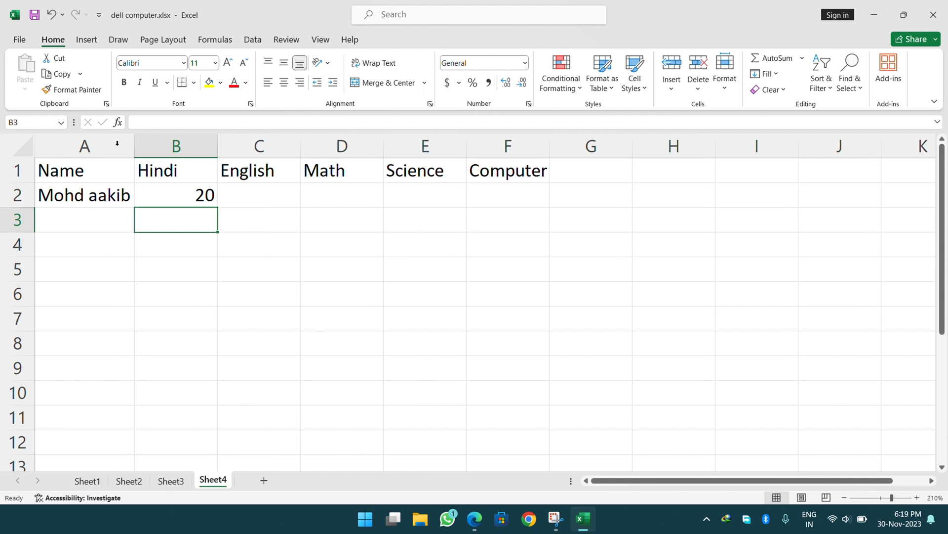
pyautogui.click(51, 14)
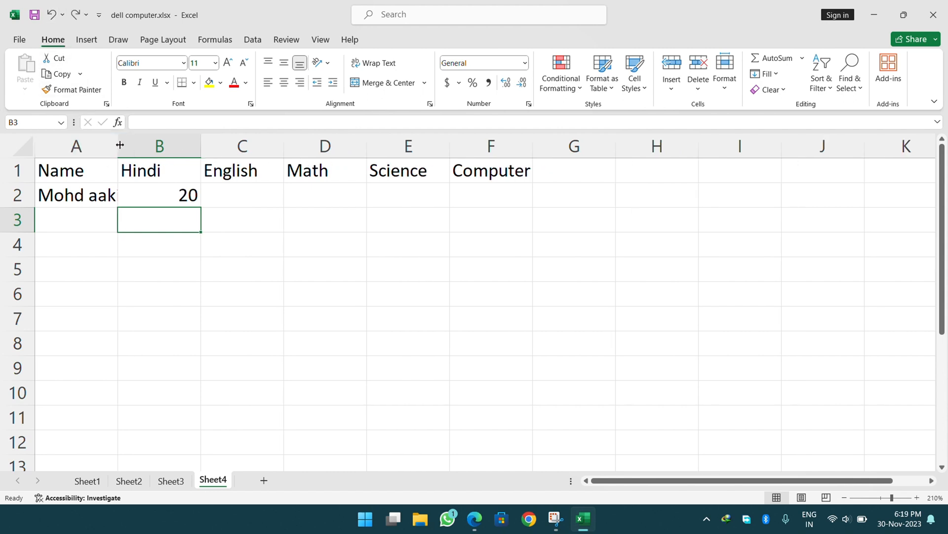
pyautogui.moveTo(119, 145); pyautogui.dragTo(232, 158)
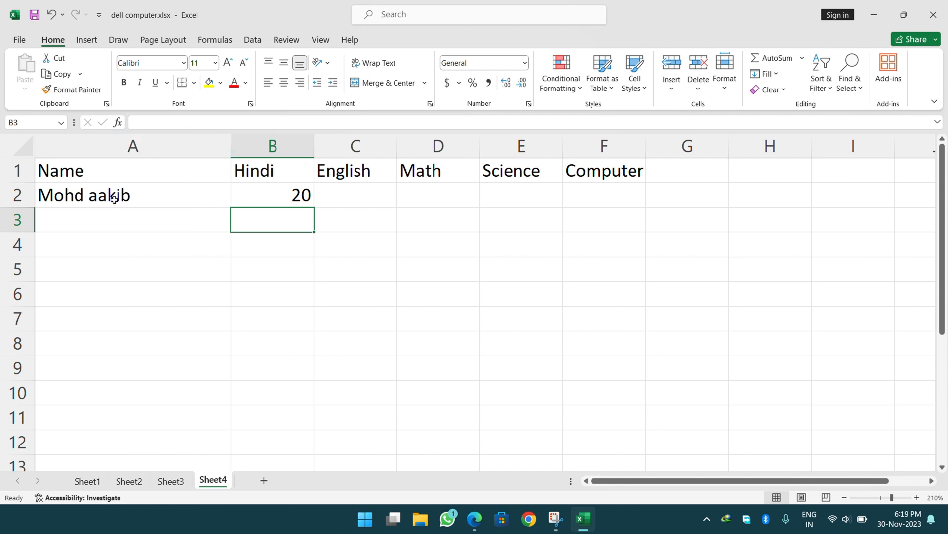
pyautogui.doubleClick(233, 147)
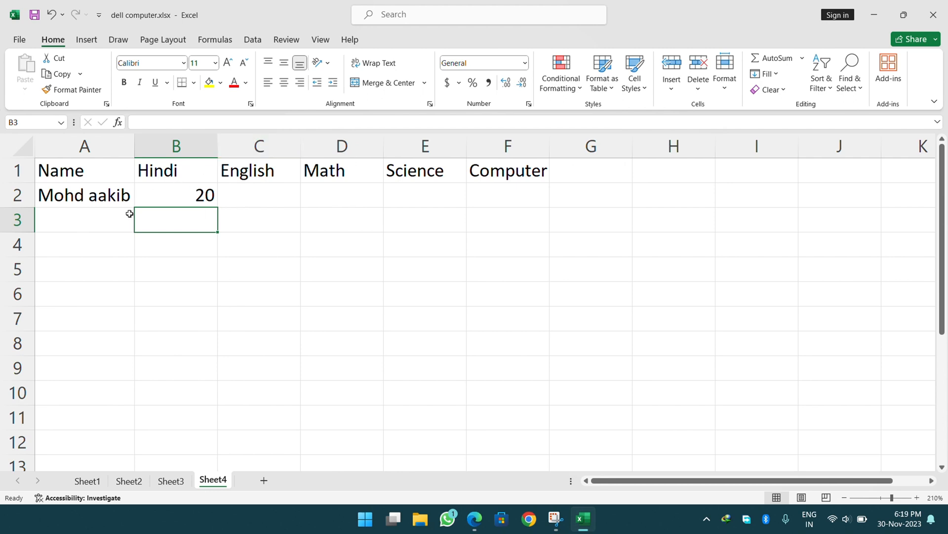
pyautogui.click(86, 224)
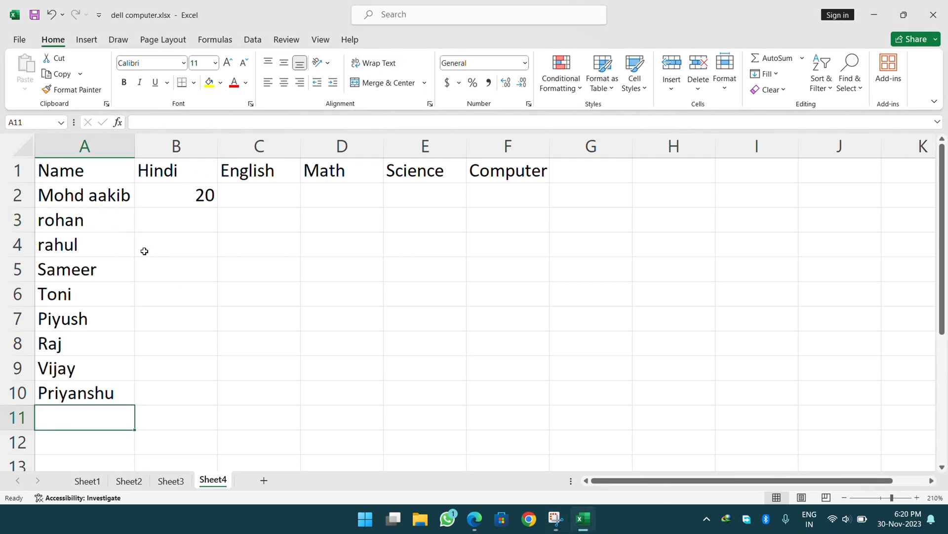
# Enter Hindi marks 36 and 48 in B3 and B4.
pyautogui.click(177, 196)
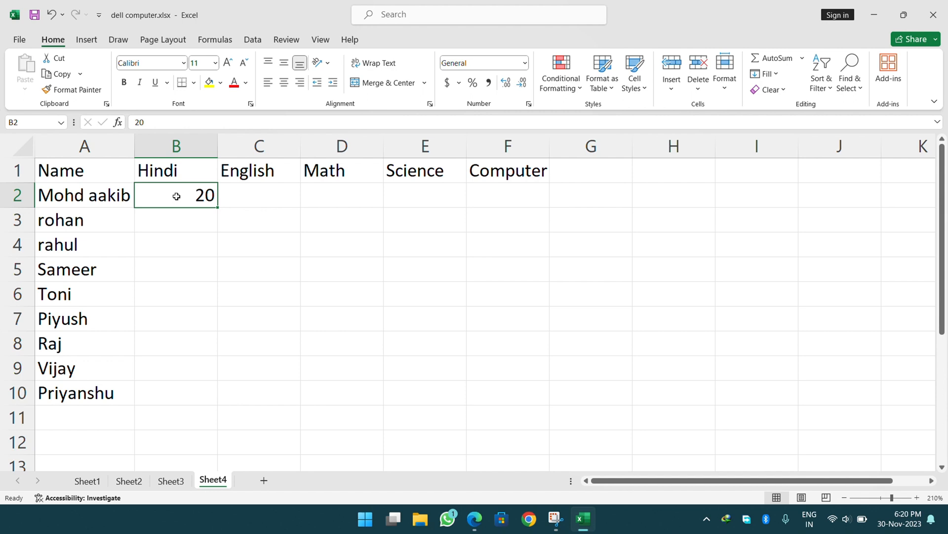
pyautogui.press('Return')
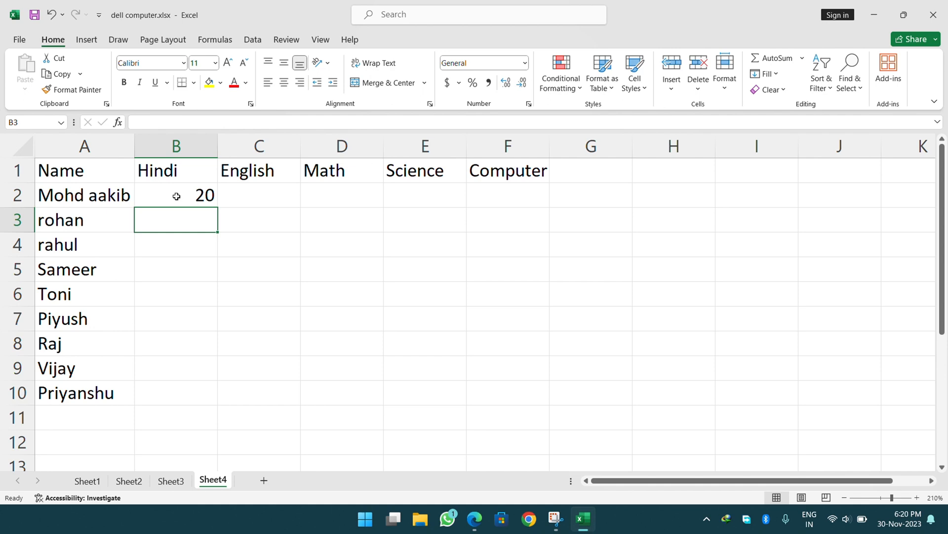
pyautogui.write('36')
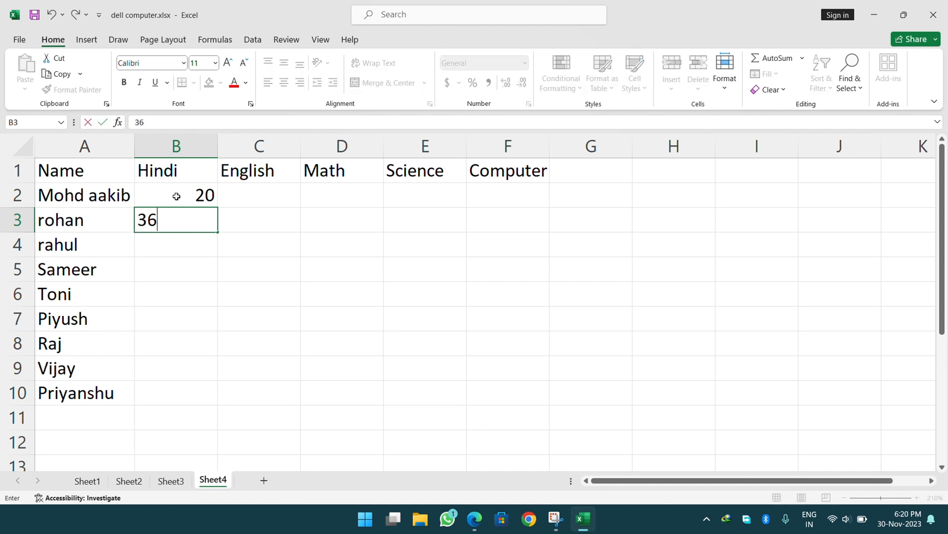
pyautogui.press('Return')
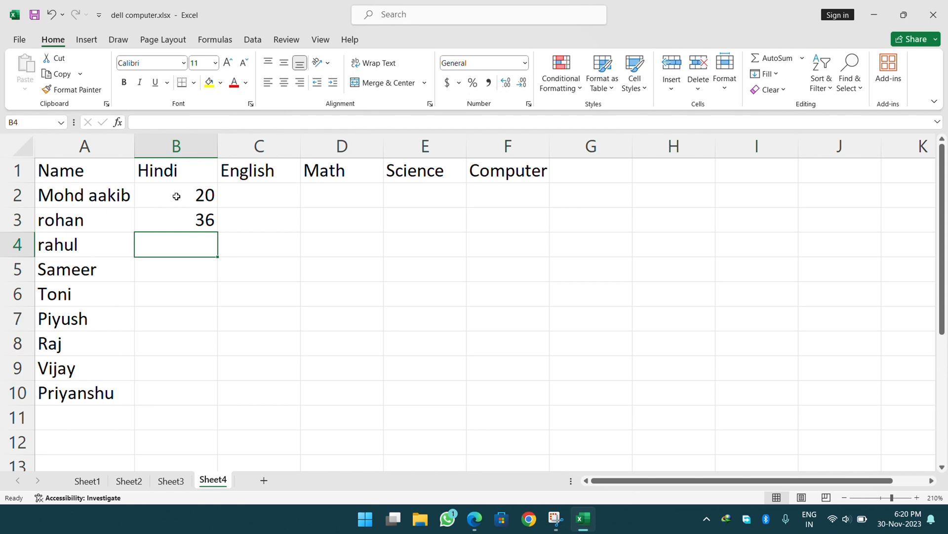
pyautogui.write('48')
pyautogui.press('Return')
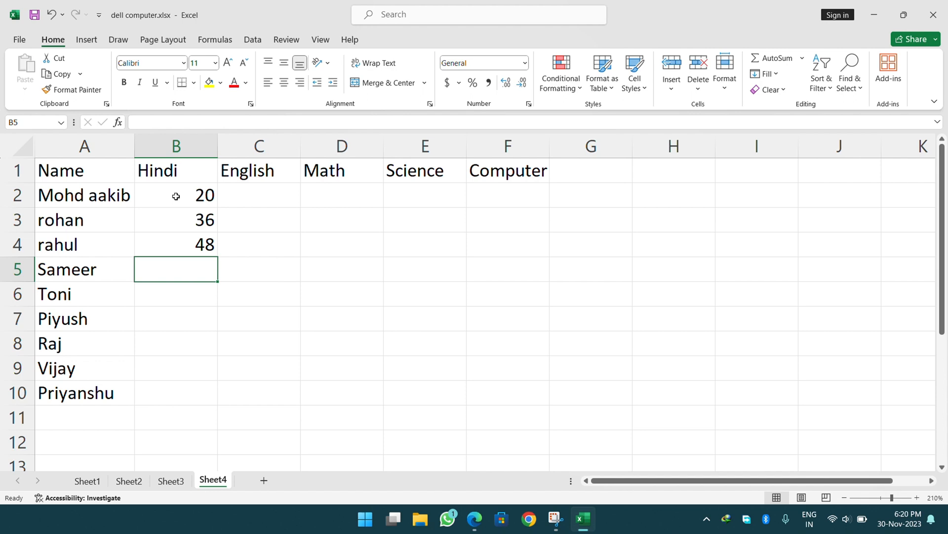
# Select the whole marks table A1:F10.
pyautogui.moveTo(176, 196); pyautogui.dragTo(297, 274)
pyautogui.click(303, 239)
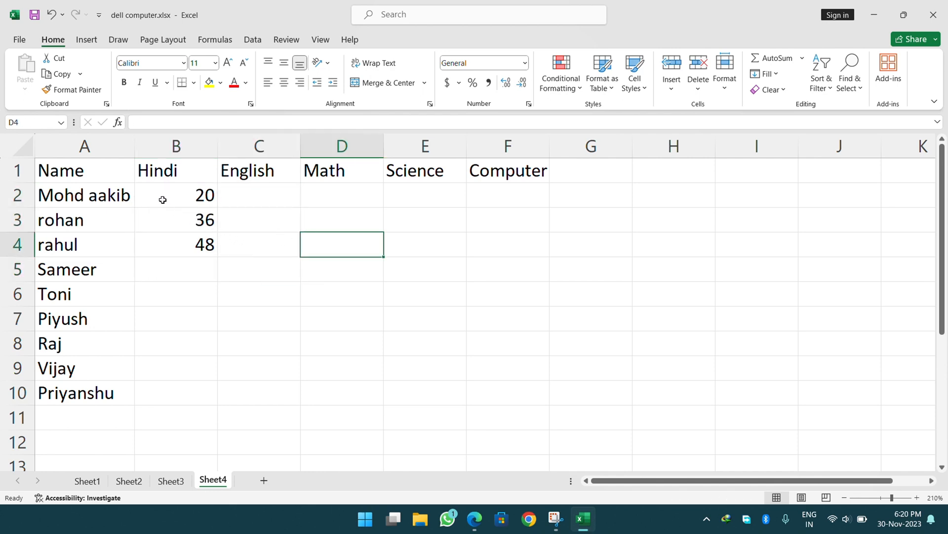
pyautogui.click(79, 171)
pyautogui.moveTo(79, 172); pyautogui.dragTo(509, 387)
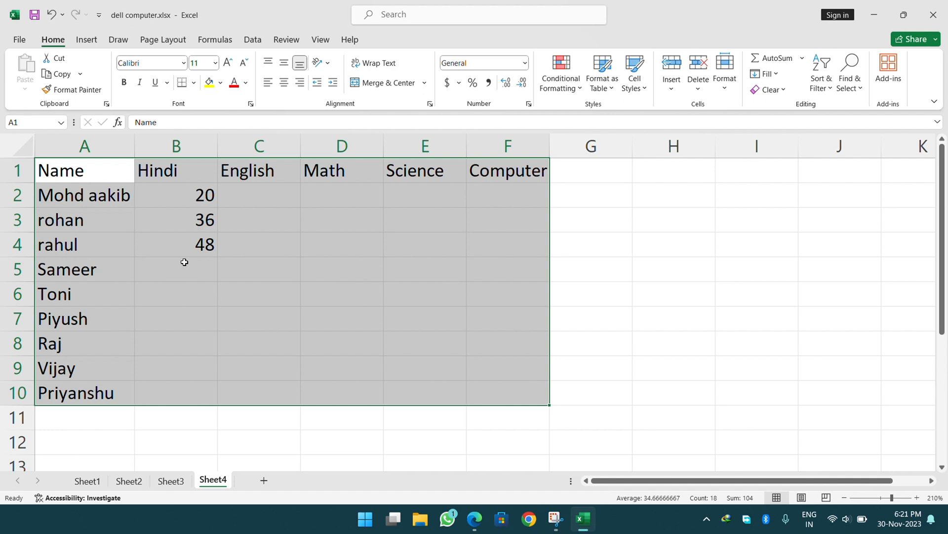
# Apply All Borders to the A1:F10 marks table, then select the marks area B2:F10.
pyautogui.click(266, 277)
pyautogui.moveTo(62, 170); pyautogui.dragTo(483, 385)
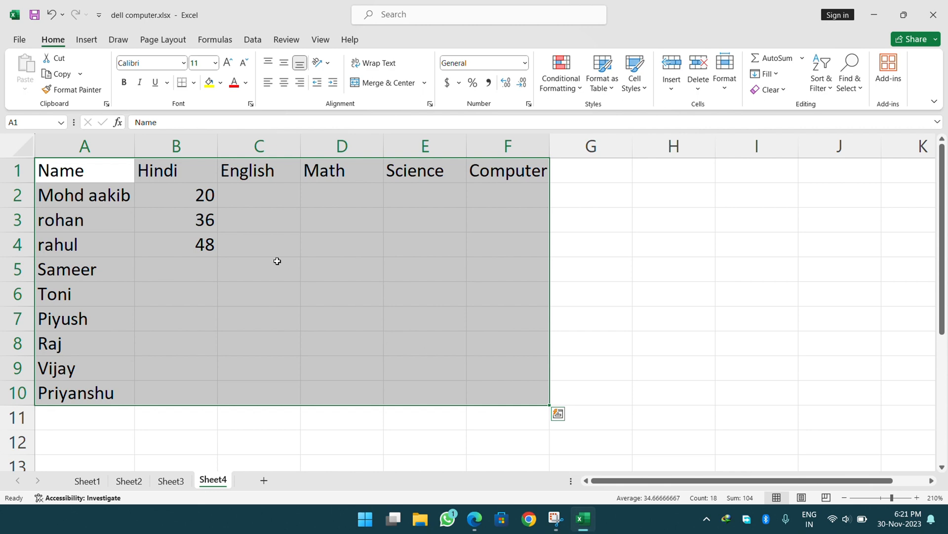
pyautogui.click(193, 83)
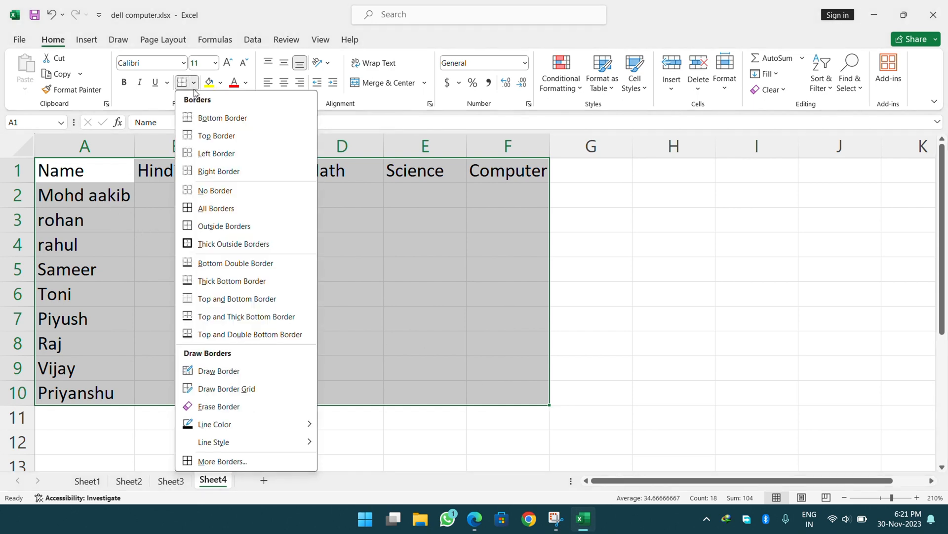
pyautogui.click(203, 209)
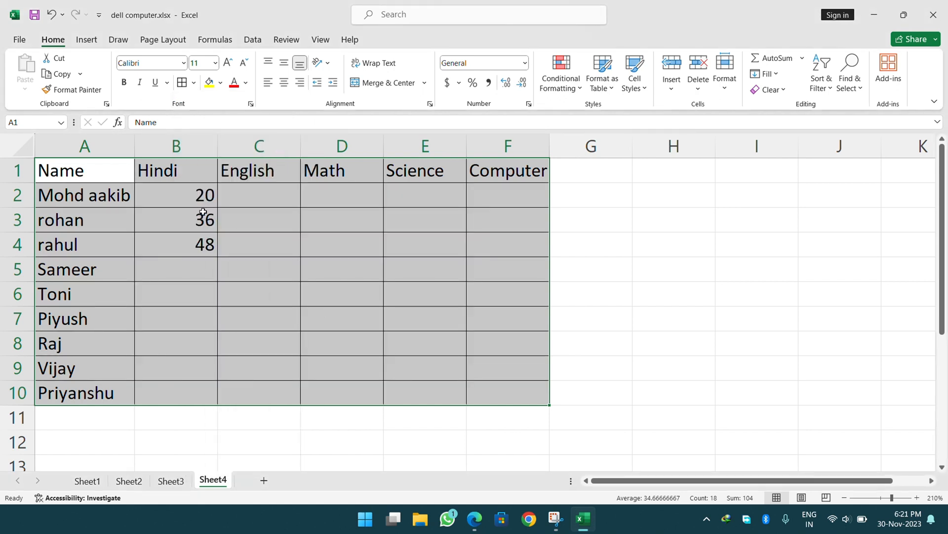
pyautogui.click(568, 214)
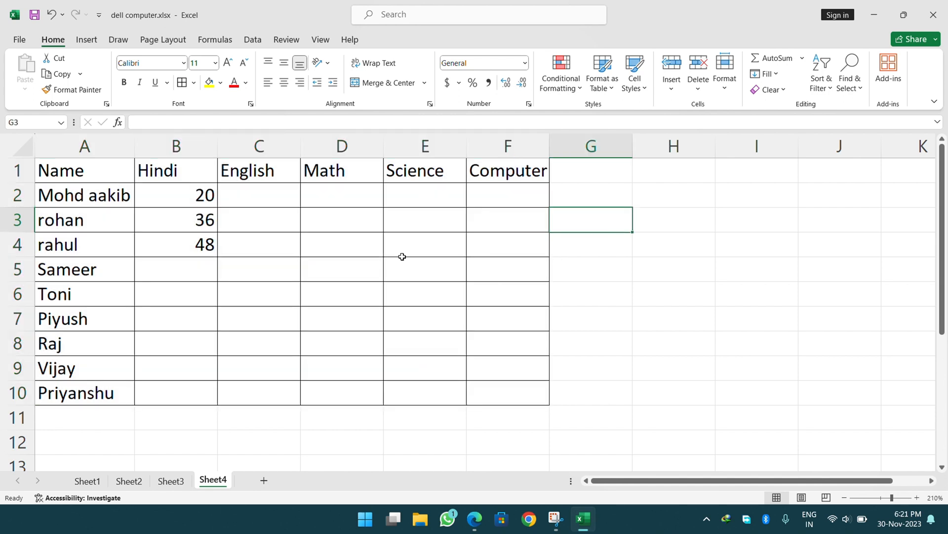
pyautogui.click(641, 289)
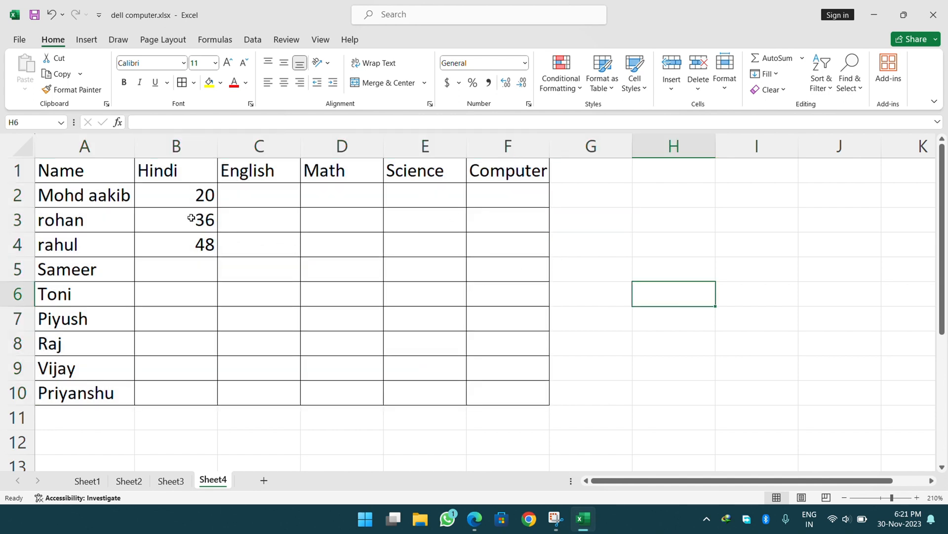
pyautogui.moveTo(169, 195); pyautogui.dragTo(498, 387)
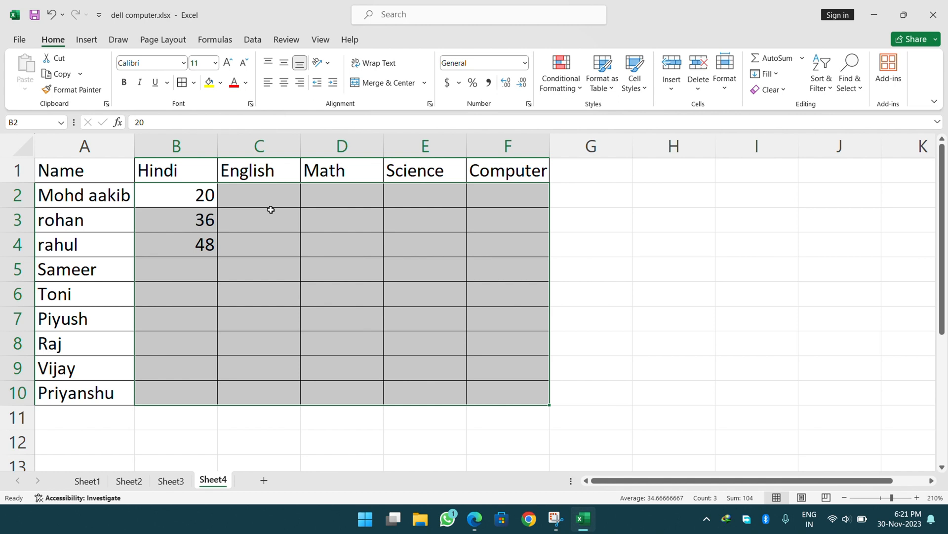
# Begin a =RANDBETWEEN( formula in B2 of the selected marks area.
pyautogui.write('=ra')
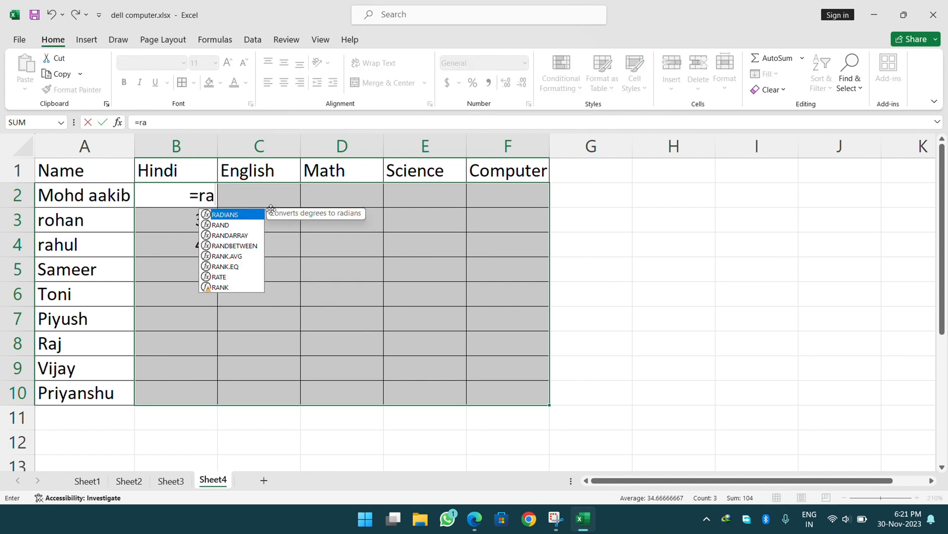
pyautogui.write('ndbe')
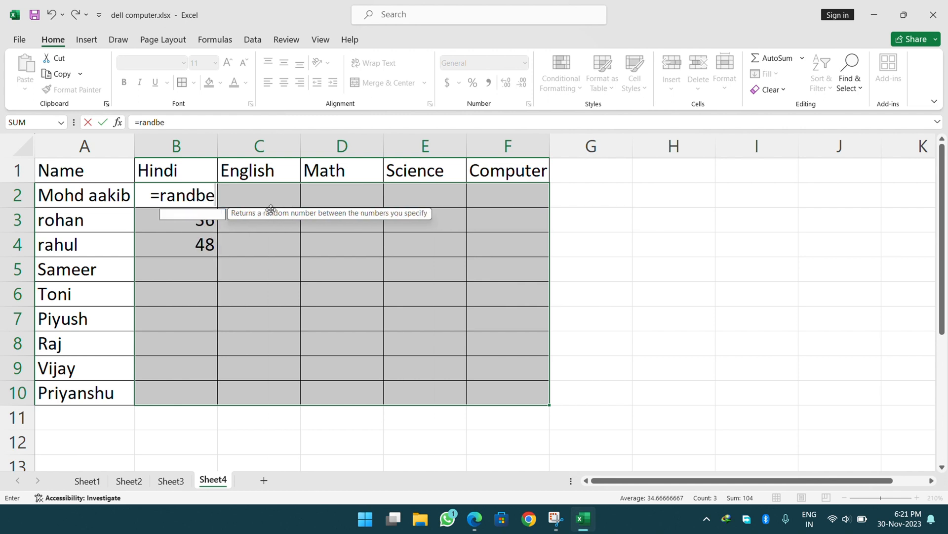
pyautogui.write('twee')
pyautogui.press('Tab')
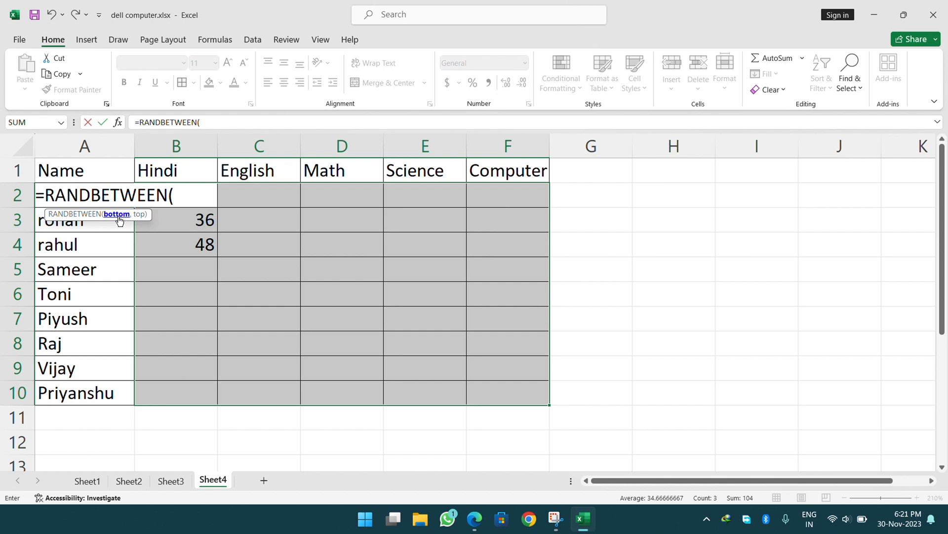
# Complete =RANDBETWEEN(35,91) in B2 to get a random Hindi mark, then reselect B2.
pyautogui.write('35')
pyautogui.write(',91')
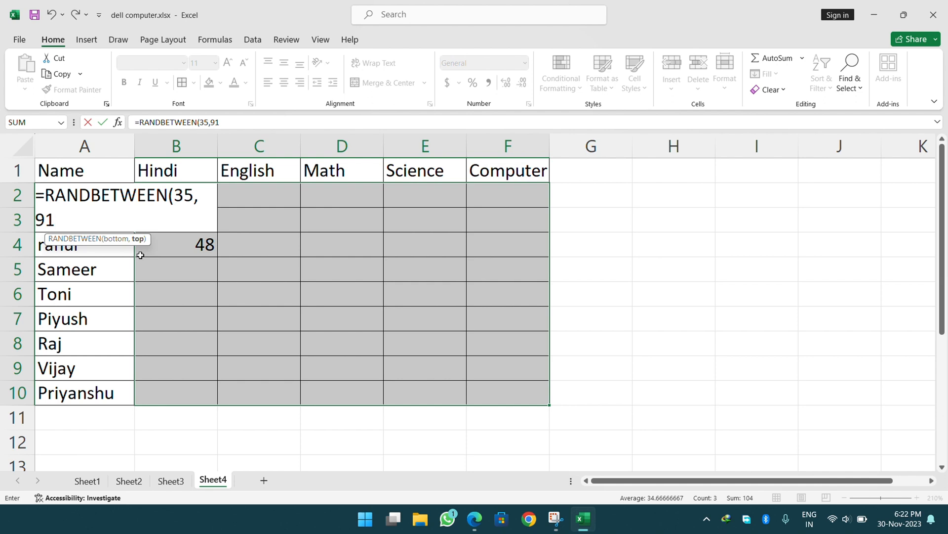
pyautogui.write(')')
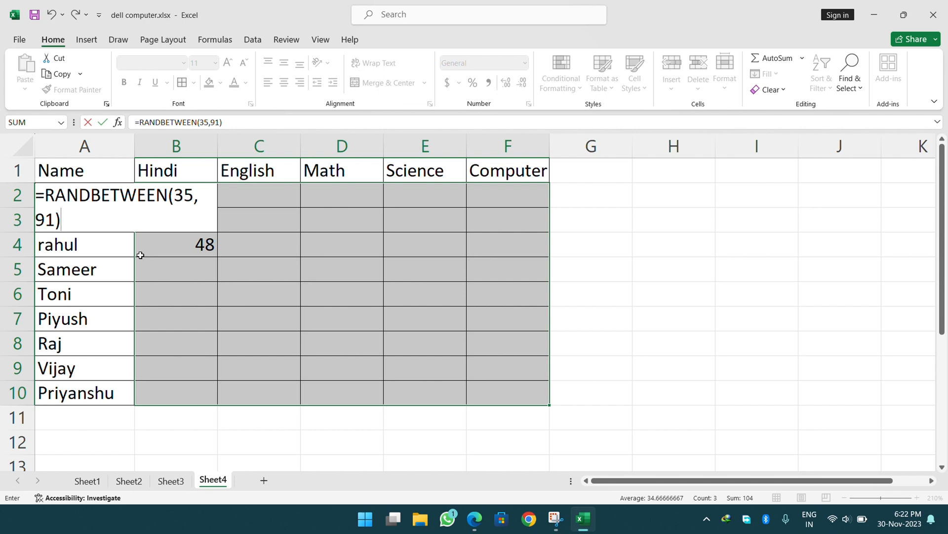
pyautogui.press('Return')
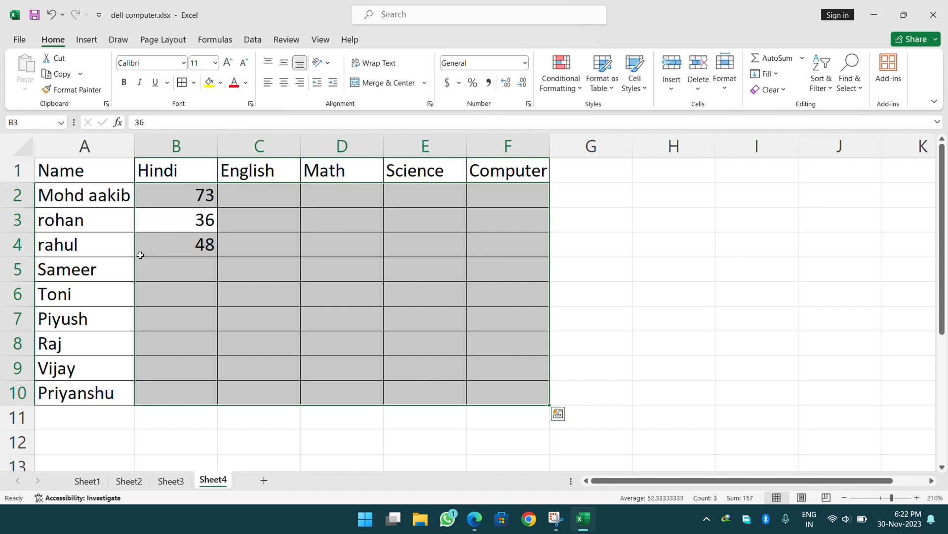
pyautogui.press('Up')
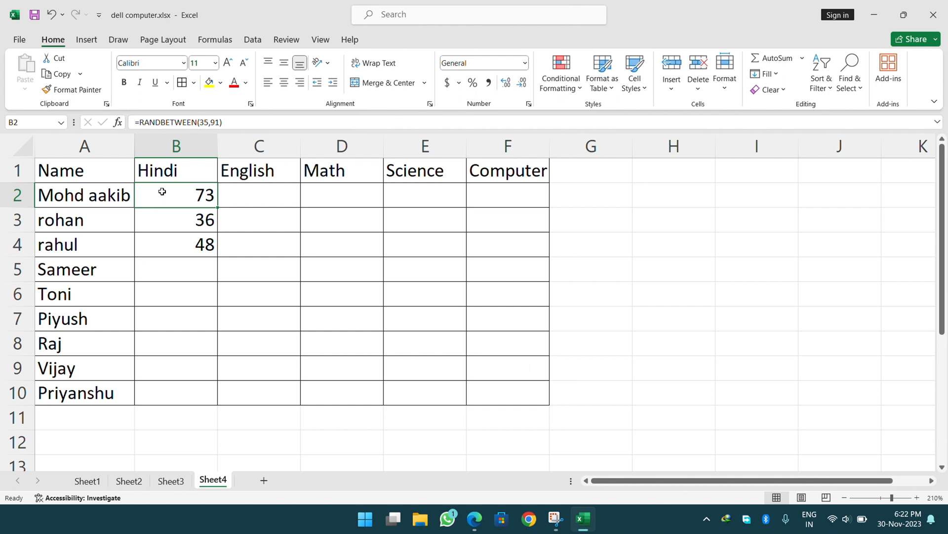
# Fill the =RANDBETWEEN(35,91) formula into every mark cell of B2:F10 with Ctrl+Enter.
pyautogui.moveTo(161, 193); pyautogui.dragTo(489, 385)
pyautogui.press('F2')
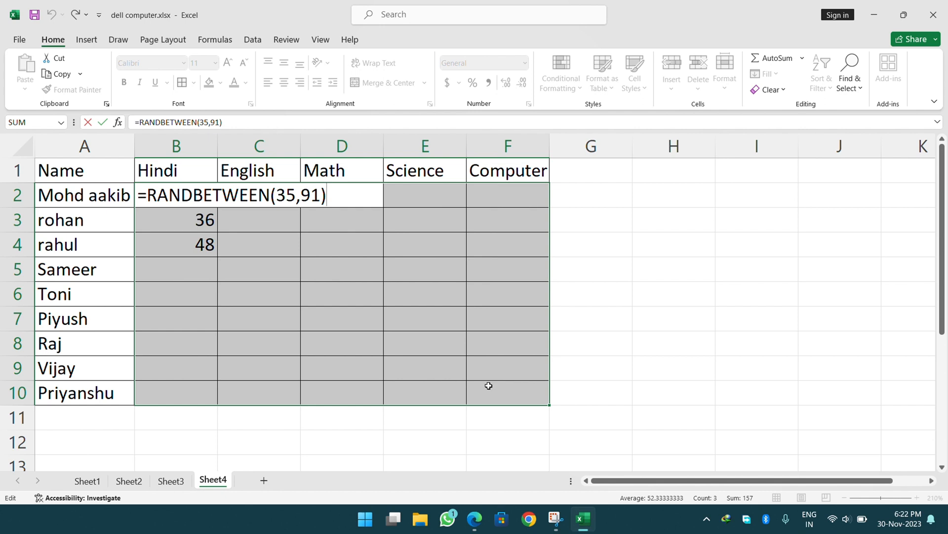
pyautogui.hotkey('ctrl', 'Return')
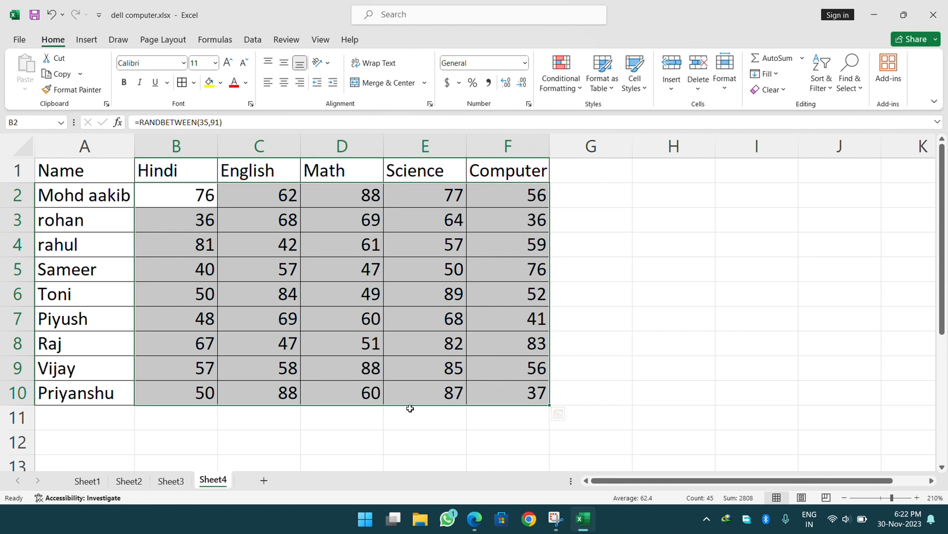
pyautogui.click(608, 258)
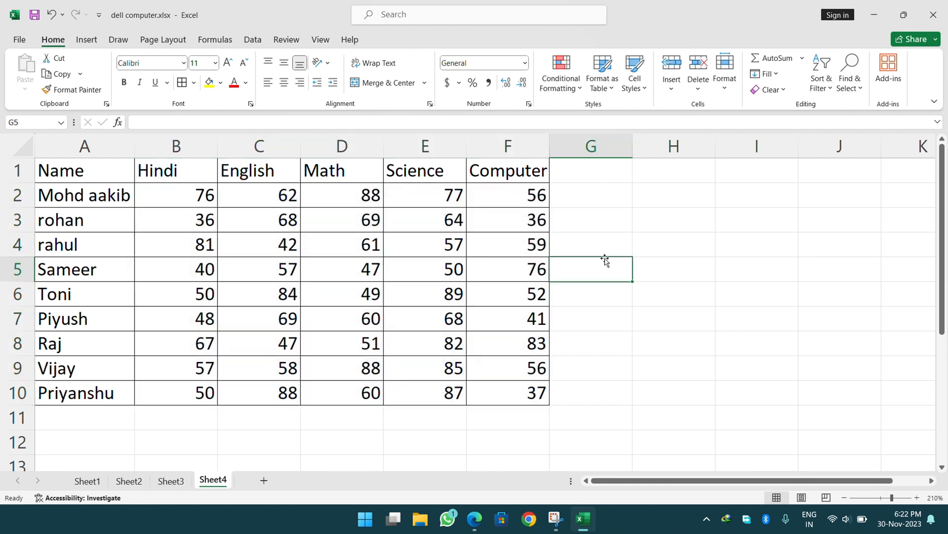
pyautogui.click(266, 220)
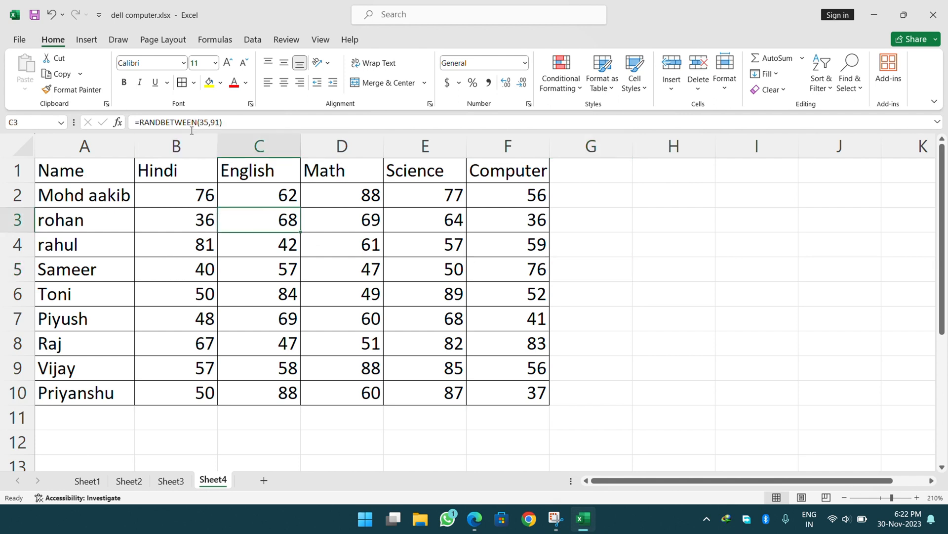
pyautogui.click(93, 170)
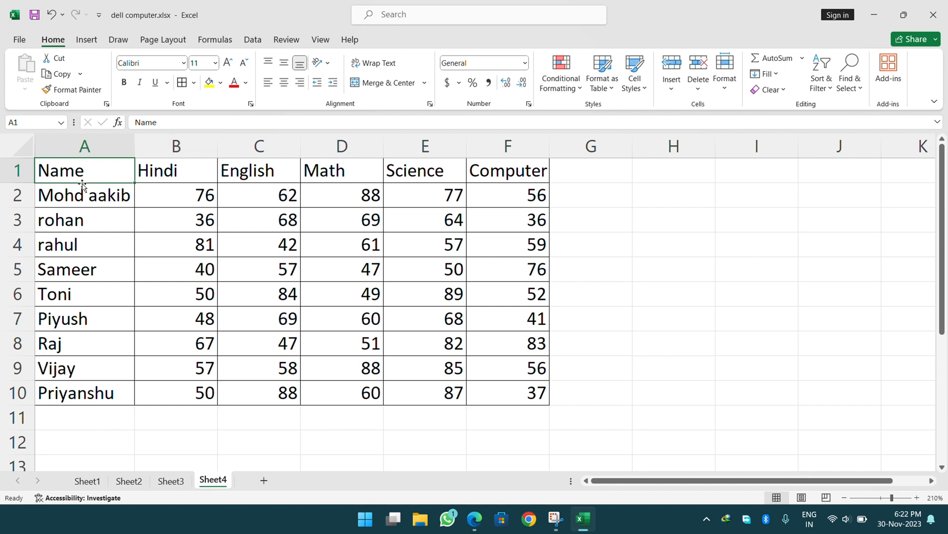
pyautogui.click(62, 197)
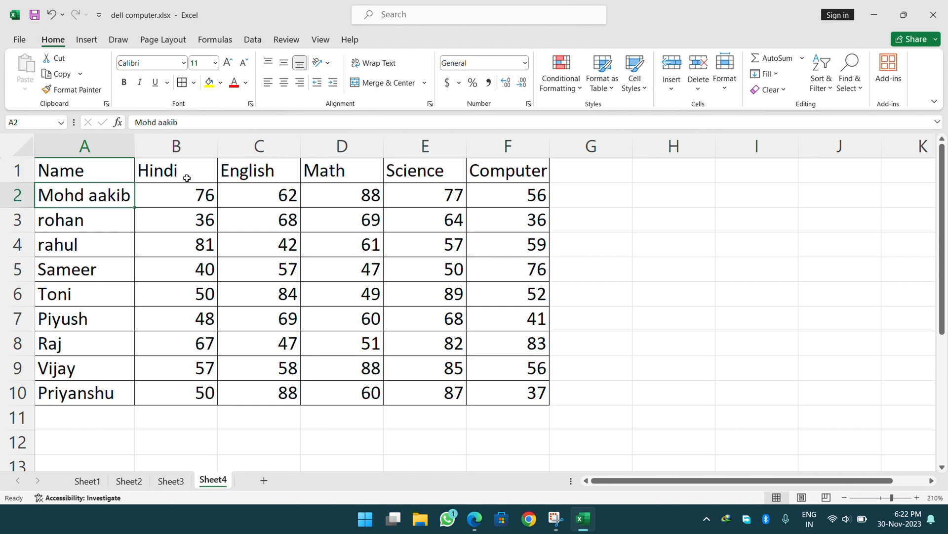
pyautogui.click(184, 194)
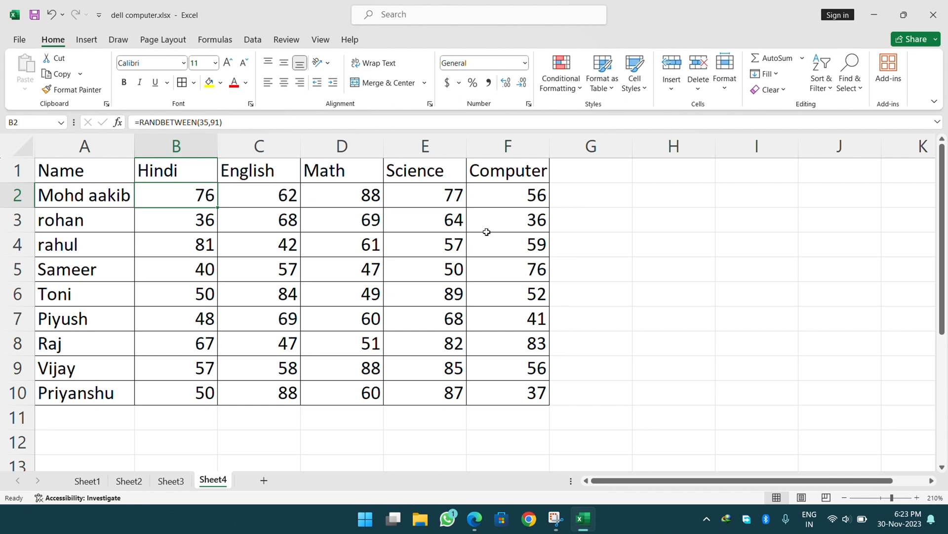
pyautogui.click(354, 271)
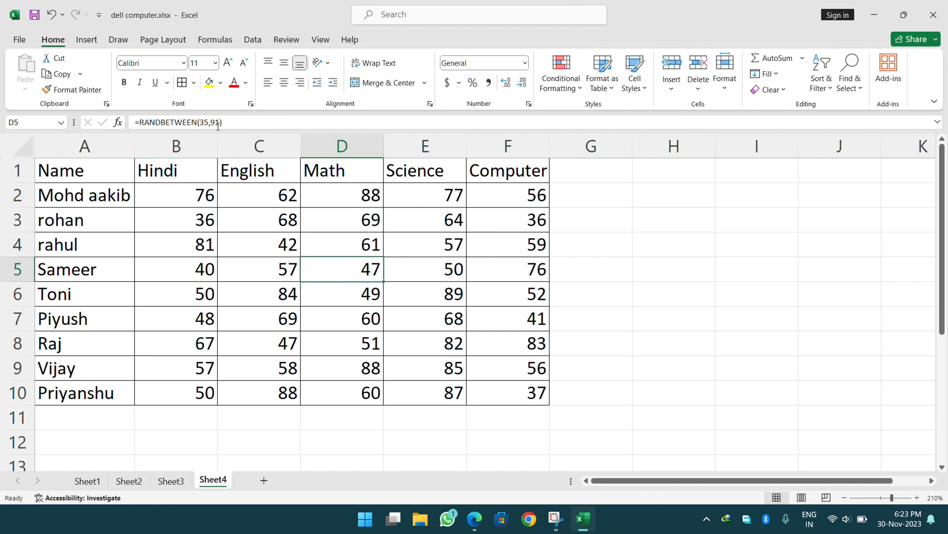
pyautogui.click(427, 260)
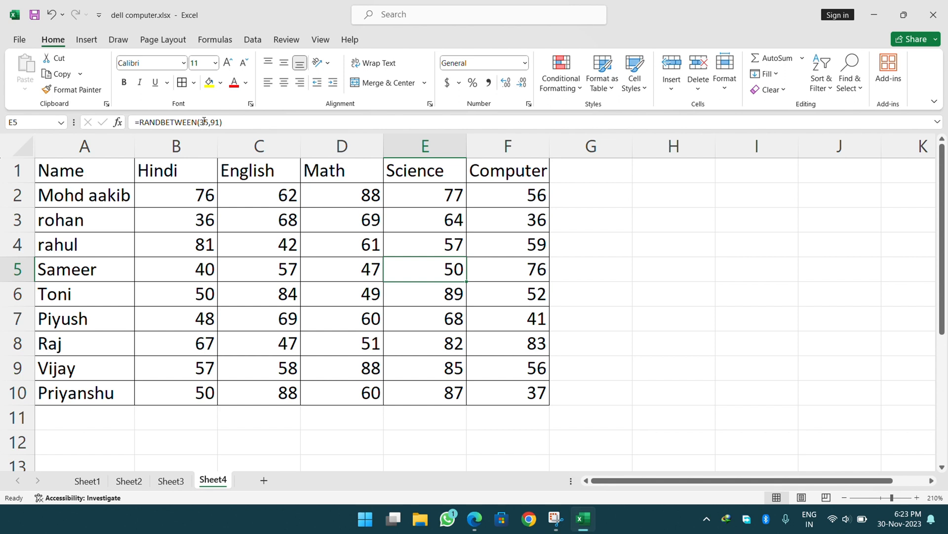
pyautogui.click(412, 29)
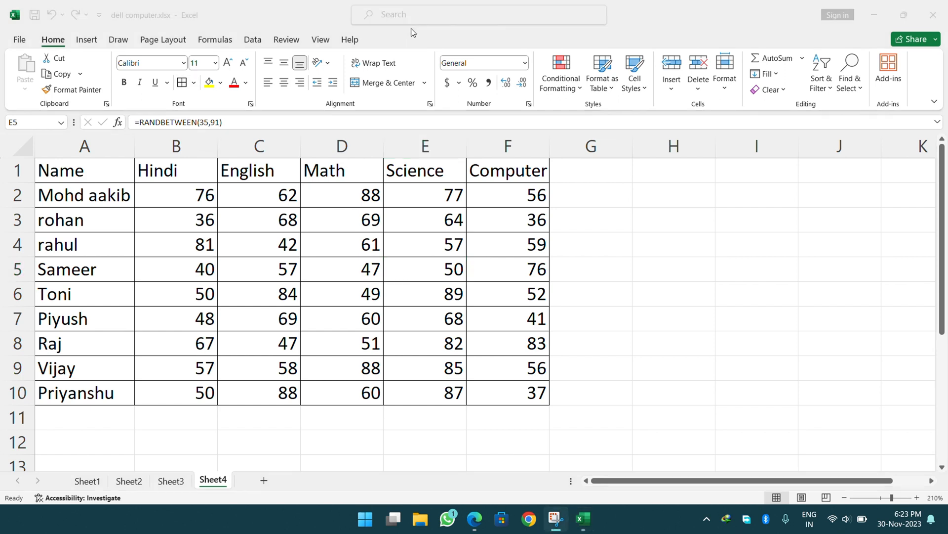
pyautogui.click(405, 194)
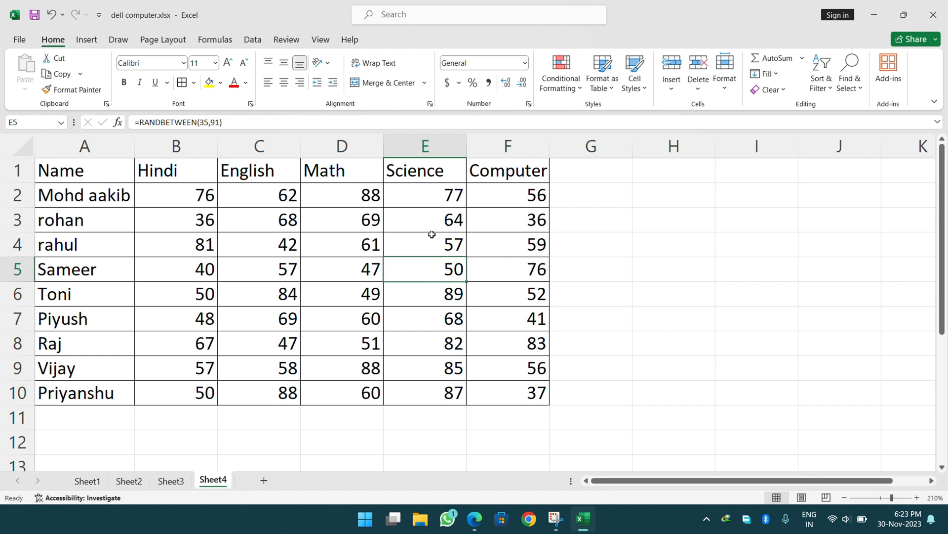
pyautogui.click(708, 218)
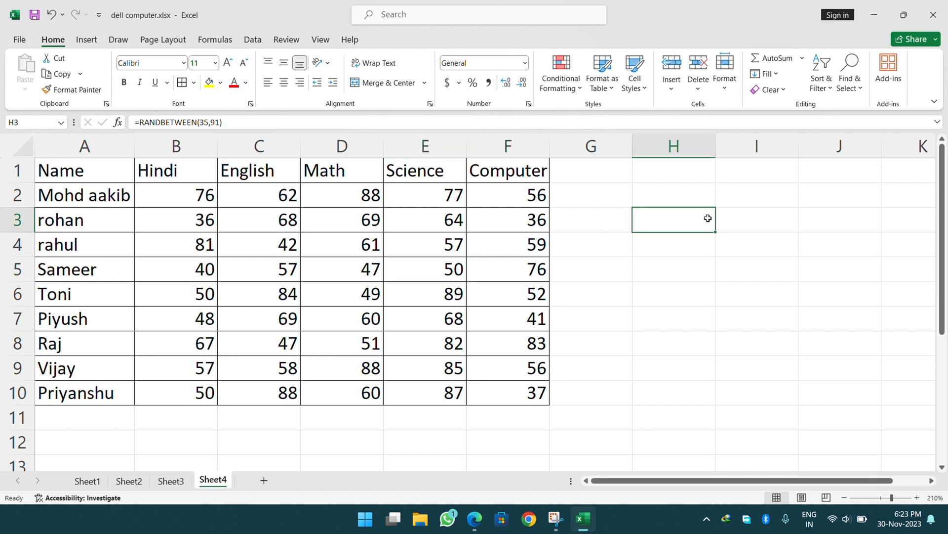
# Enter throwaway text in H3 and H4 to recalculate the random marks, then clear H4.
pyautogui.write('hgf')
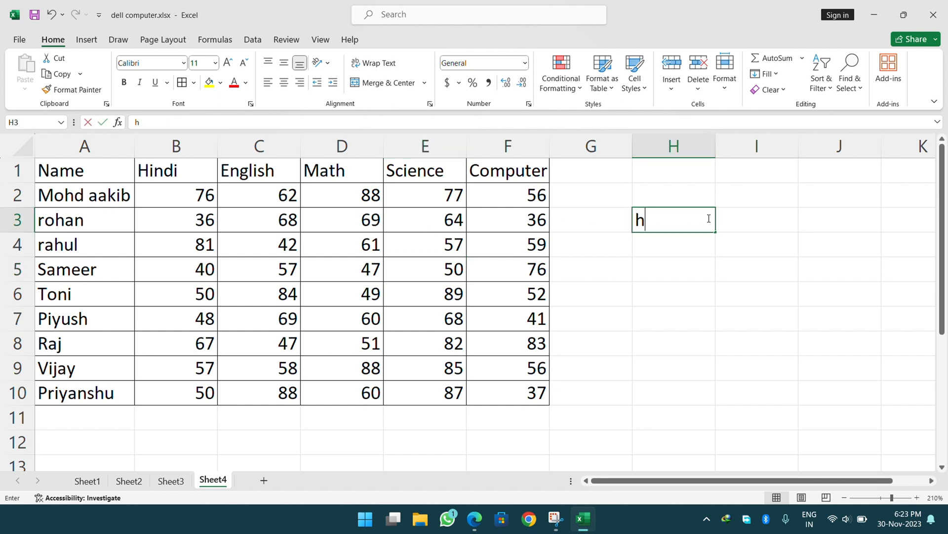
pyautogui.press('BackSpace')
pyautogui.press('BackSpace')
pyautogui.press('BackSpace')
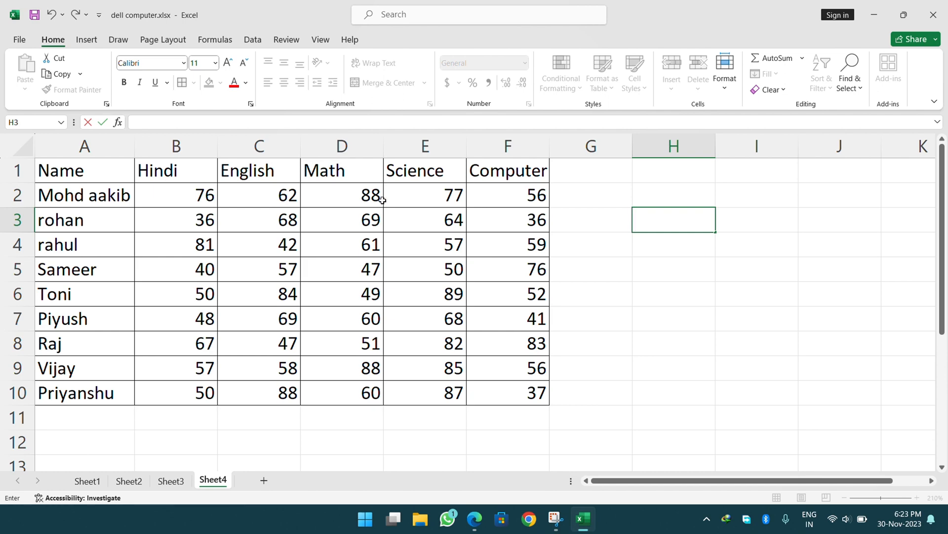
pyautogui.press('Return')
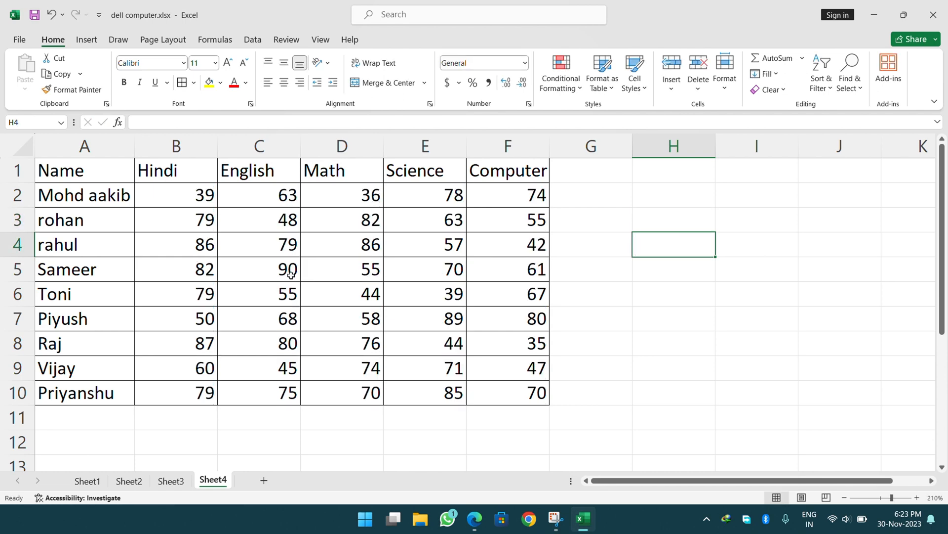
pyautogui.write('kjj')
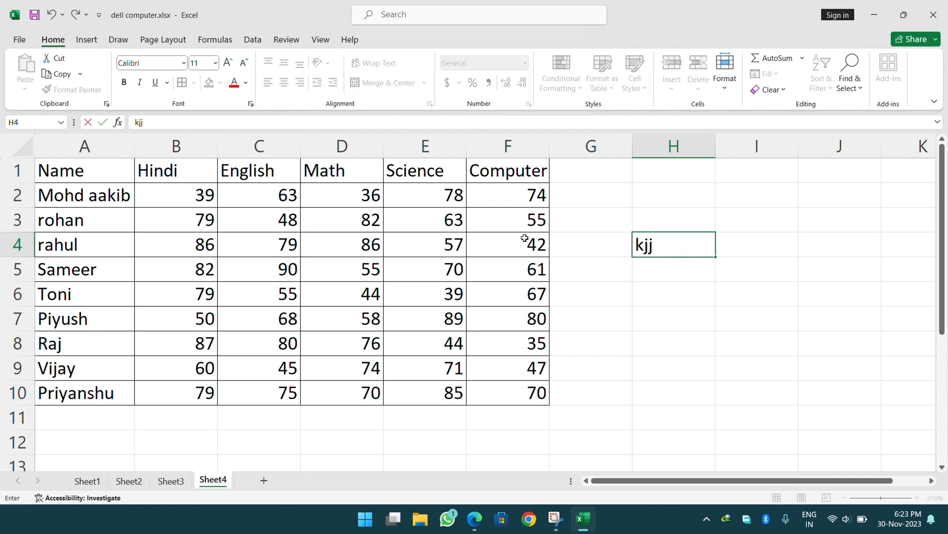
pyautogui.press('Return')
pyautogui.press('Up')
pyautogui.press('Delete')
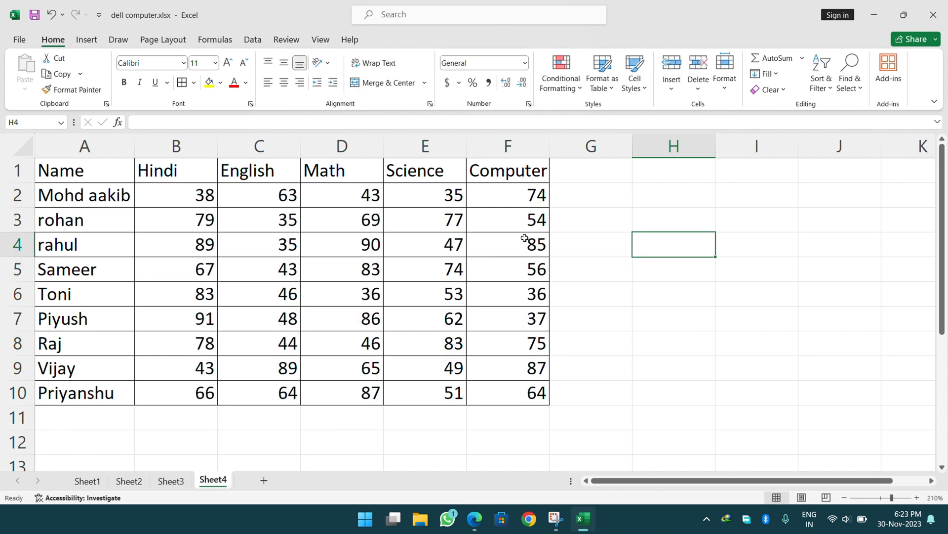
pyautogui.press('Down')
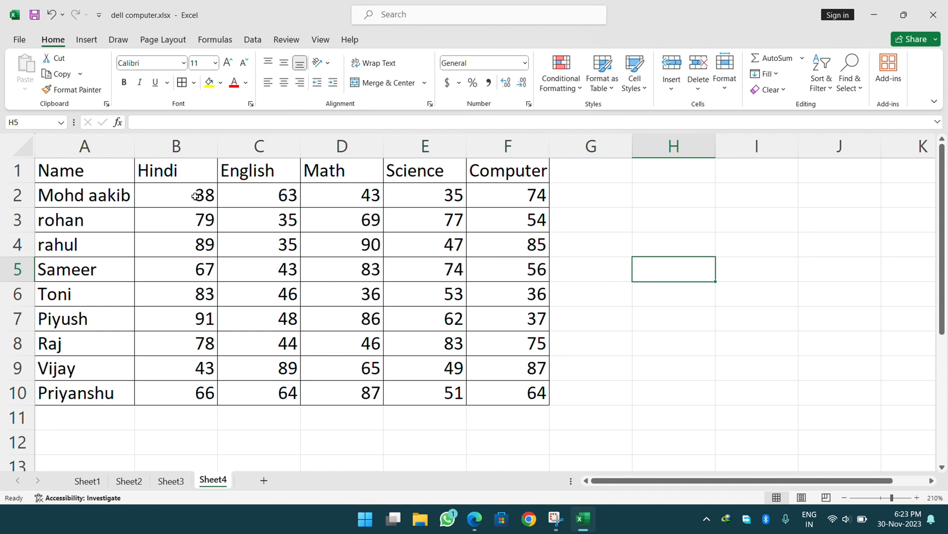
# Copy the B2:F10 marks and paste them back as values only.
pyautogui.moveTo(196, 197); pyautogui.dragTo(486, 390)
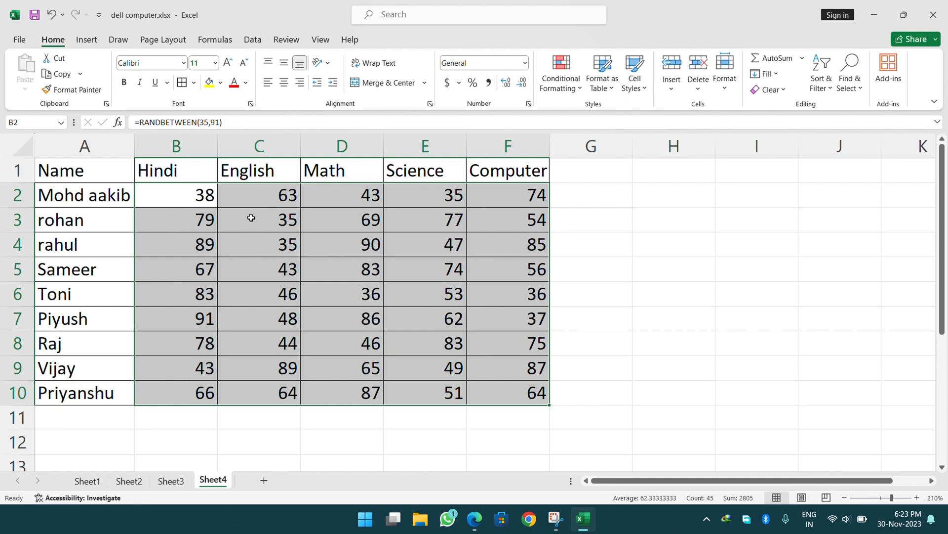
pyautogui.click(159, 233)
pyautogui.moveTo(163, 192); pyautogui.dragTo(510, 381)
pyautogui.click(70, 78)
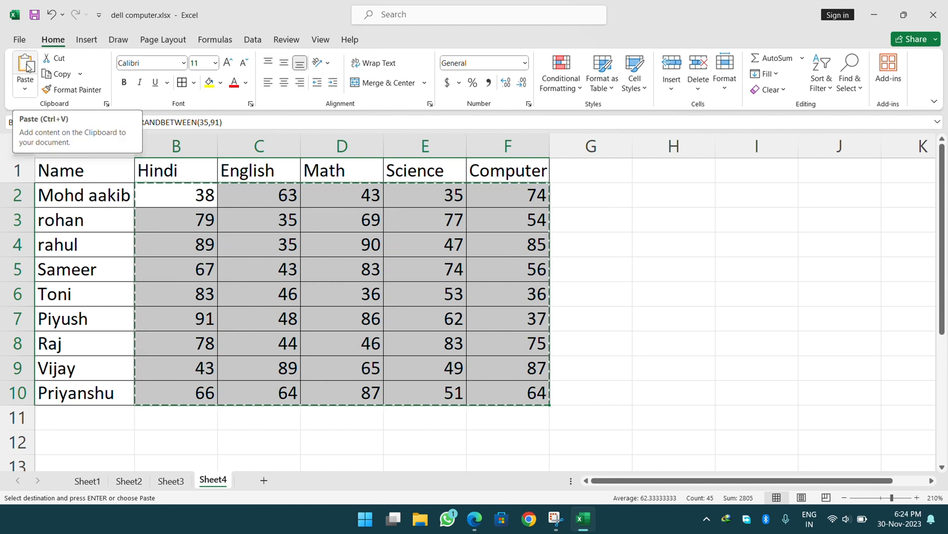
pyautogui.click(24, 90)
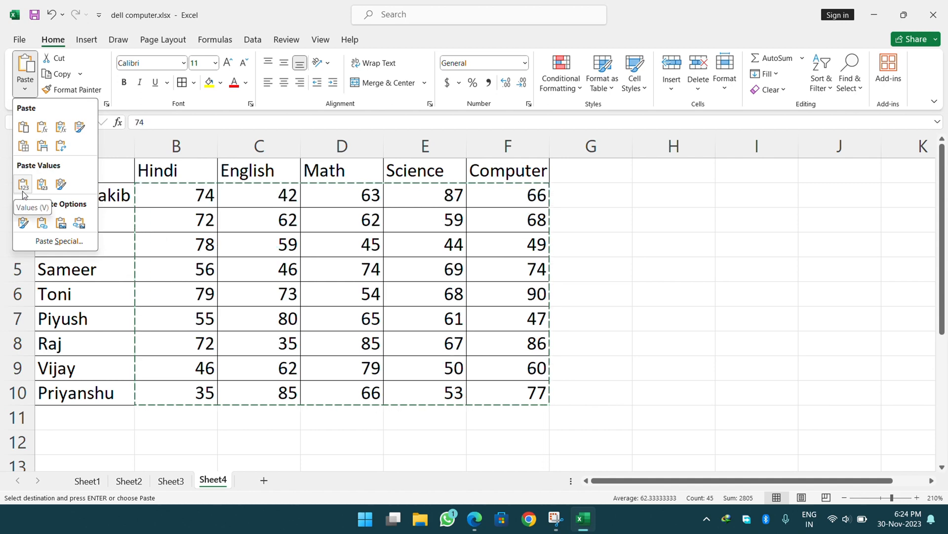
pyautogui.click(23, 187)
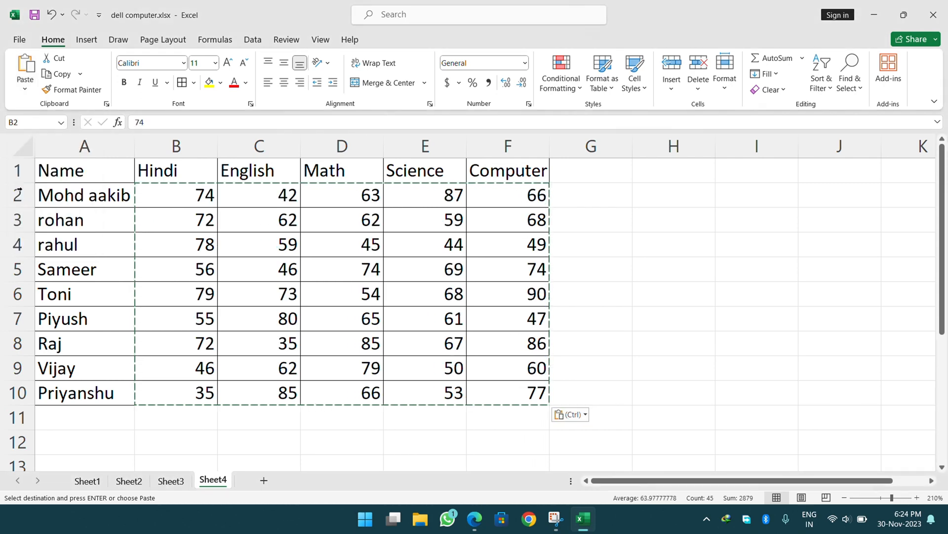
# Check that B2 and B3 now hold plain numbers (70 and 86).
pyautogui.click(618, 256)
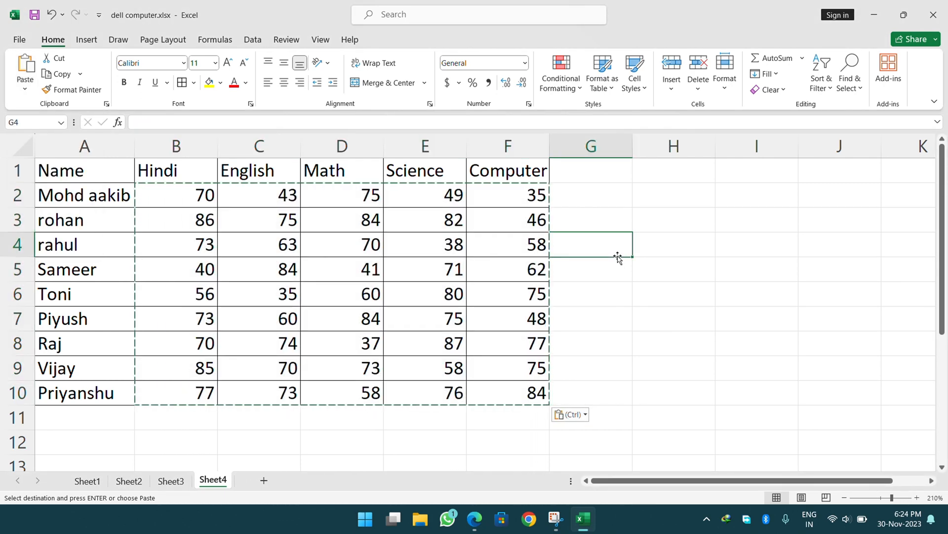
pyautogui.click(186, 202)
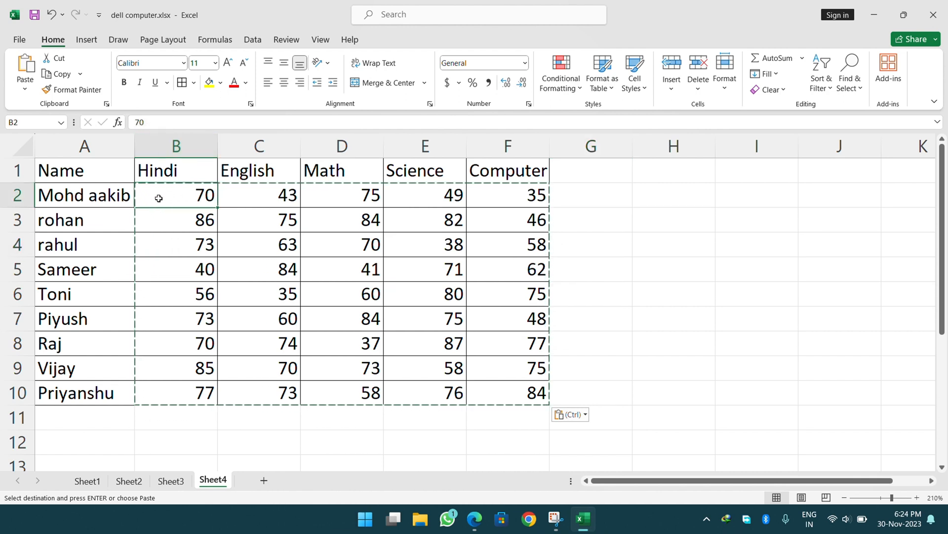
pyautogui.click(166, 225)
# Check B4, cancel the pending copy, and select the B2:F10 marks block.
pyautogui.click(168, 248)
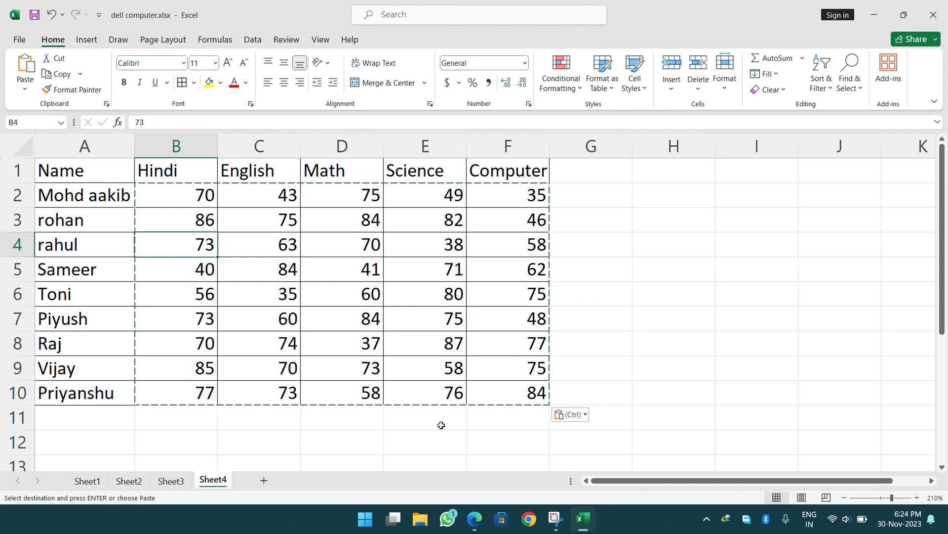
pyautogui.press('Escape')
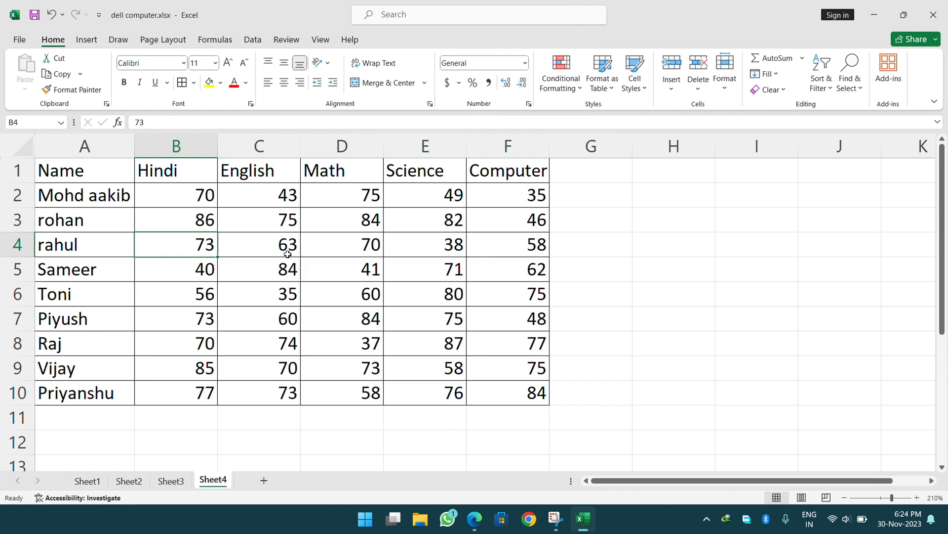
pyautogui.moveTo(186, 195); pyautogui.dragTo(323, 270)
pyautogui.moveTo(506, 357); pyautogui.dragTo(542, 392)
# Replace all B2:F10 marks with =RANDBETWEEN(34,94) using Ctrl+Enter.
pyautogui.press('Delete')
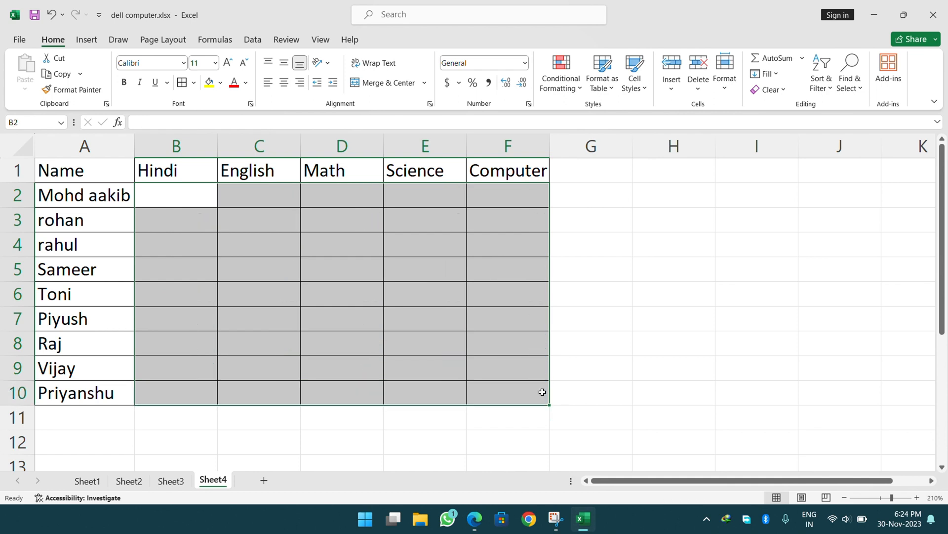
pyautogui.write('=randbetwee')
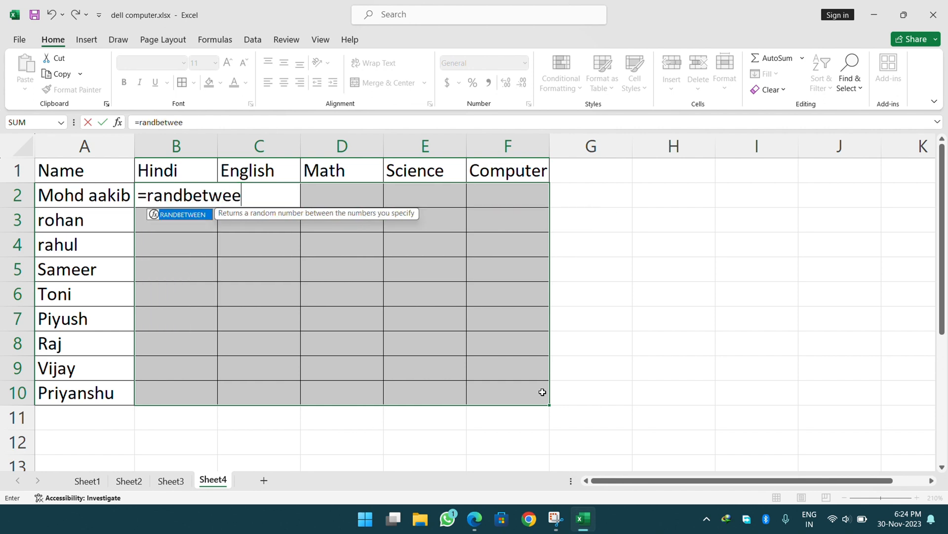
pyautogui.press('Tab')
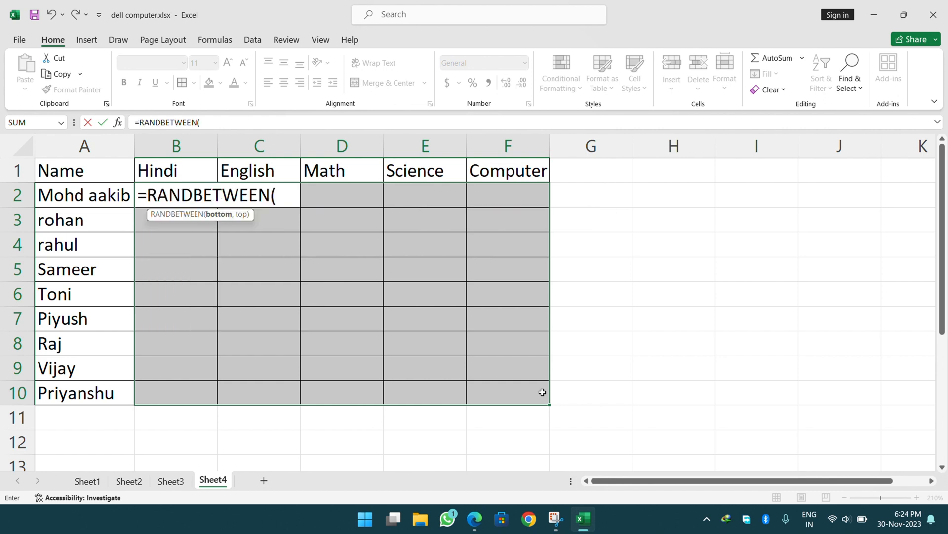
pyautogui.write('34,94')
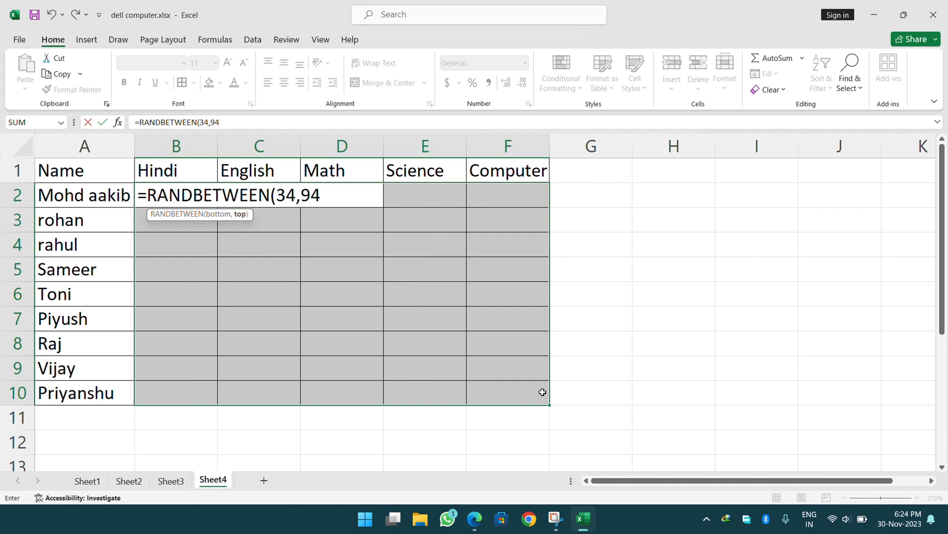
pyautogui.write(')')
pyautogui.hotkey('ctrl', 'Return')
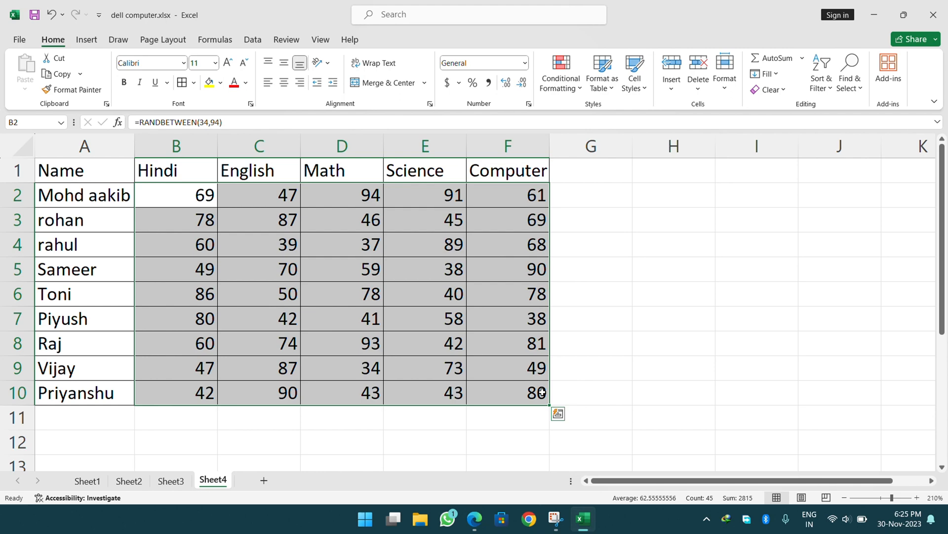
# Enter and delete a test entry in I5 to refresh the random marks.
pyautogui.click(760, 277)
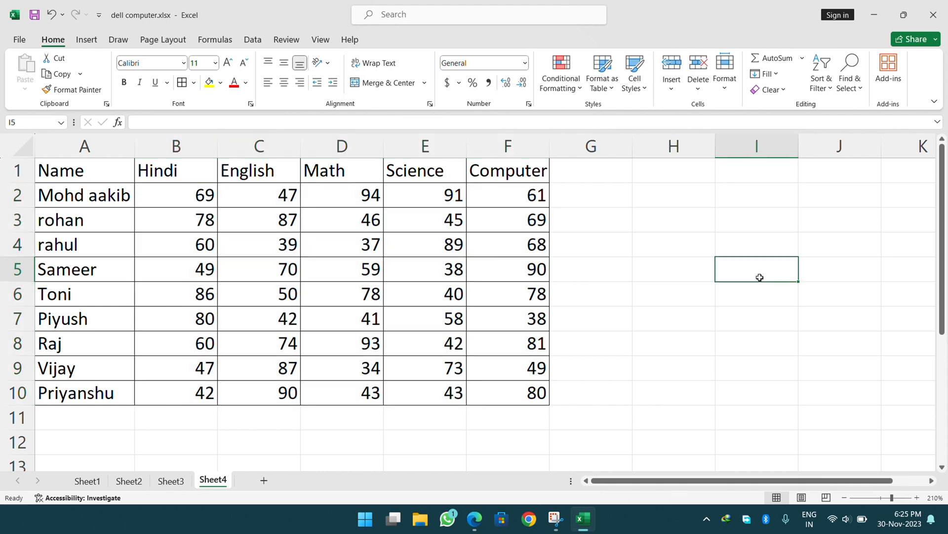
pyautogui.write('bbjk')
pyautogui.press('Return')
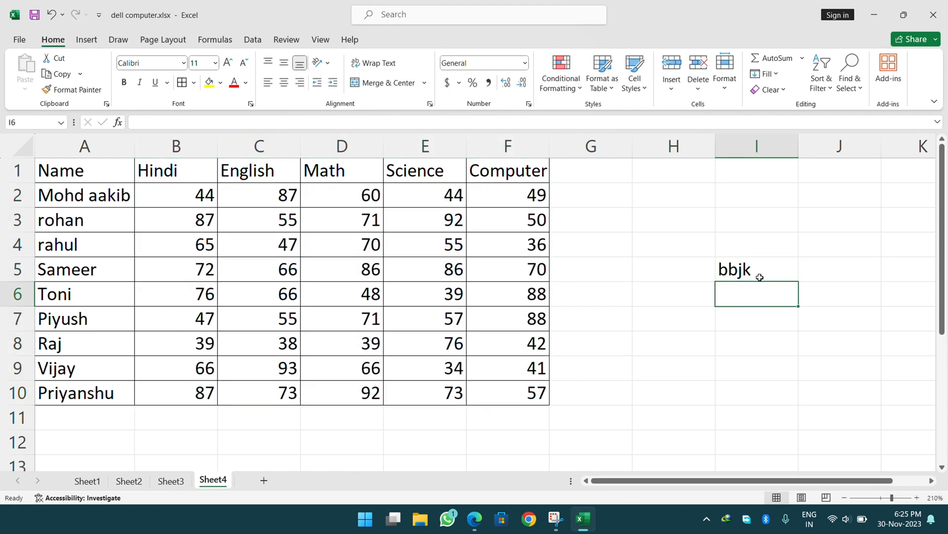
pyautogui.click(760, 277)
pyautogui.press('Delete')
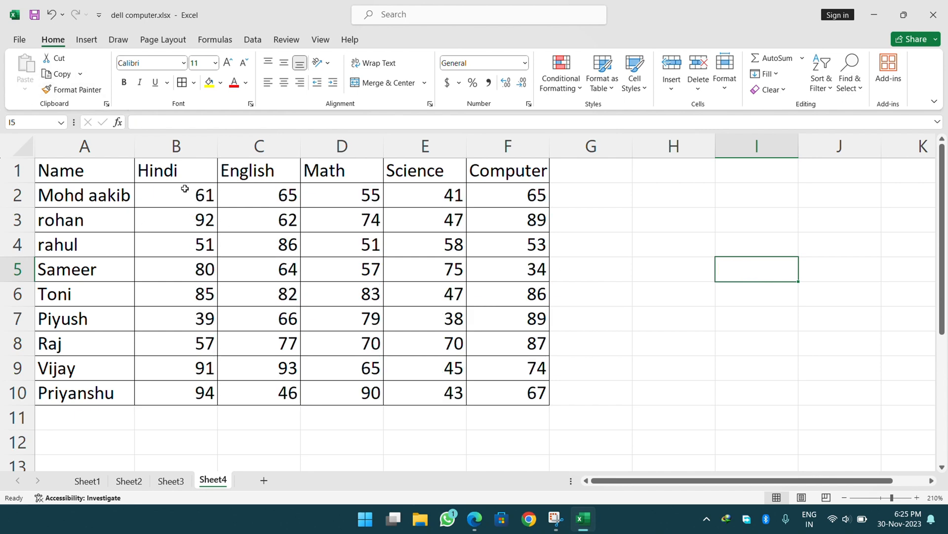
pyautogui.moveTo(184, 189); pyautogui.dragTo(498, 386)
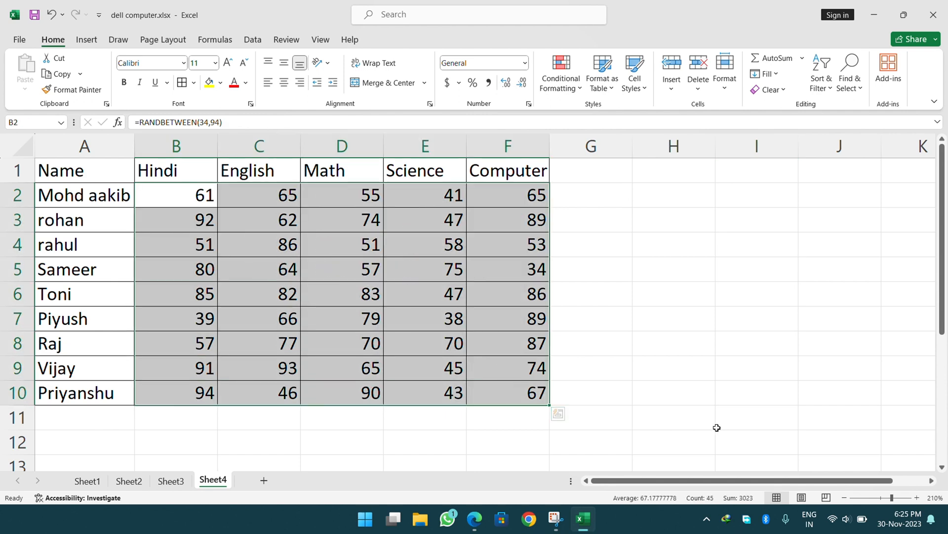
pyautogui.hotkey('ctrl', 'c')
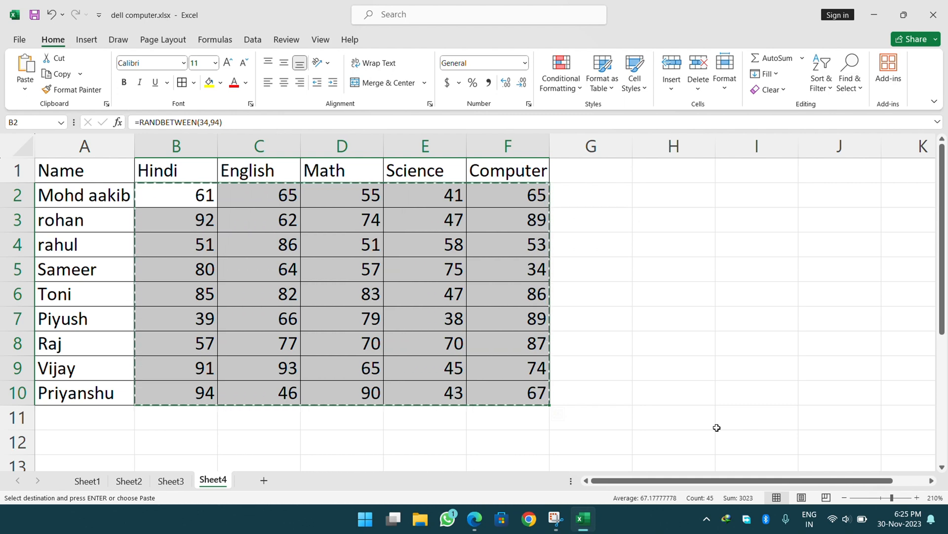
pyautogui.hotkey('ctrl', 'alt', 'v')
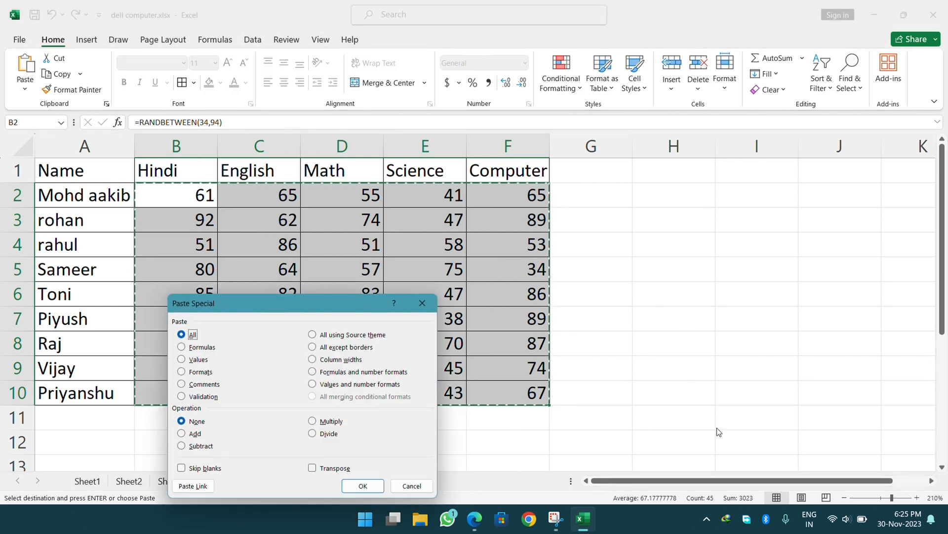
pyautogui.press('Return')
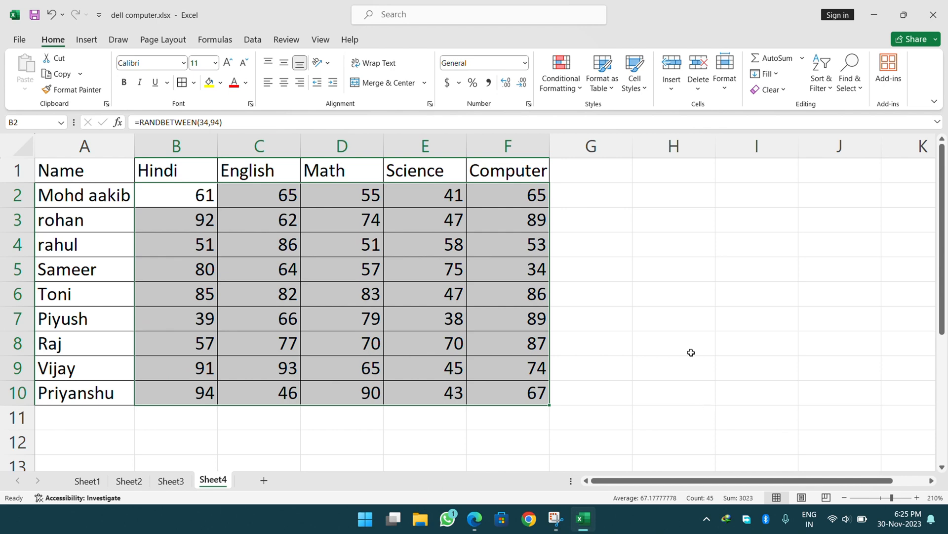
# Add the note 'Ctrl+C' in I3 with the label 'for copy' in J3.
pyautogui.click(726, 212)
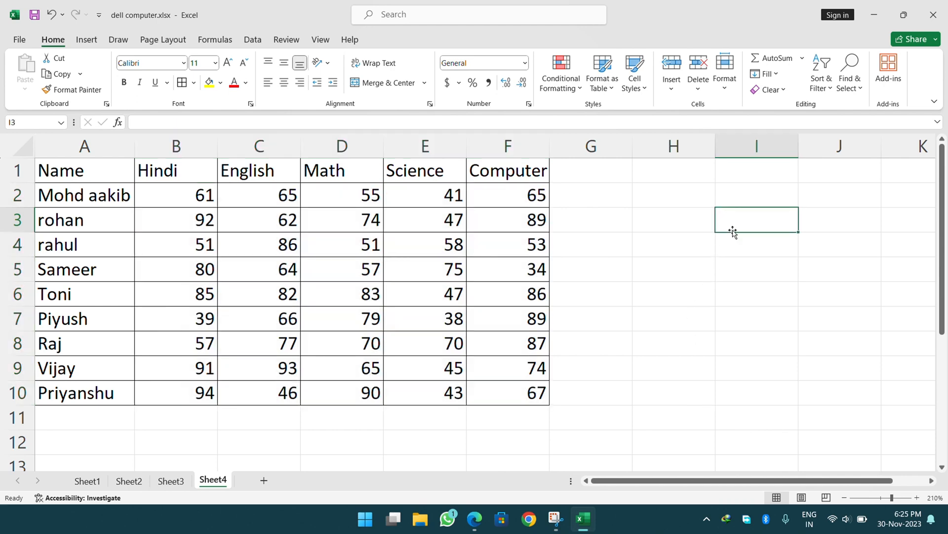
pyautogui.write('Ctr')
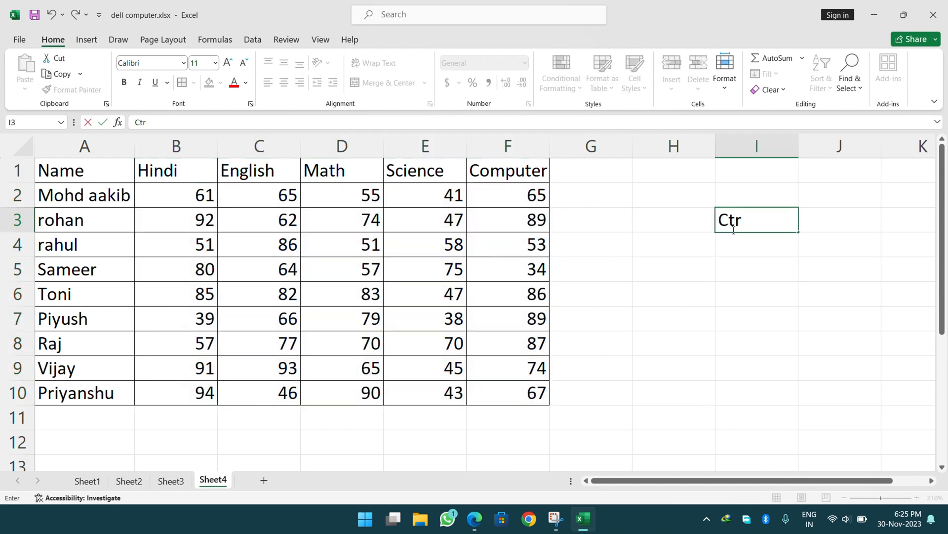
pyautogui.write('l+C')
pyautogui.press('Return')
pyautogui.press('Right')
pyautogui.press('Up')
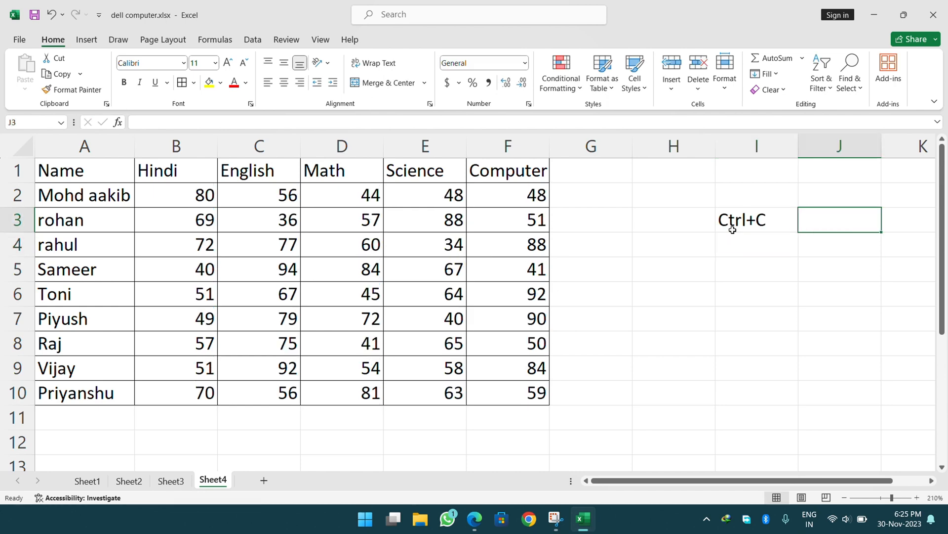
pyautogui.write('for')
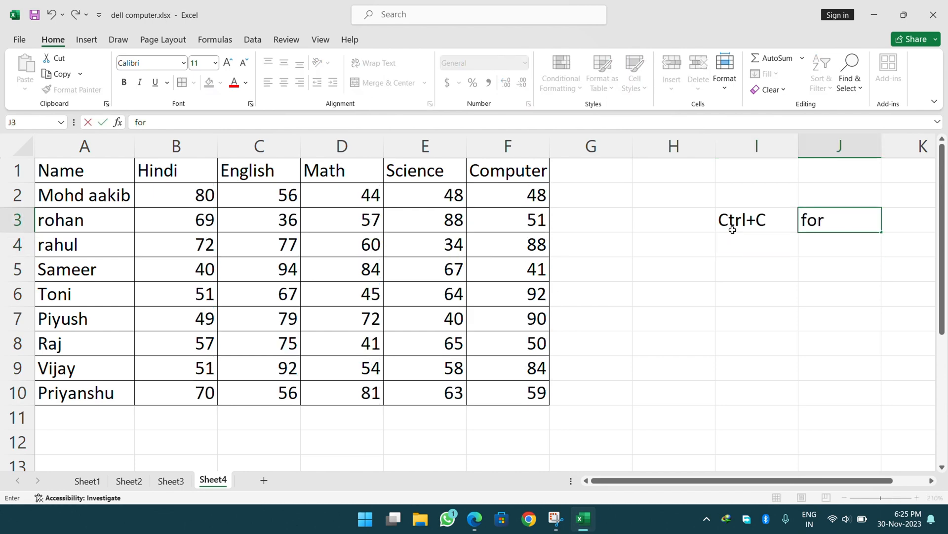
pyautogui.write(' copy')
pyautogui.press('Return')
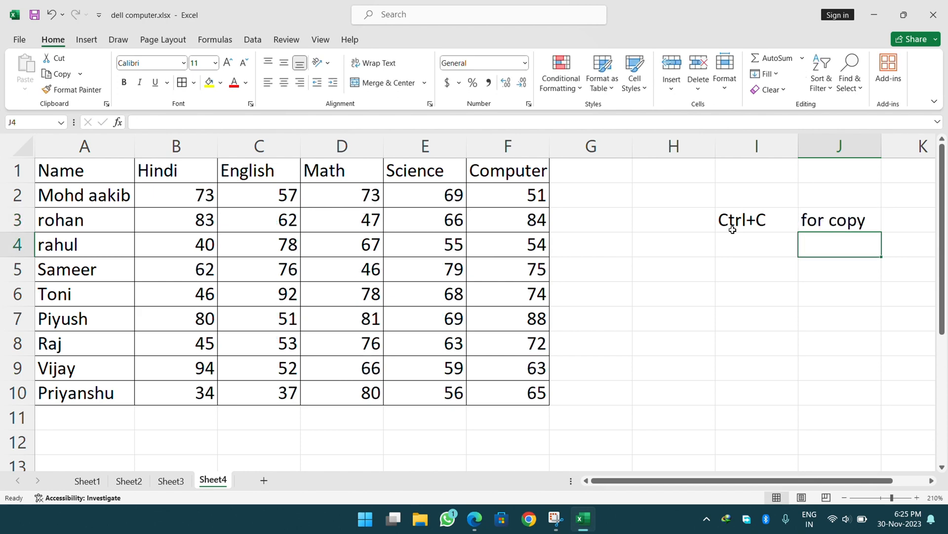
# Enter 'Ctrl + Shift + V' in I4 with spaces around the plus signs.
pyautogui.click(734, 232)
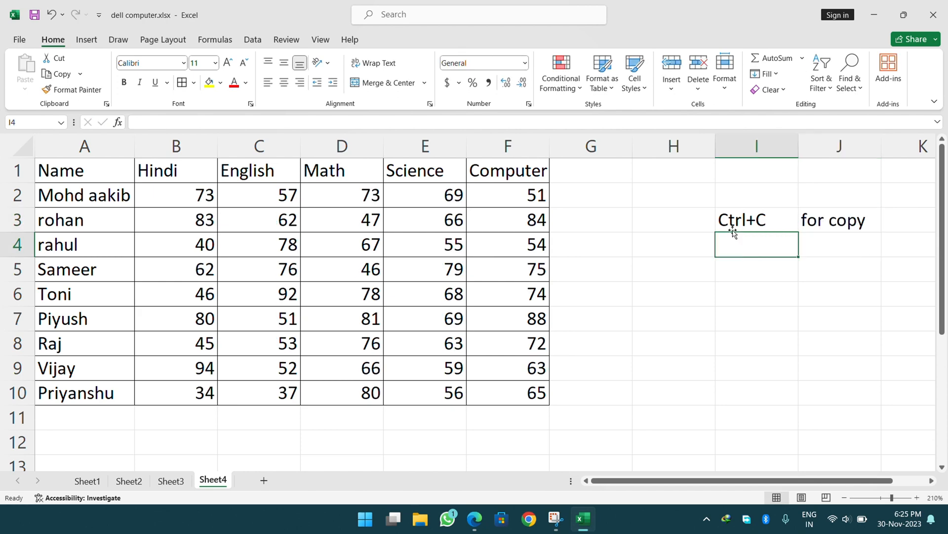
pyautogui.write('Ctrl+')
pyautogui.press('BackSpace')
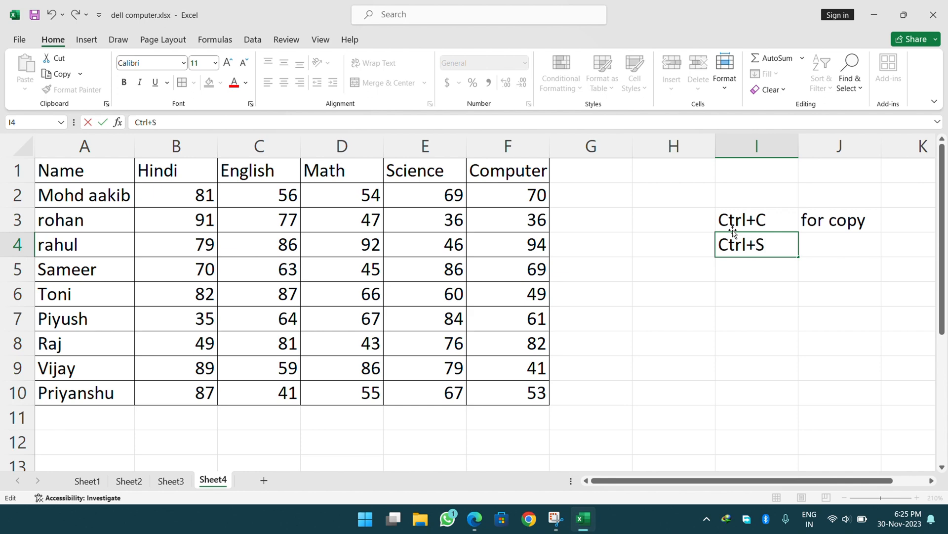
pyautogui.write('Shift')
pyautogui.write('+ V')
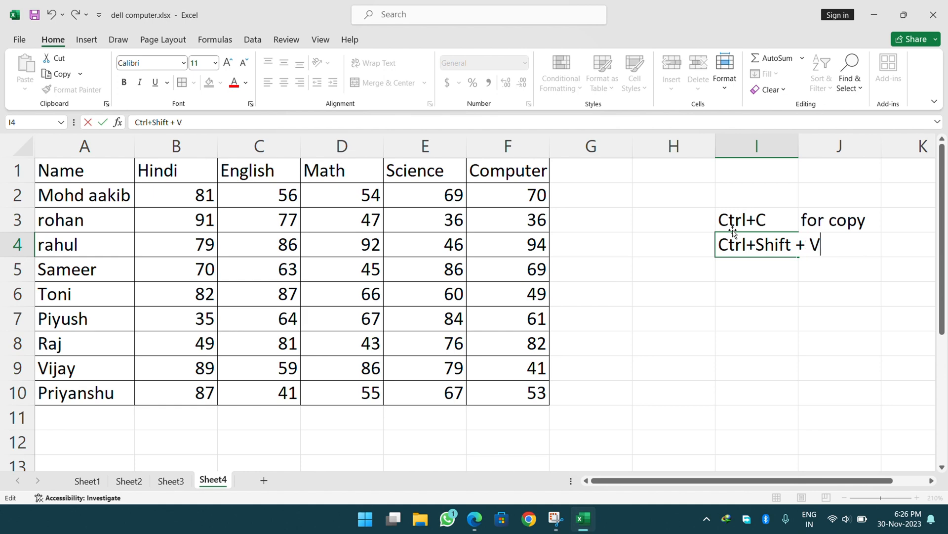
pyautogui.click(759, 256)
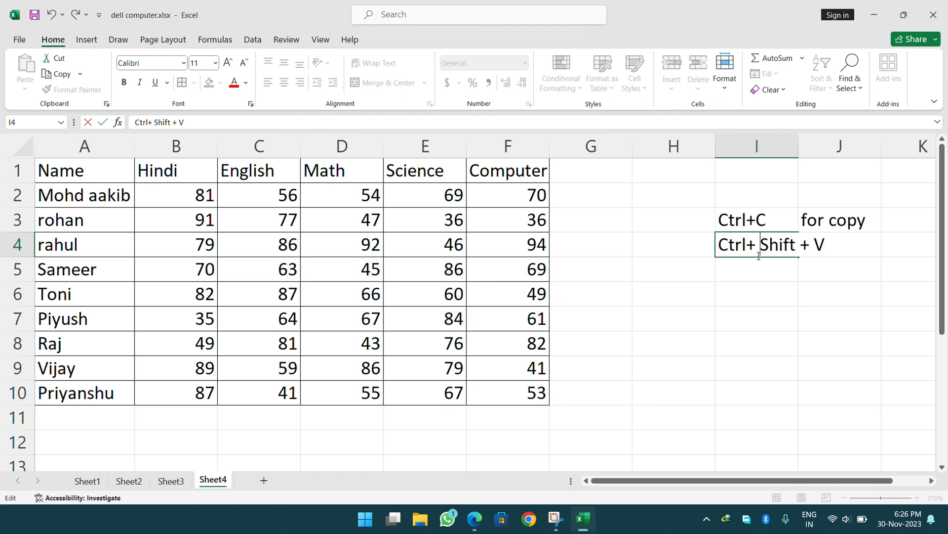
pyautogui.click(749, 245)
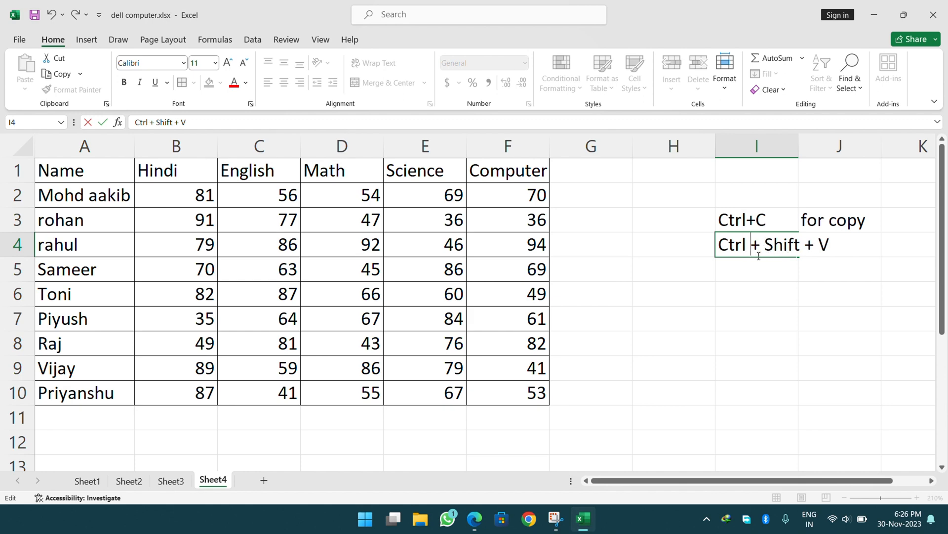
pyautogui.press('Return')
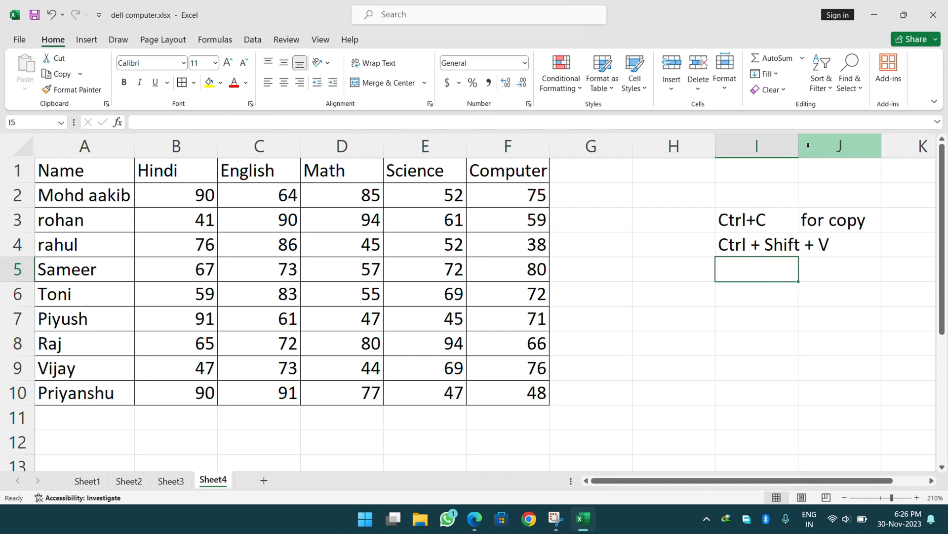
# Narrow column H, widen column I, and type 'for paste special' in J4.
pyautogui.moveTo(715, 141); pyautogui.dragTo(690, 141)
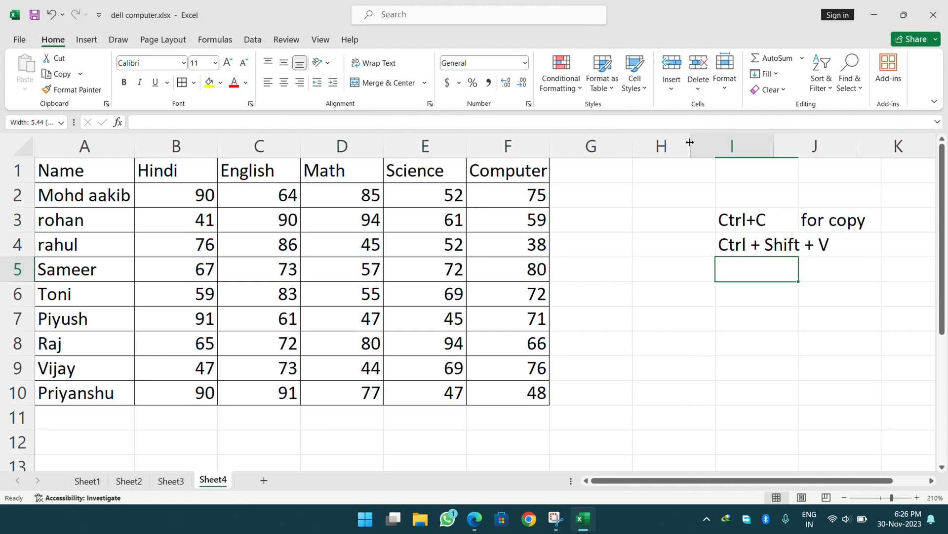
pyautogui.moveTo(774, 133); pyautogui.dragTo(808, 133)
pyautogui.click(834, 242)
pyautogui.write('for pas')
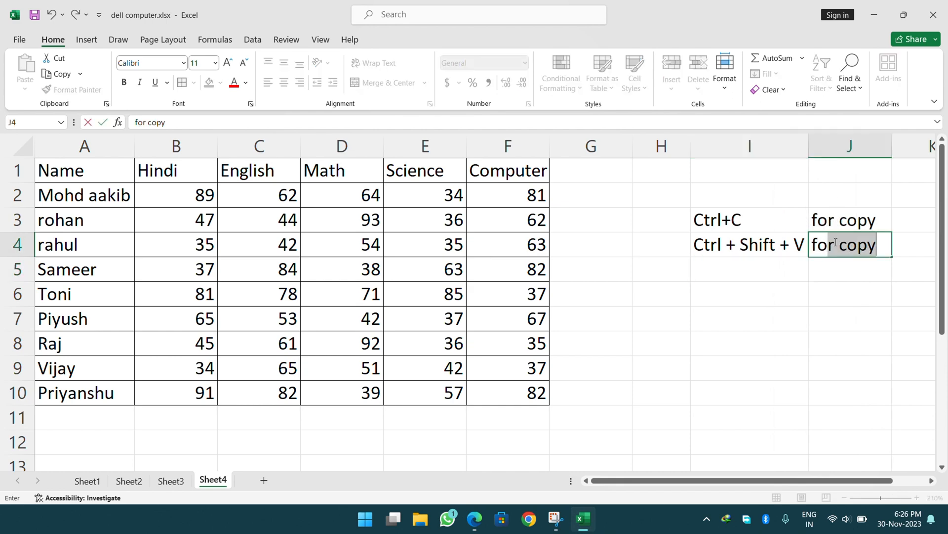
pyautogui.write('t')
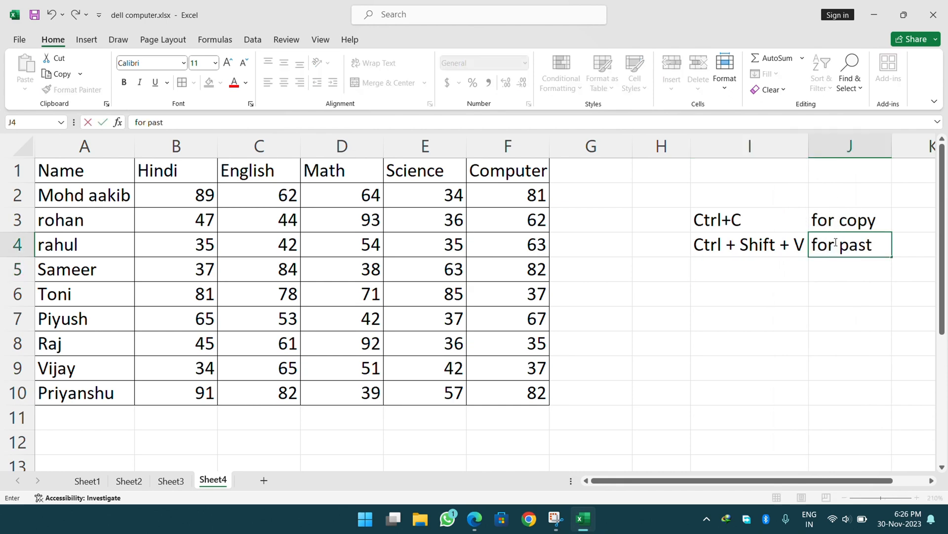
pyautogui.write('e speci')
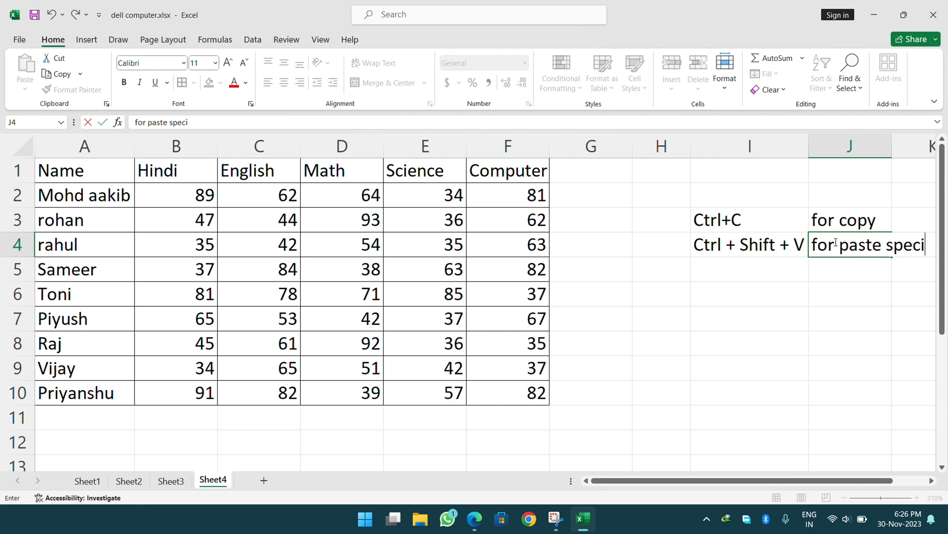
pyautogui.write('al')
pyautogui.press('Return')
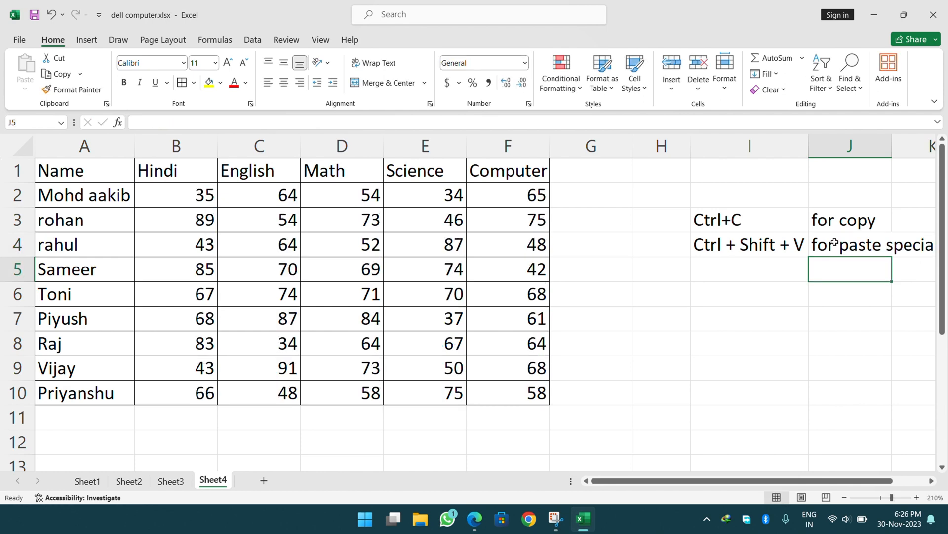
# Hide column H, widen column I to fit the shortcut, and select B2:F10.
pyautogui.moveTo(691, 146); pyautogui.dragTo(631, 147)
pyautogui.click(670, 275)
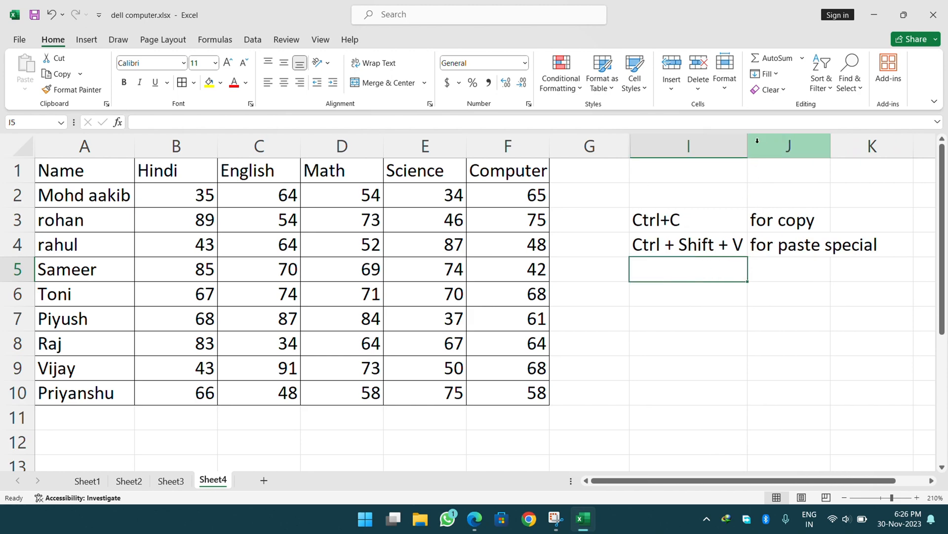
pyautogui.moveTo(747, 143); pyautogui.dragTo(771, 145)
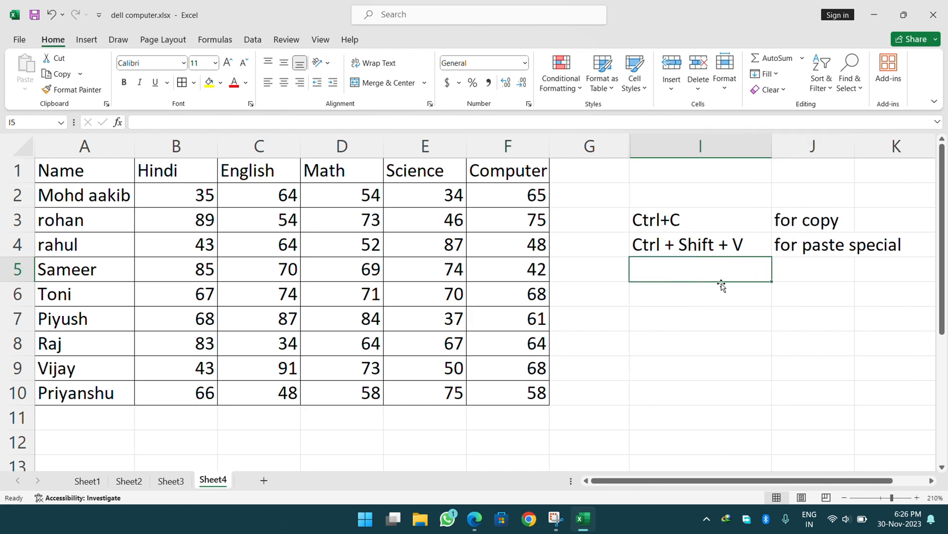
pyautogui.moveTo(206, 195); pyautogui.dragTo(480, 383)
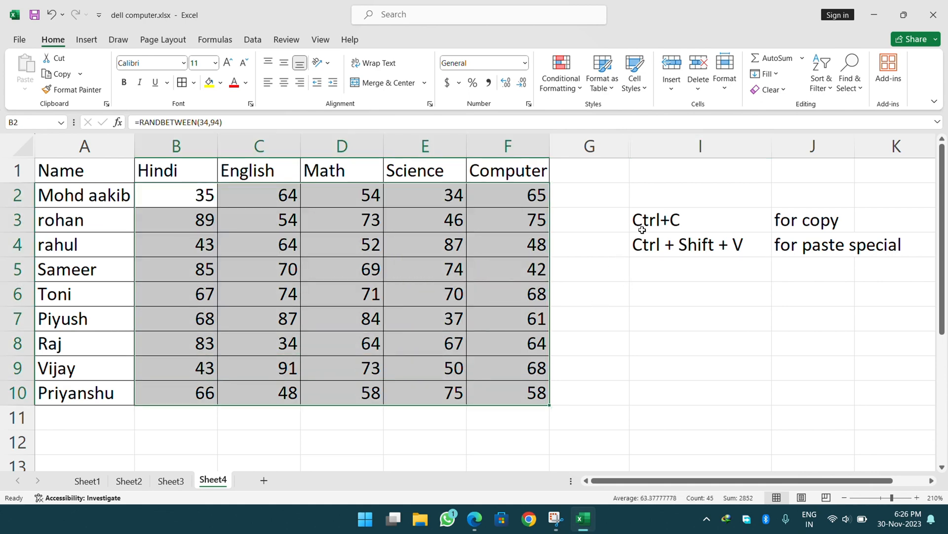
# Change the I4 note to 'Ctrl + Alt + V', then reselect the B2:F10 marks.
pyautogui.hotkey('ctrl', 'c')
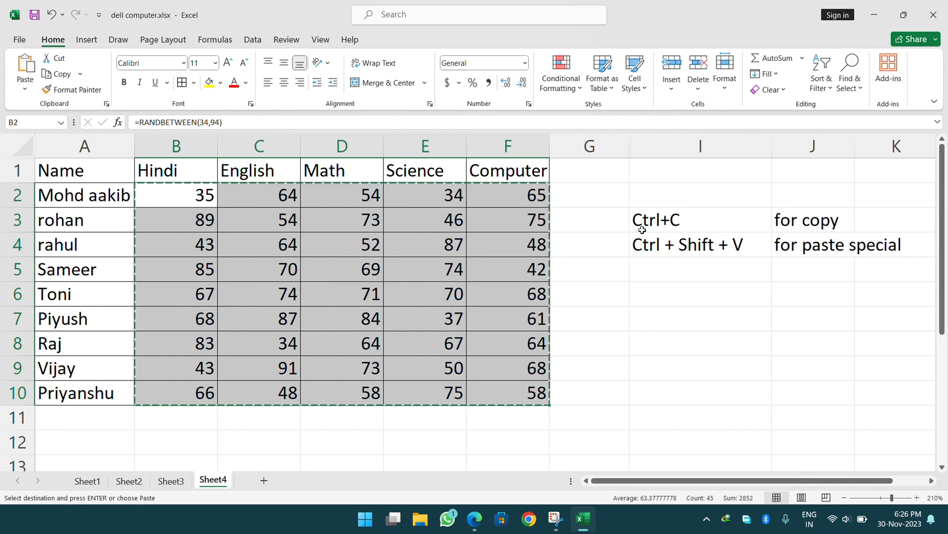
pyautogui.press('Escape')
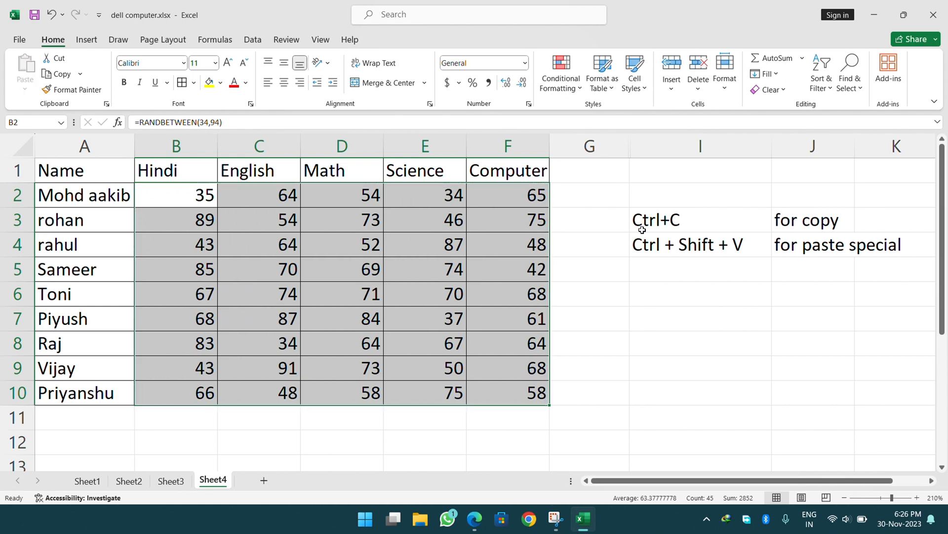
pyautogui.doubleClick(711, 250)
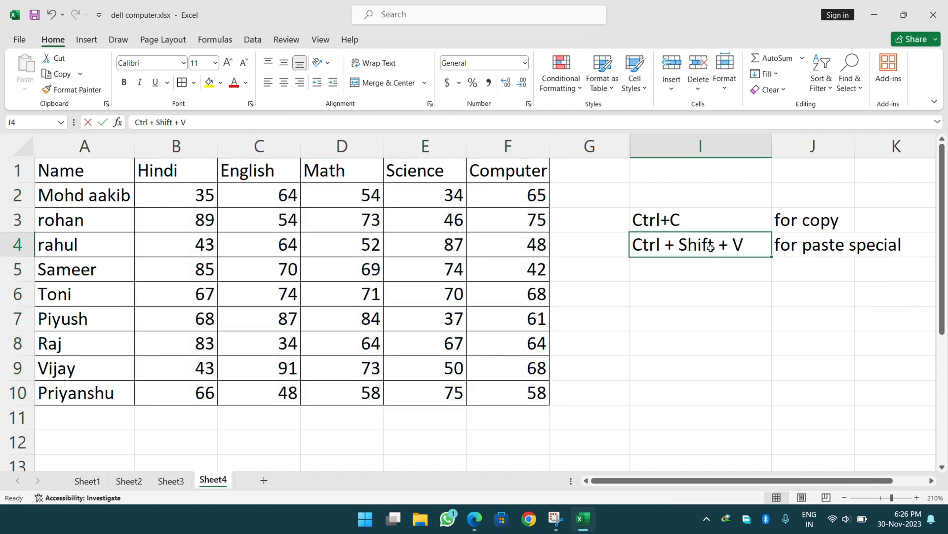
pyautogui.press('BackSpace')
pyautogui.press('BackSpace')
pyautogui.press('BackSpace')
pyautogui.press('BackSpace')
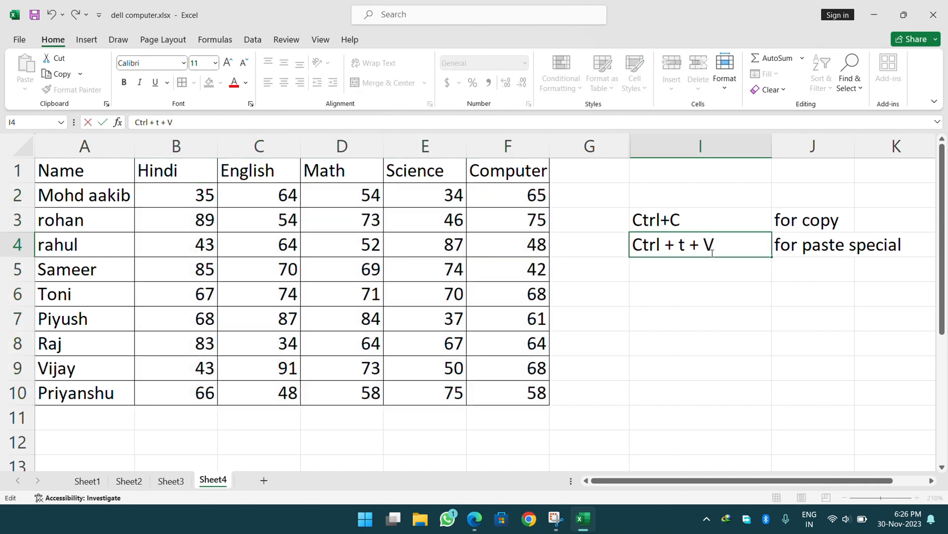
pyautogui.write('Al')
pyautogui.press('Return')
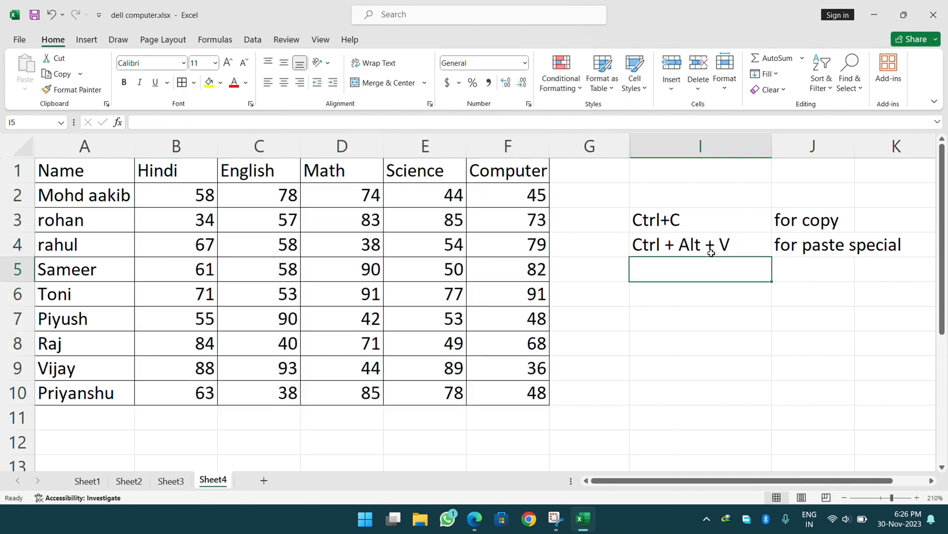
pyautogui.moveTo(207, 206); pyautogui.dragTo(468, 386)
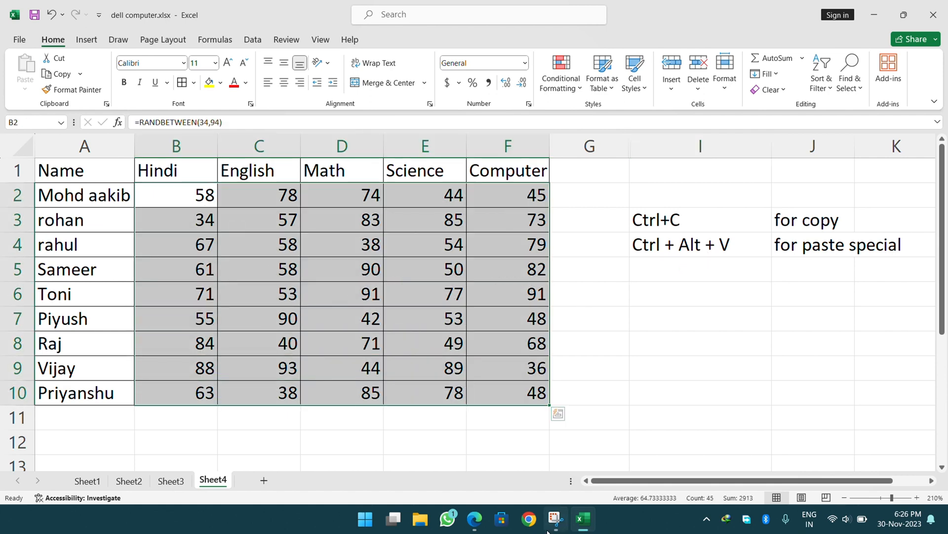
# Copy B2:F10 and Paste Special it as Values via Ctrl+Alt+V, fixing B2 at 58.
pyautogui.moveTo(547, 531)
pyautogui.hotkey('ctrl', 'c')
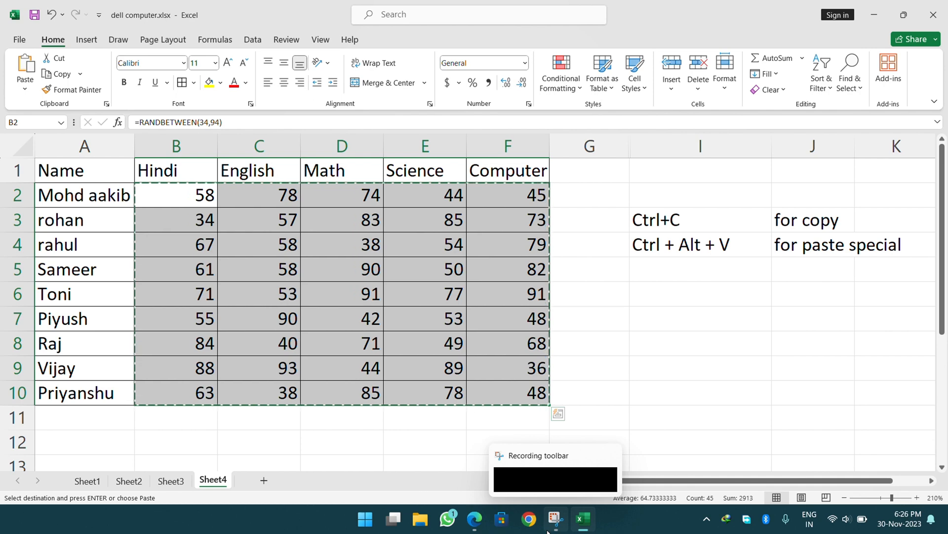
pyautogui.hotkey('ctrl', 'alt', 'v')
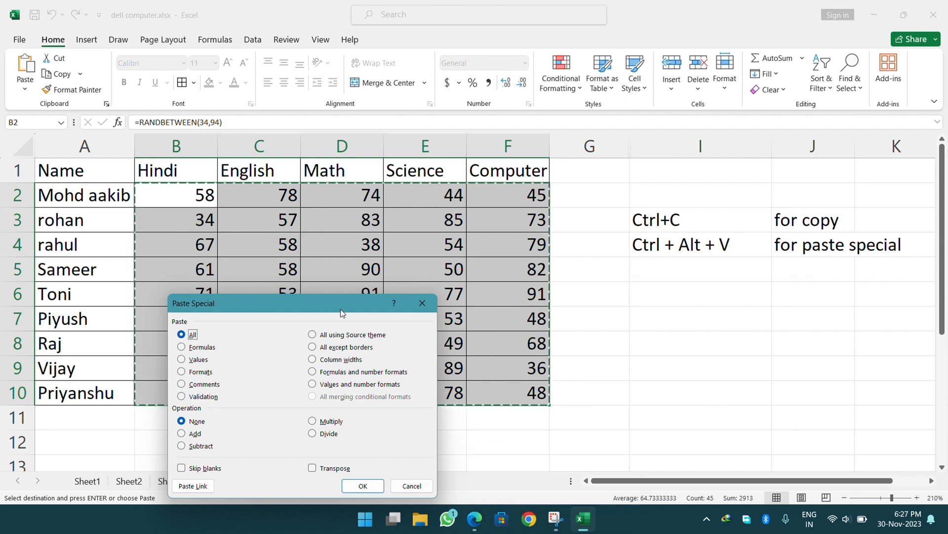
pyautogui.moveTo(340, 309); pyautogui.dragTo(735, 143)
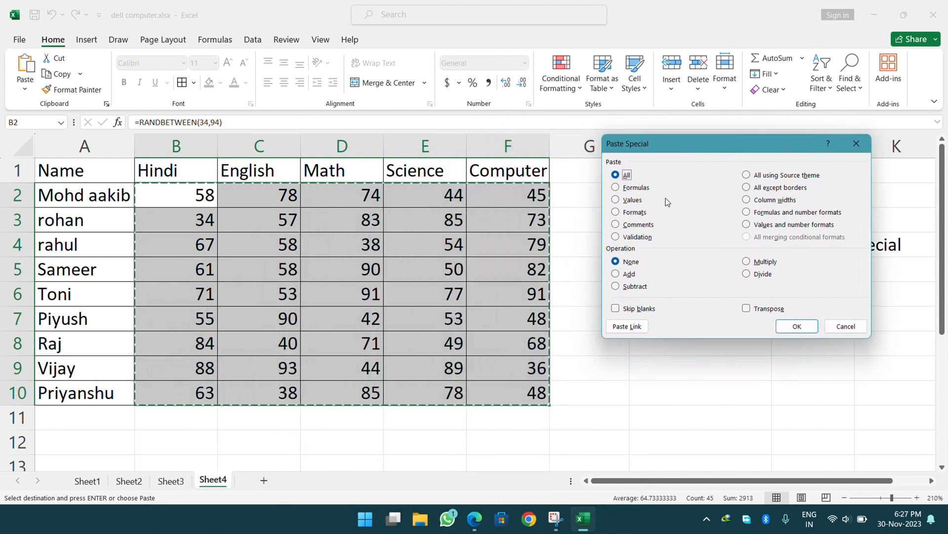
pyautogui.click(624, 206)
pyautogui.click(787, 330)
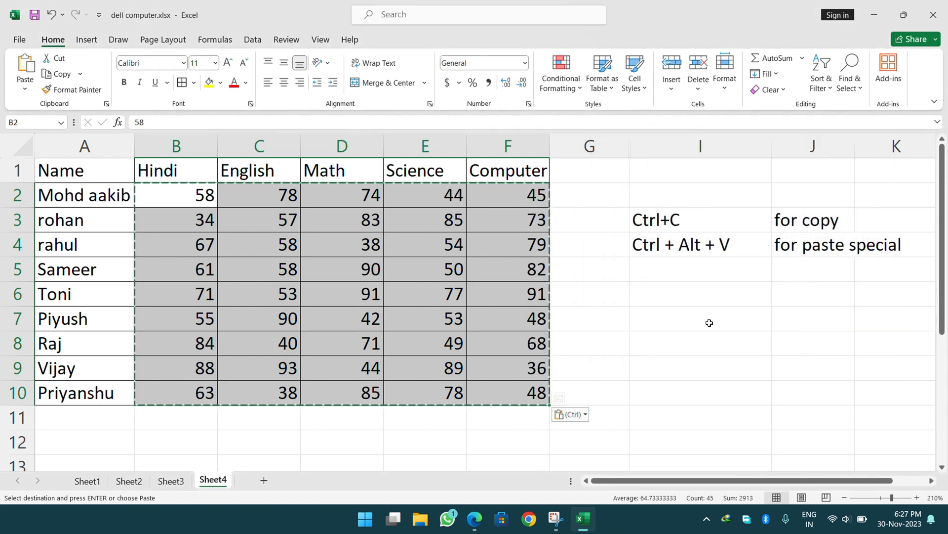
pyautogui.press('Escape')
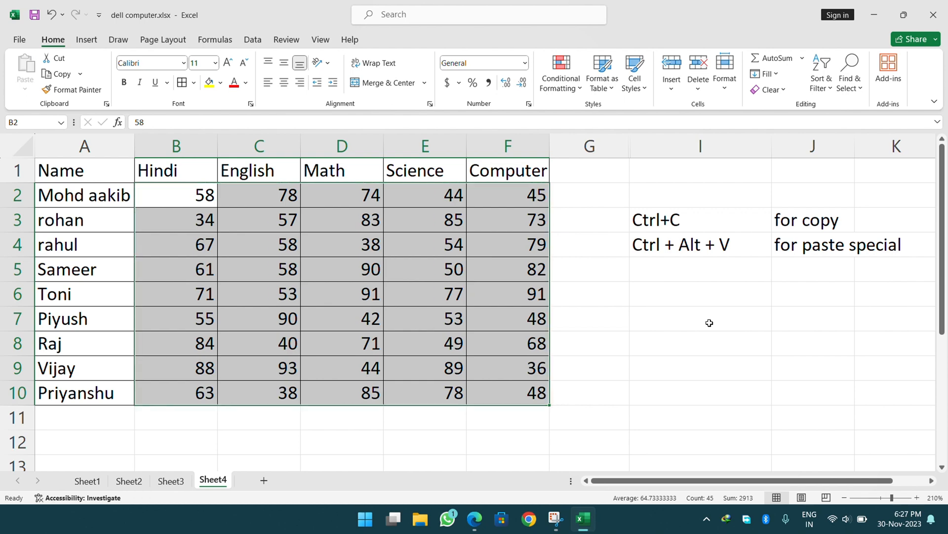
# Fill the student names in A1:A10 with light blue.
pyautogui.click(663, 317)
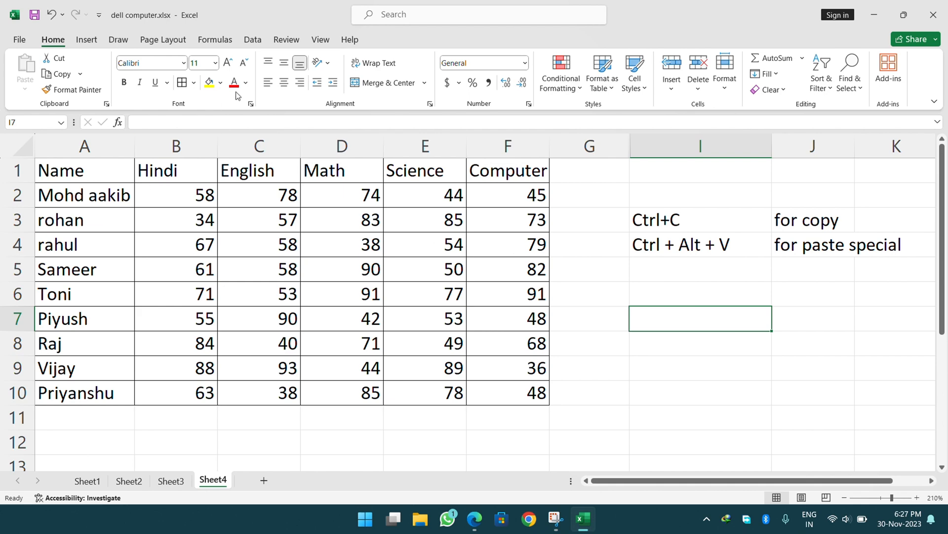
pyautogui.moveTo(89, 168); pyautogui.dragTo(80, 395)
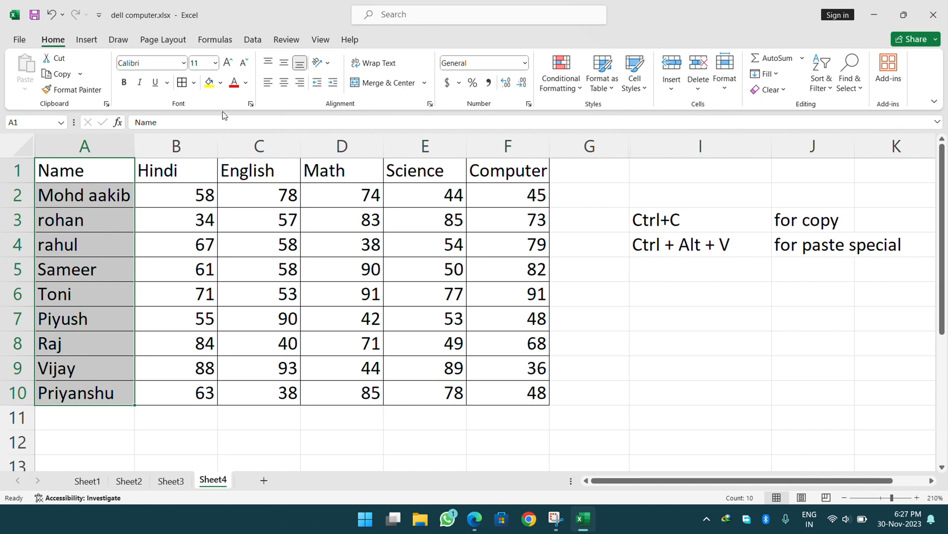
pyautogui.click(221, 82)
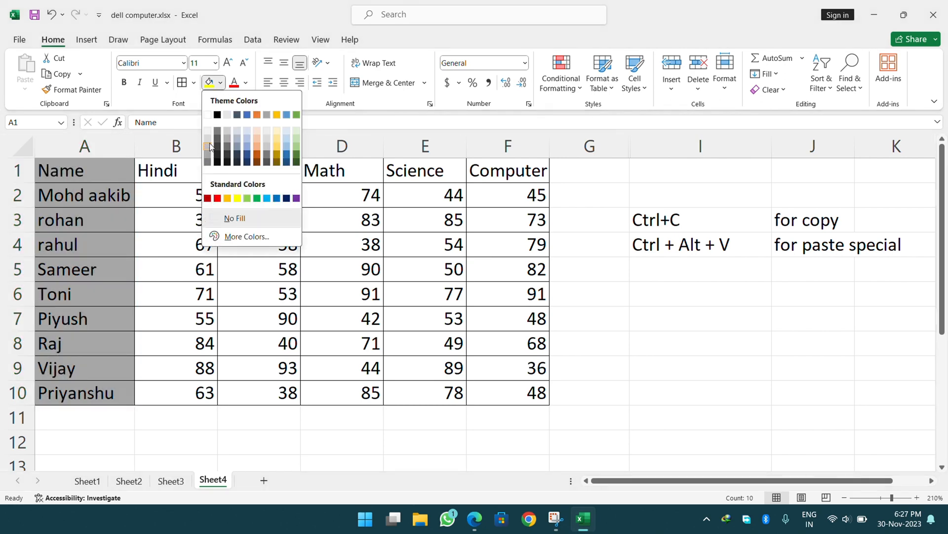
pyautogui.click(247, 141)
# Fill the subject header row B1:F1 with bright blue.
pyautogui.click(168, 176)
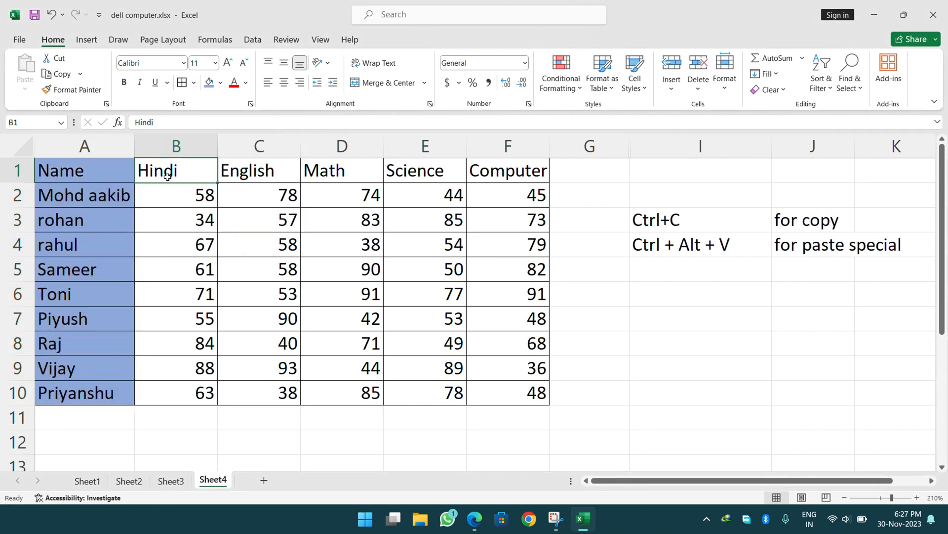
pyautogui.moveTo(167, 177); pyautogui.dragTo(469, 172)
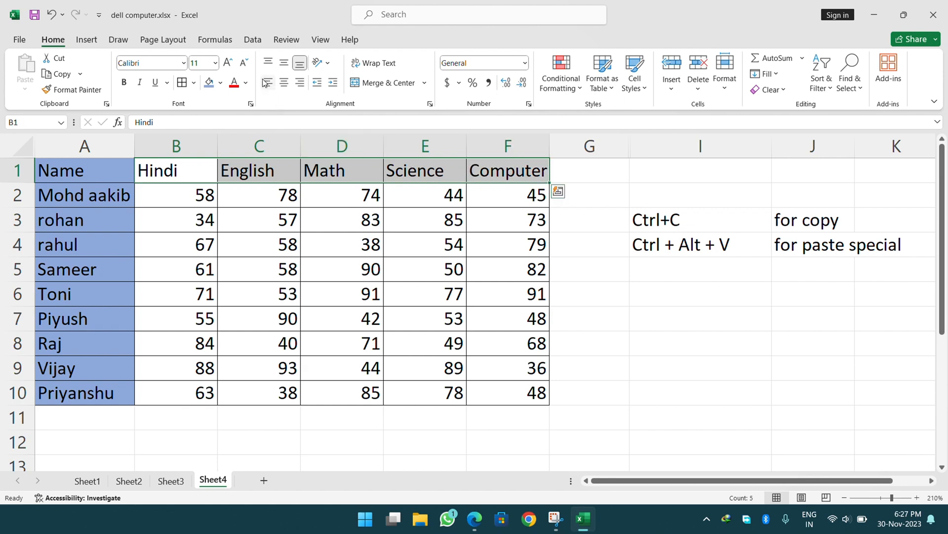
pyautogui.click(220, 83)
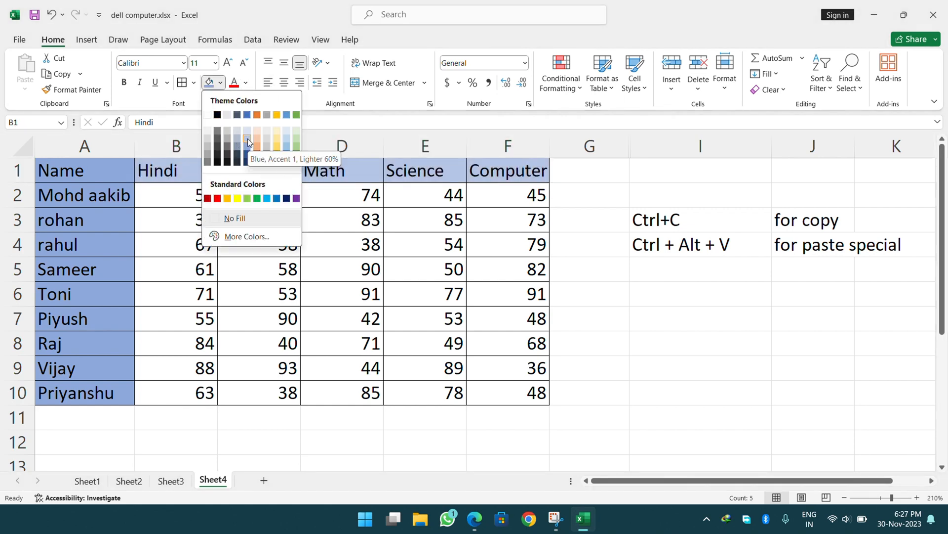
pyautogui.click(266, 199)
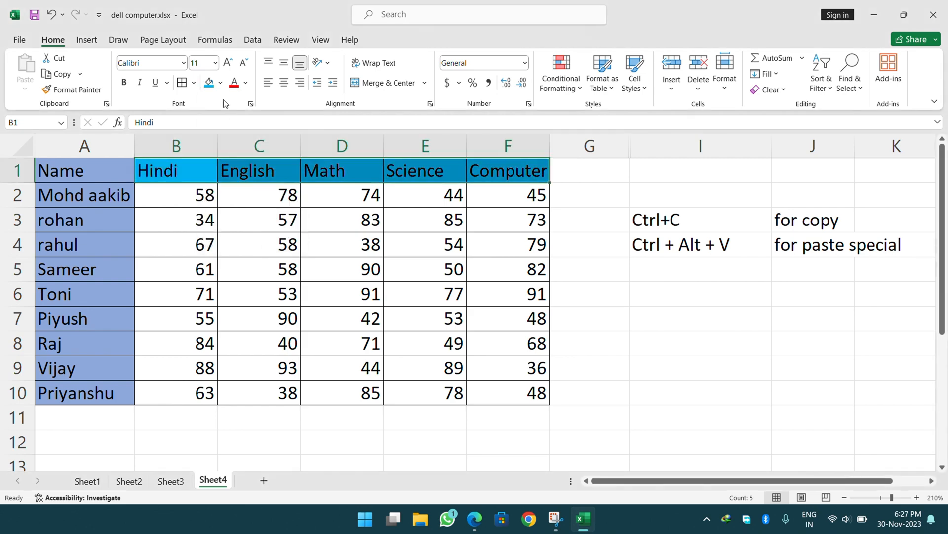
pyautogui.click(183, 63)
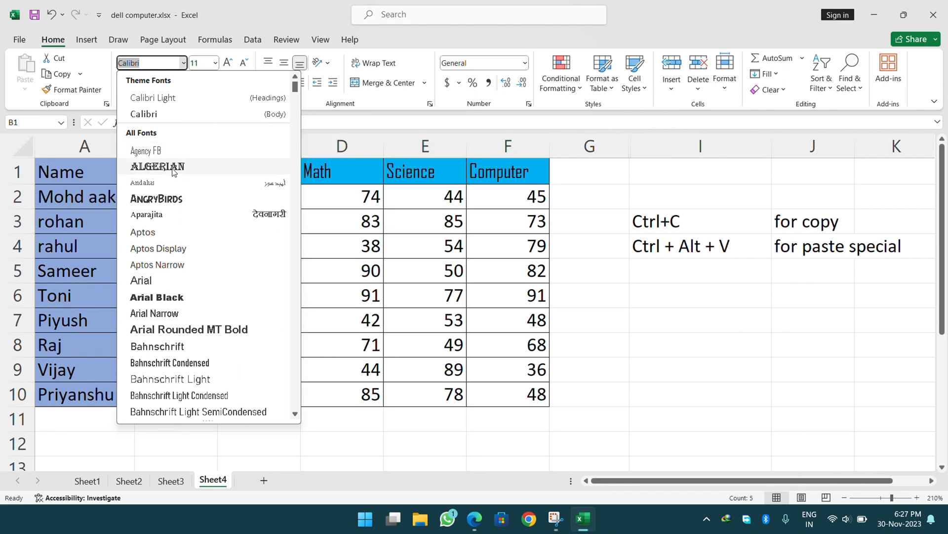
# Set the headers B1:F1 to Algerian and the names A1:A10 to AngryBirds.
pyautogui.click(148, 163)
pyautogui.moveTo(87, 173); pyautogui.dragTo(85, 397)
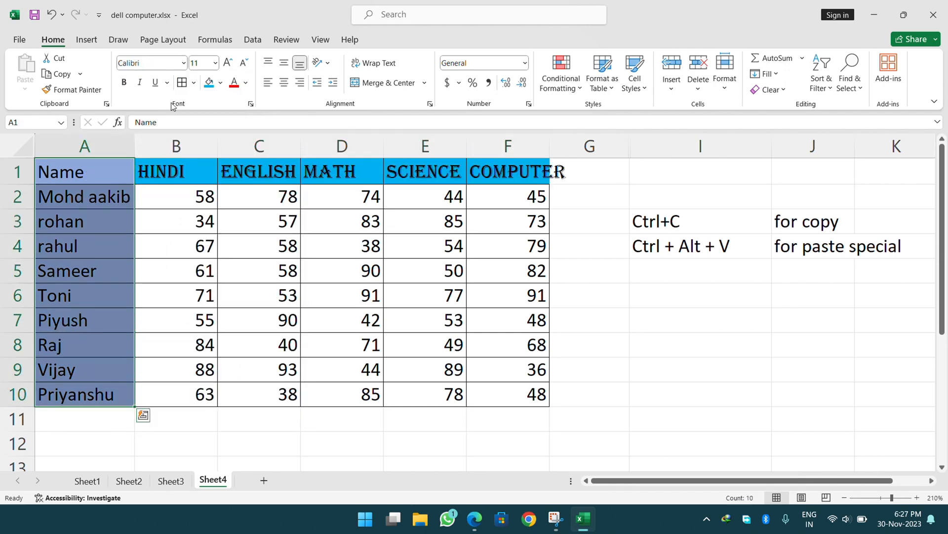
pyautogui.click(183, 64)
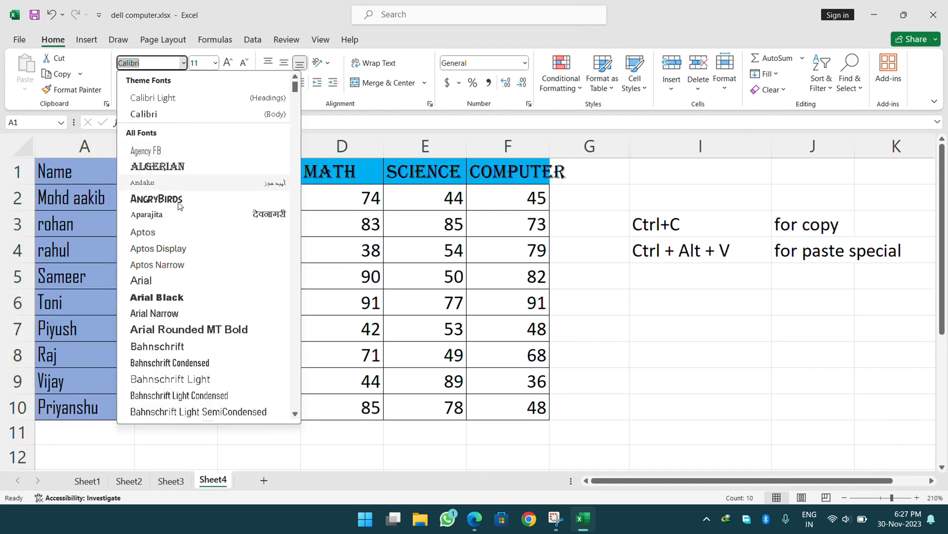
pyautogui.click(178, 206)
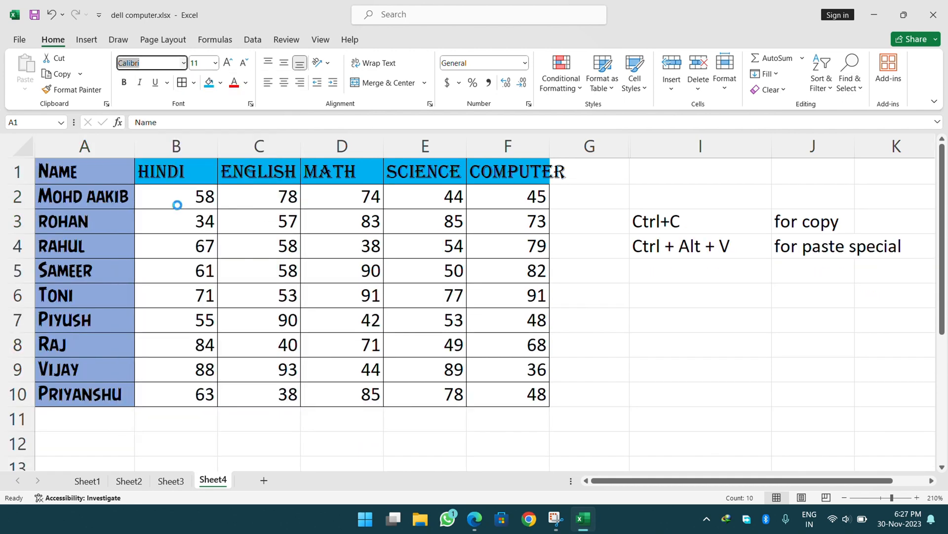
pyautogui.click(279, 232)
# Reselect the names and header row, then select cell A5 as the formatting source.
pyautogui.click(100, 203)
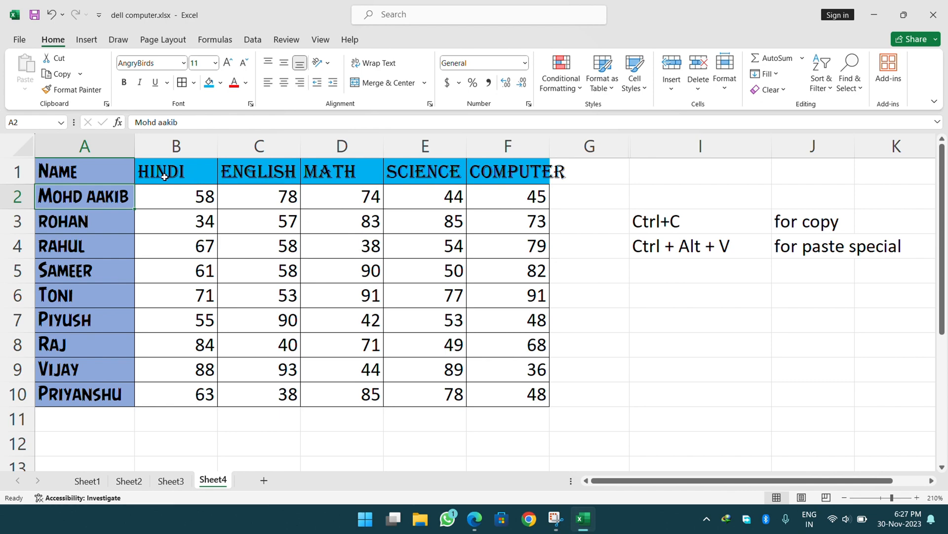
pyautogui.moveTo(98, 171); pyautogui.dragTo(99, 395)
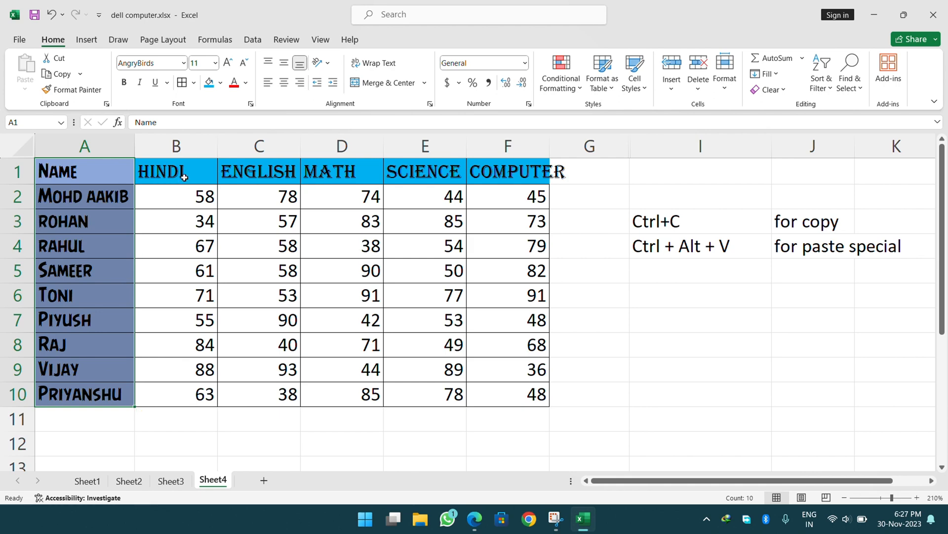
pyautogui.moveTo(185, 177); pyautogui.dragTo(476, 174)
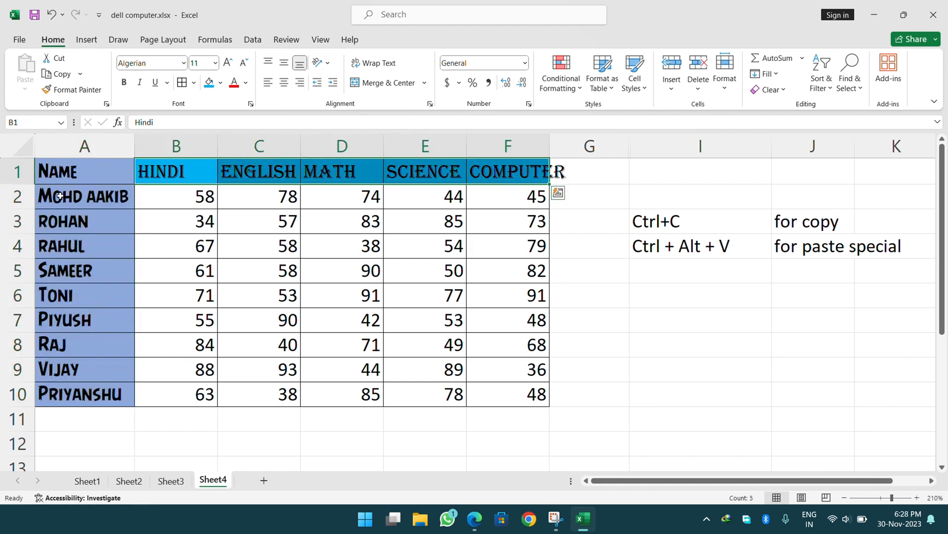
pyautogui.click(63, 270)
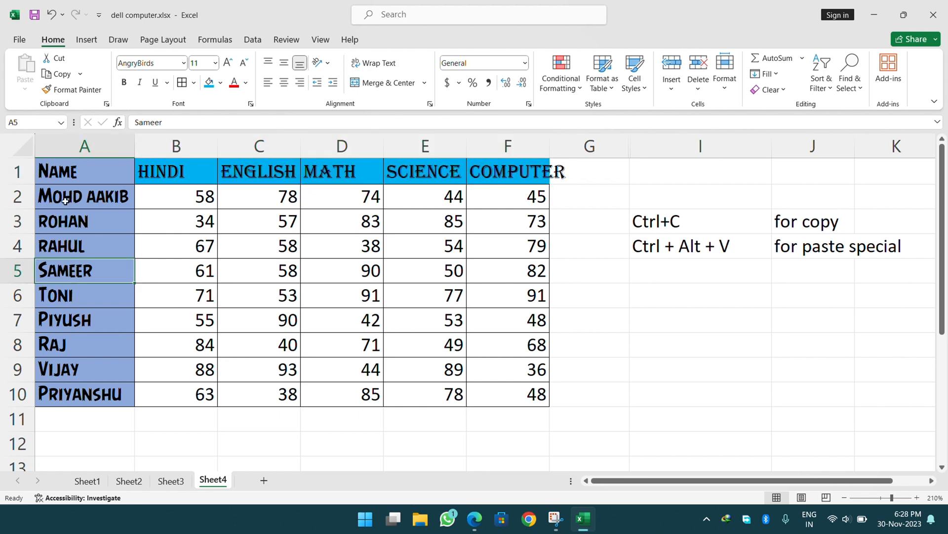
# Paint A5's formatting onto headers B1:F1 with Format Painter, then undo it.
pyautogui.click(76, 90)
pyautogui.moveTo(148, 170); pyautogui.dragTo(473, 178)
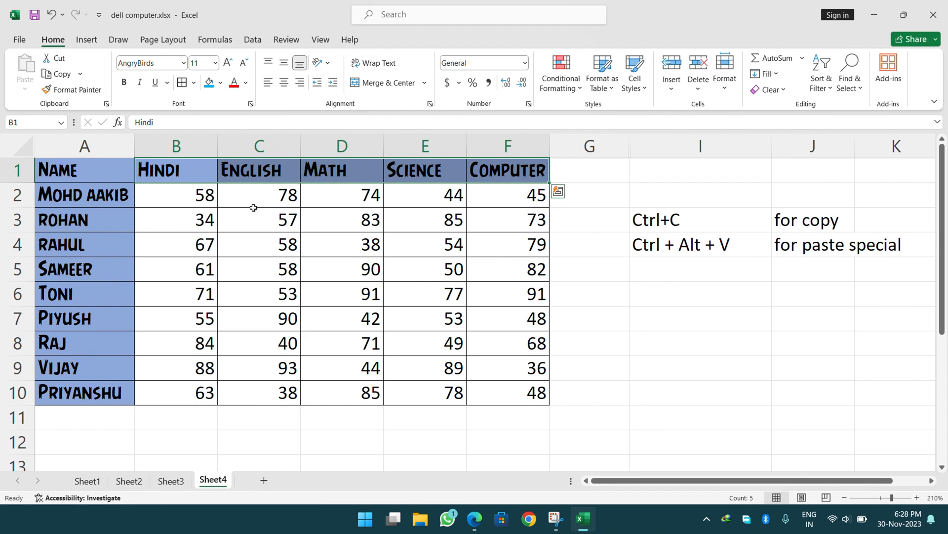
pyautogui.hotkey('ctrl', 'z')
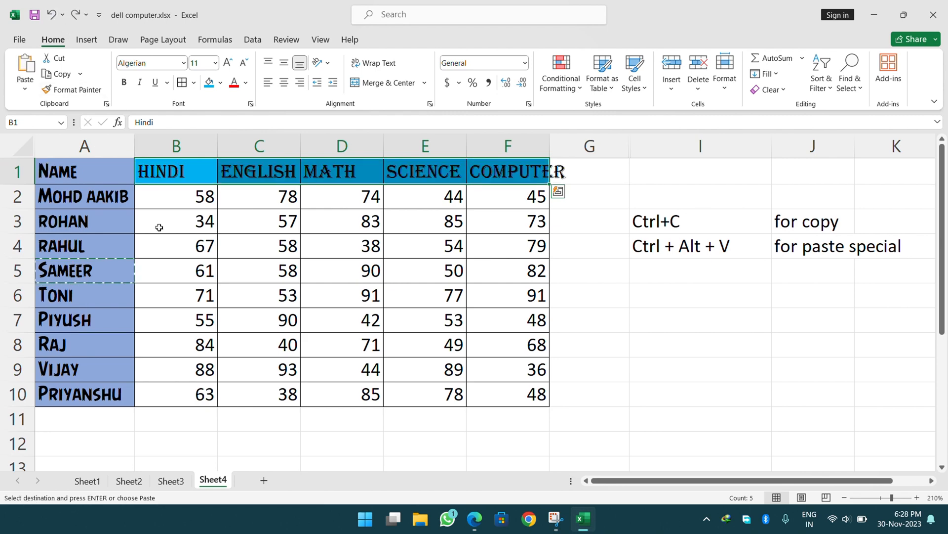
pyautogui.click(165, 236)
pyautogui.press('Escape')
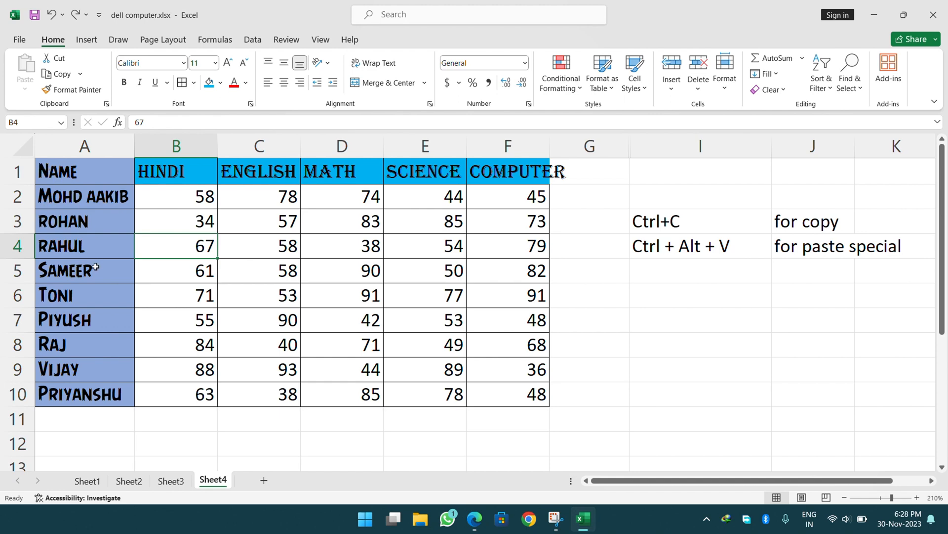
# Copy A7's light blue fill and AngryBirds font onto the I3:I4 notes with Format Painter.
pyautogui.click(87, 311)
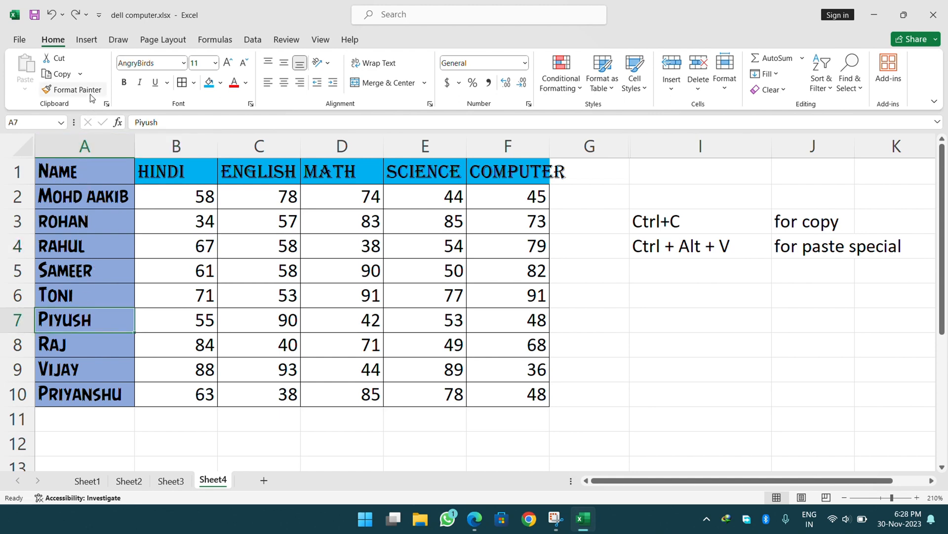
pyautogui.click(74, 89)
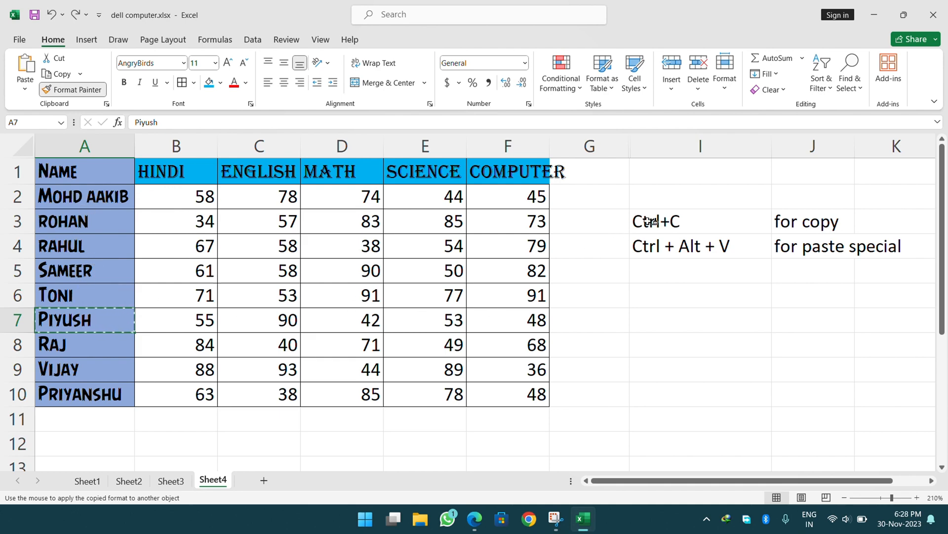
pyautogui.moveTo(651, 220); pyautogui.dragTo(651, 245)
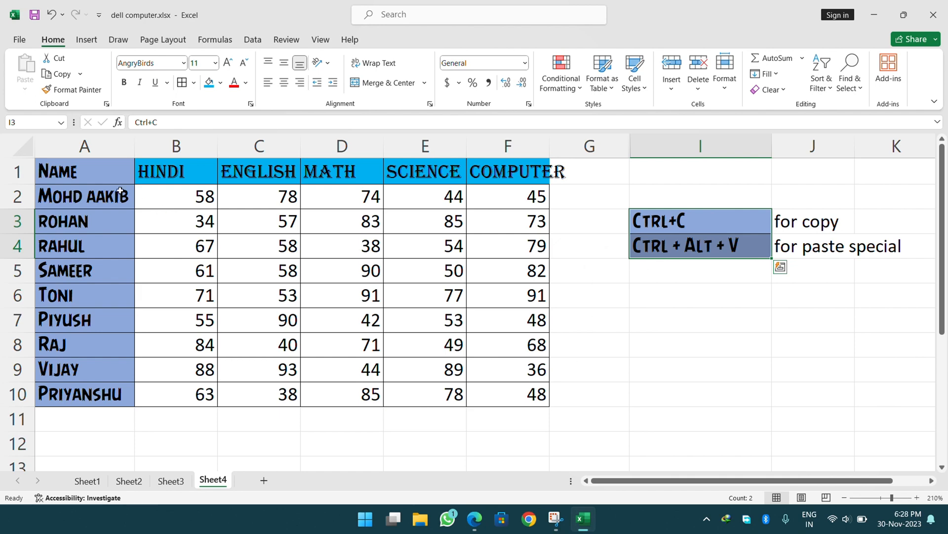
# Use Format Painter from A4 to give headers B1:F1 the names' light blue fill and AngryBirds font.
pyautogui.click(61, 274)
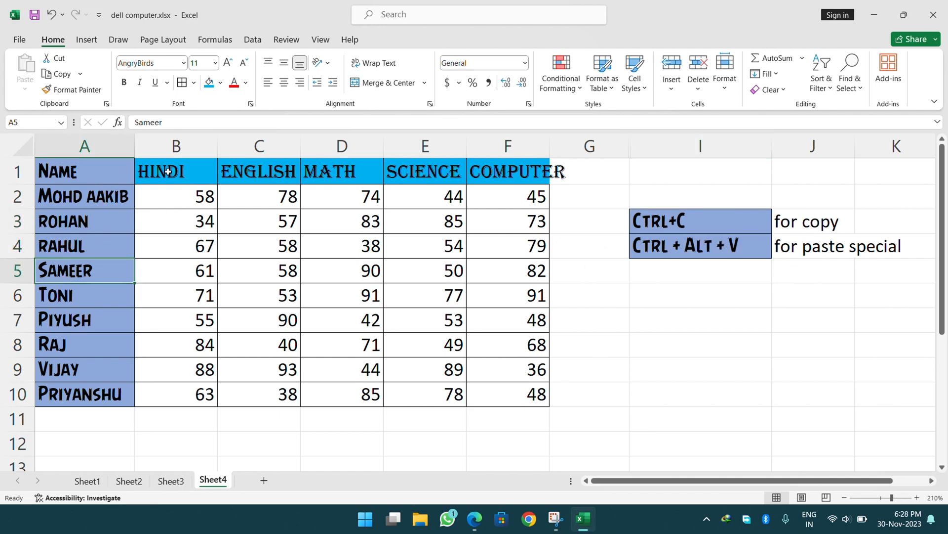
pyautogui.moveTo(168, 172); pyautogui.dragTo(476, 174)
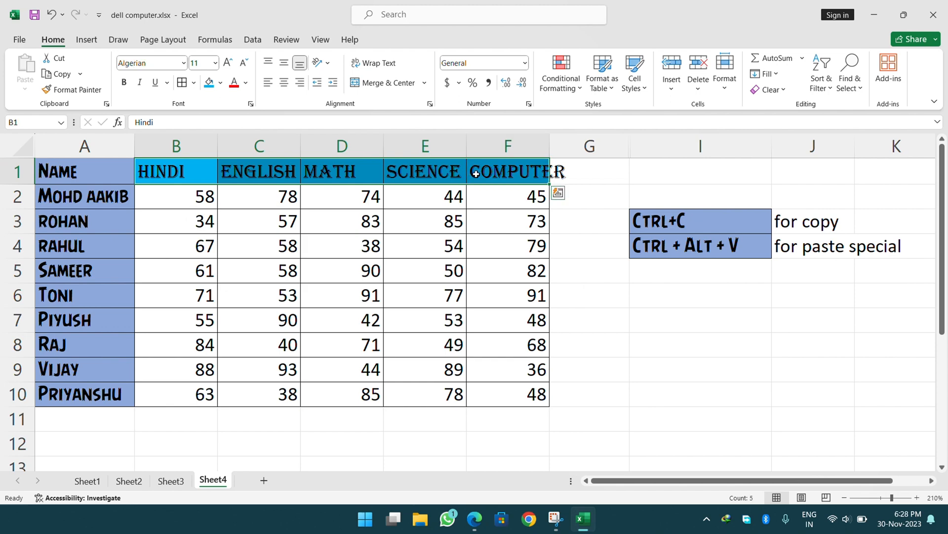
pyautogui.click(109, 241)
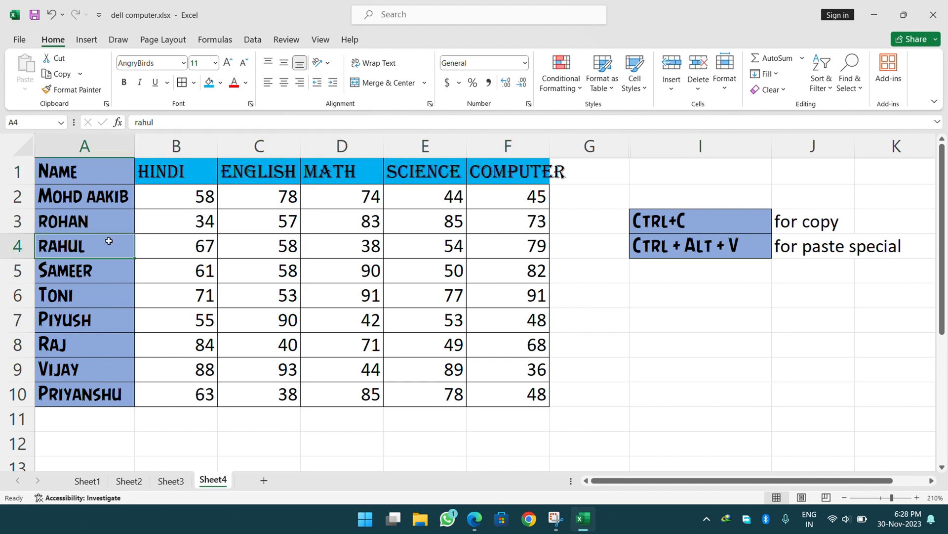
pyautogui.click(93, 94)
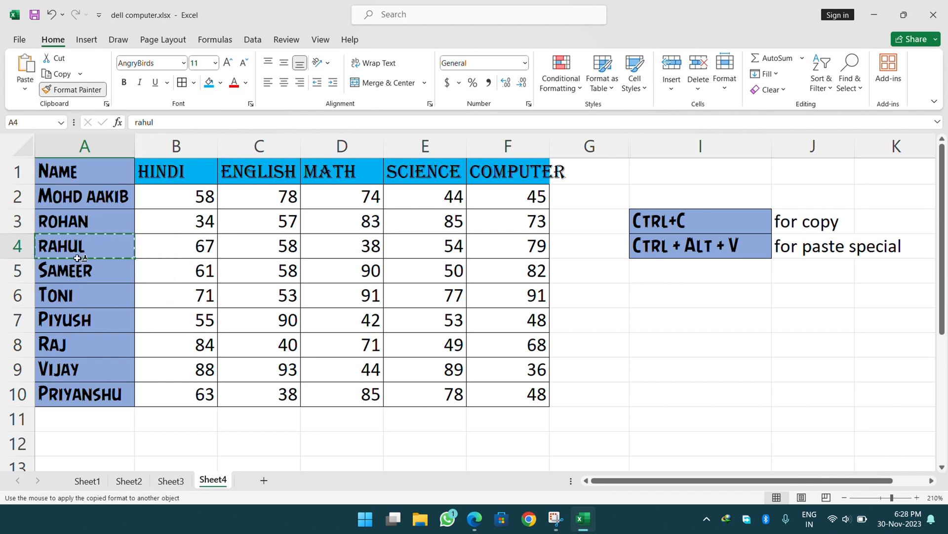
pyautogui.moveTo(161, 180)
pyautogui.mouseDown()
pyautogui.moveTo(175, 172)
pyautogui.moveTo(525, 171)
pyautogui.mouseUp()
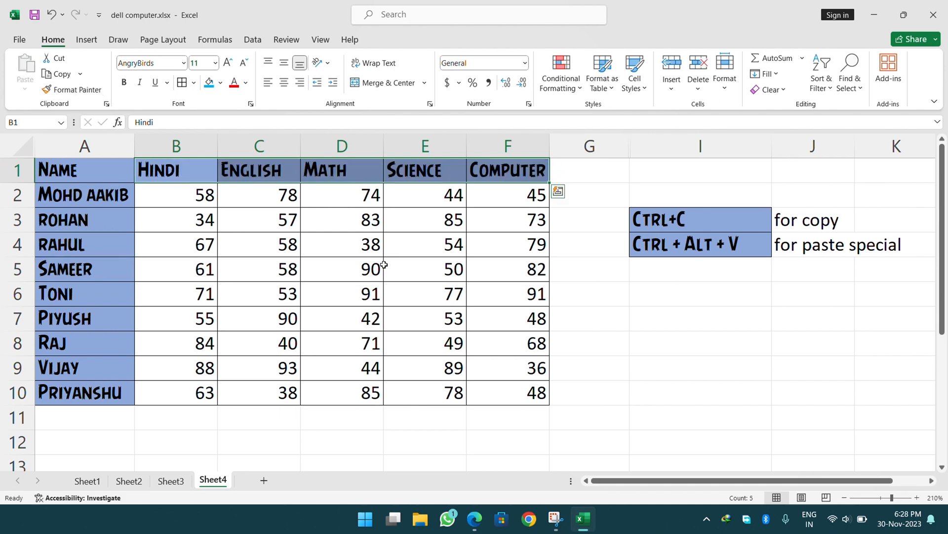
pyautogui.click(386, 266)
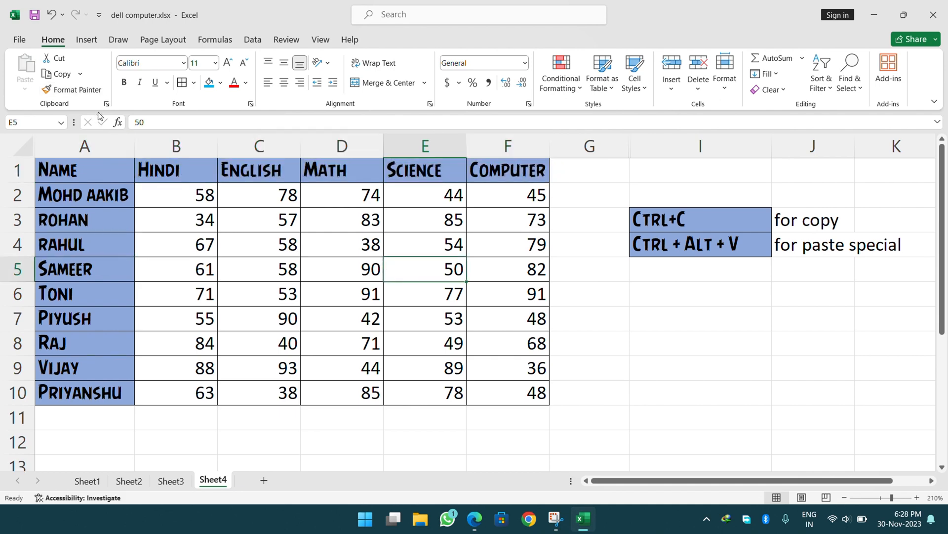